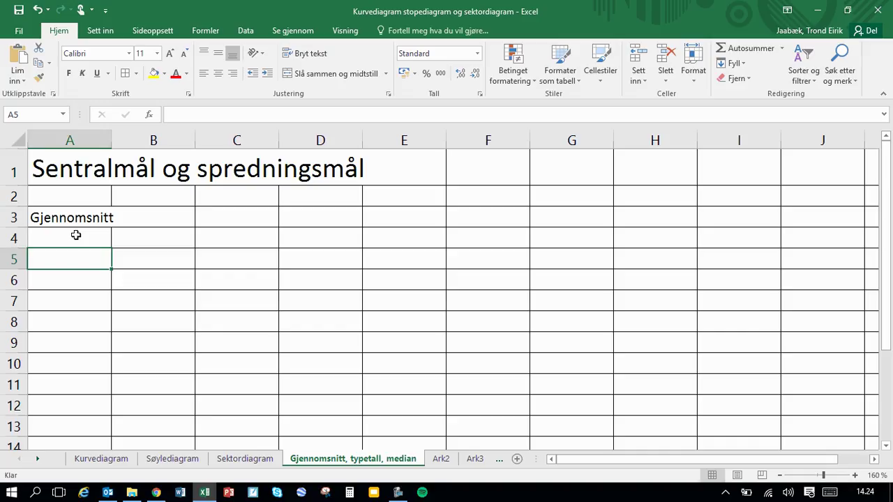
Enter the numbers 5, 4, 5, 3, 4, 5, 5, 4, 5 and 3 across cells A5 to J5
type("5")
key("Tab")
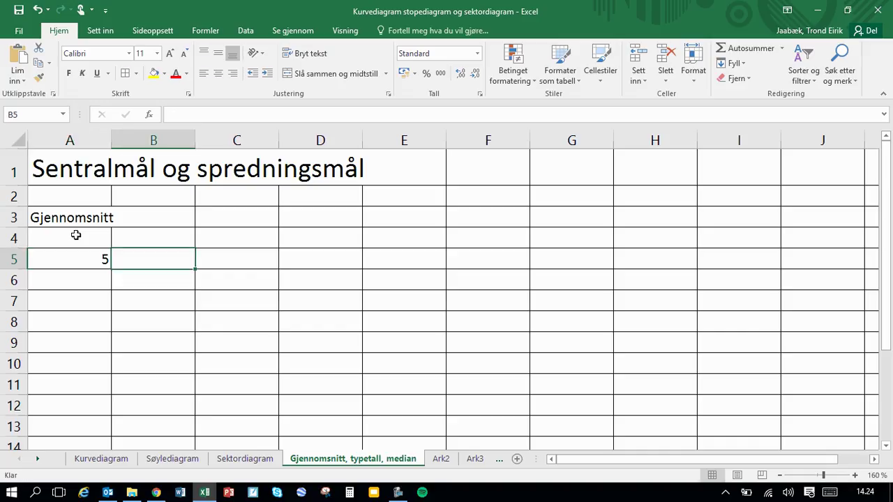
type("4")
key("Tab")
type("5")
key("Tab")
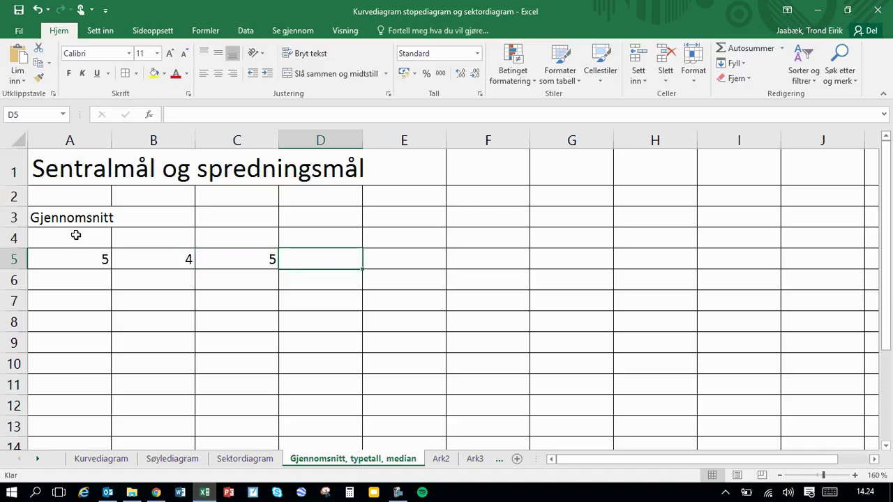
type("3")
key("Tab")
type("4")
key("Tab")
type("5")
key("Tab")
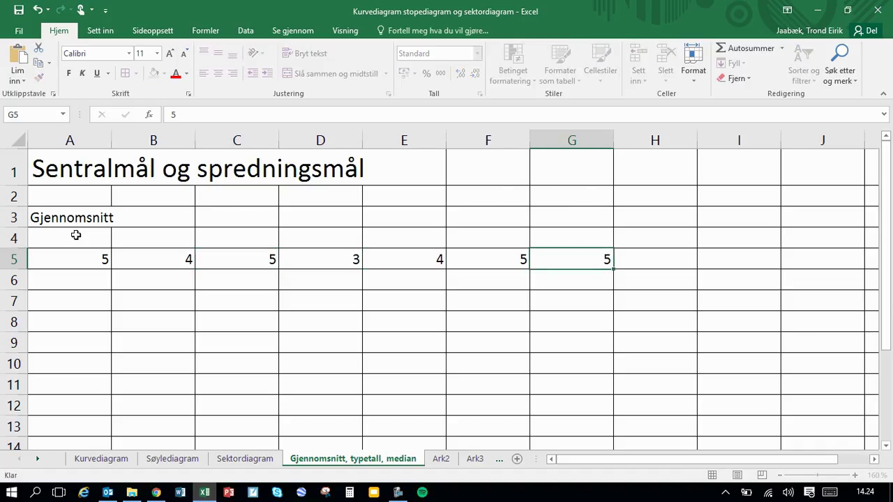
type("5")
key("Tab")
type("4")
key("Tab")
type("5")
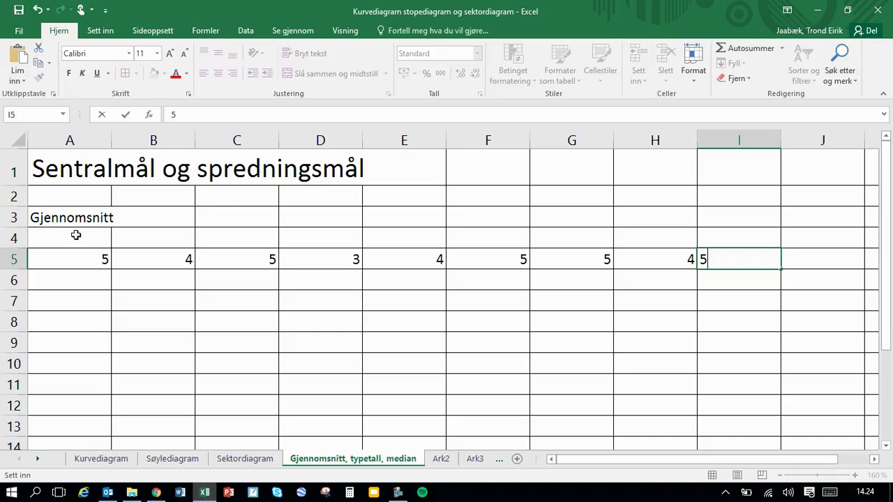
key("Tab")
type("3")
key("Tab")
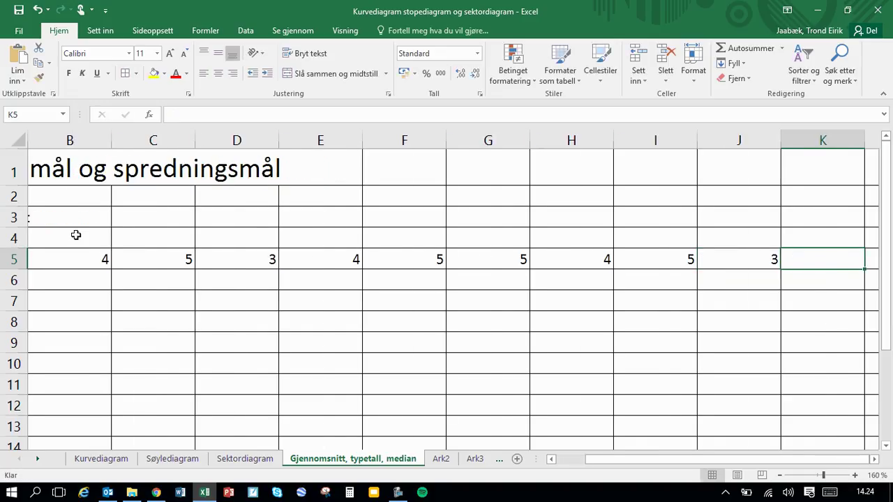
key("Left")
key("Left")
key("Left")
key("Left")
key("Left")
key("Left")
key("Left")
key("Left")
key("Left")
key("Left")
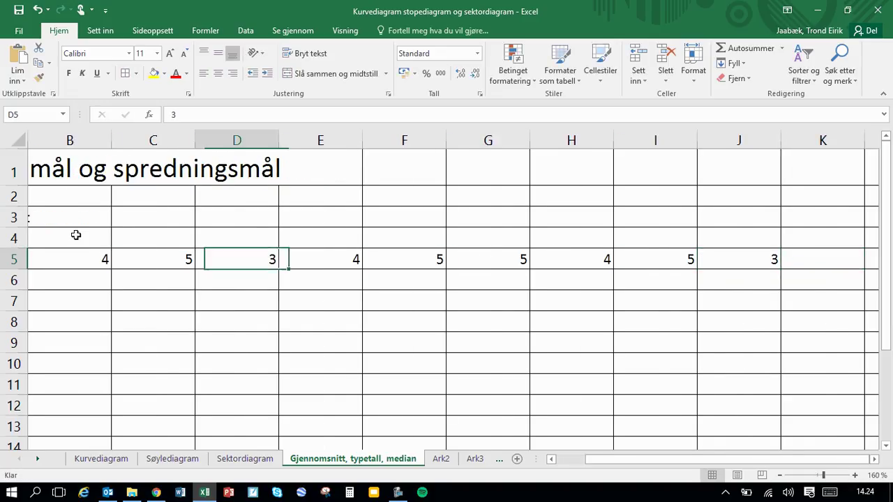
key("shift+Right")
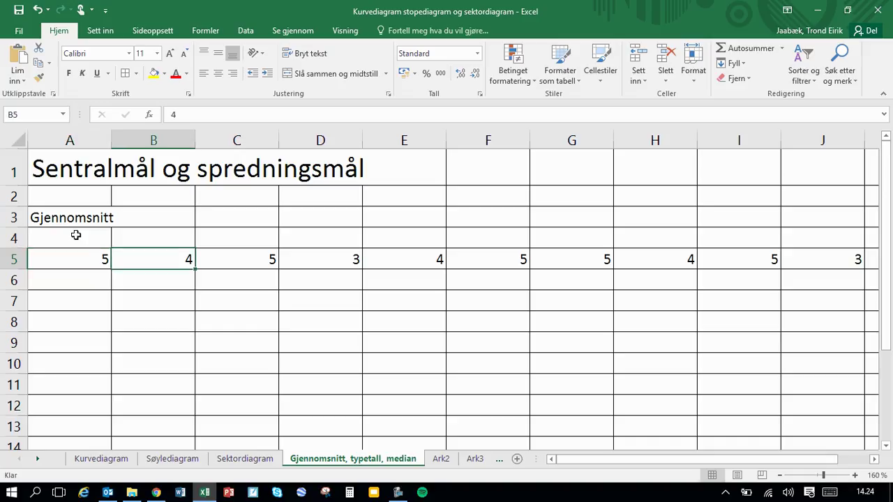
key("shift+Left")
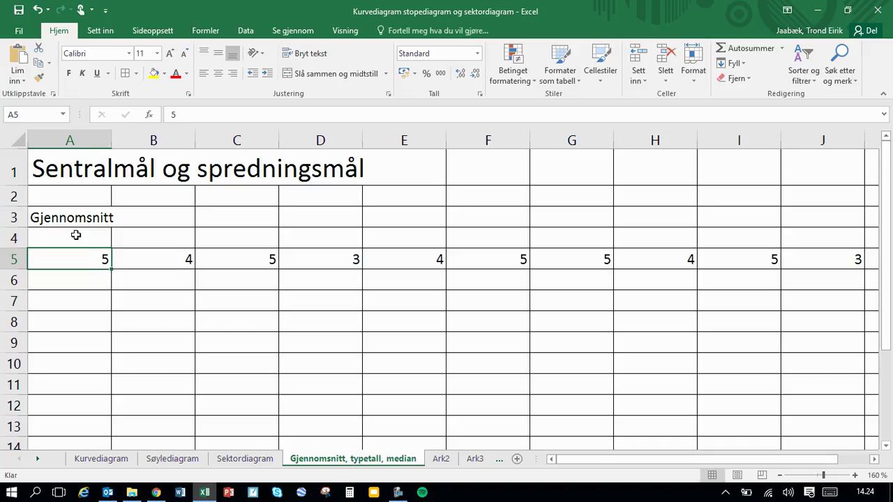
left_click(81, 280)
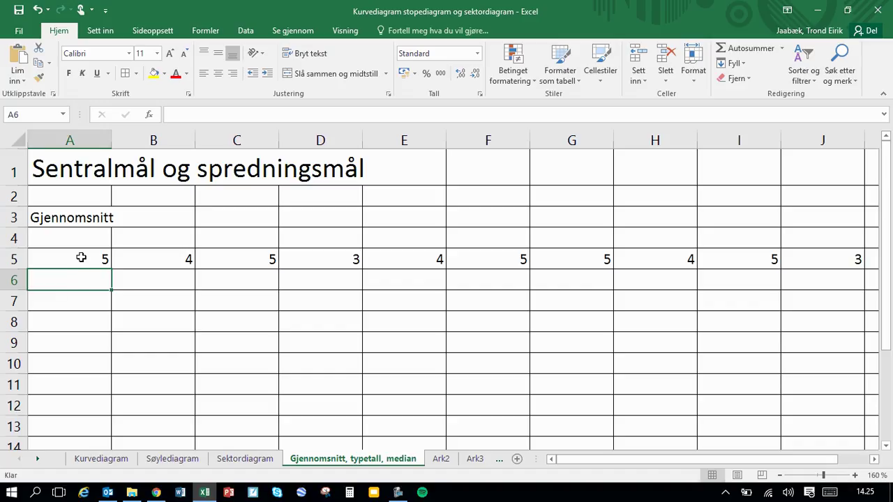
left_click(80, 257)
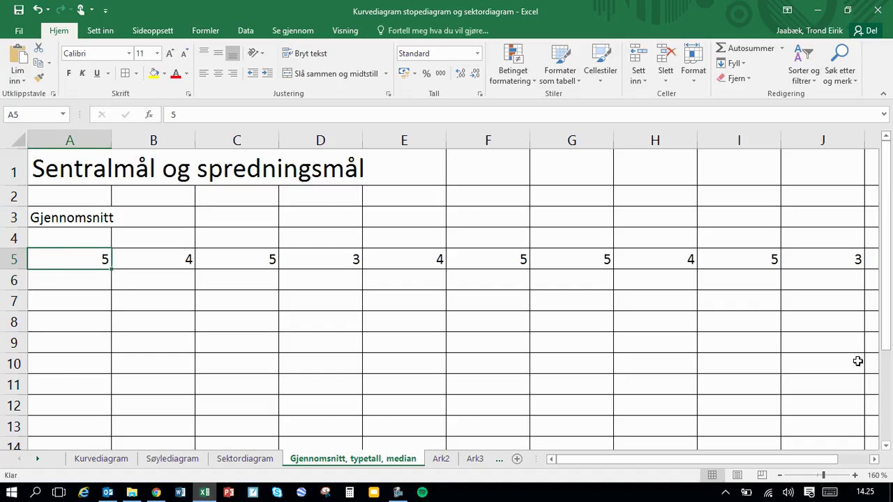
Add up the row's ten values in cell A6 with the formula =A5+B5+C5+D5+E5+F5+G5+H5+I5+J5
left_click(780, 475)
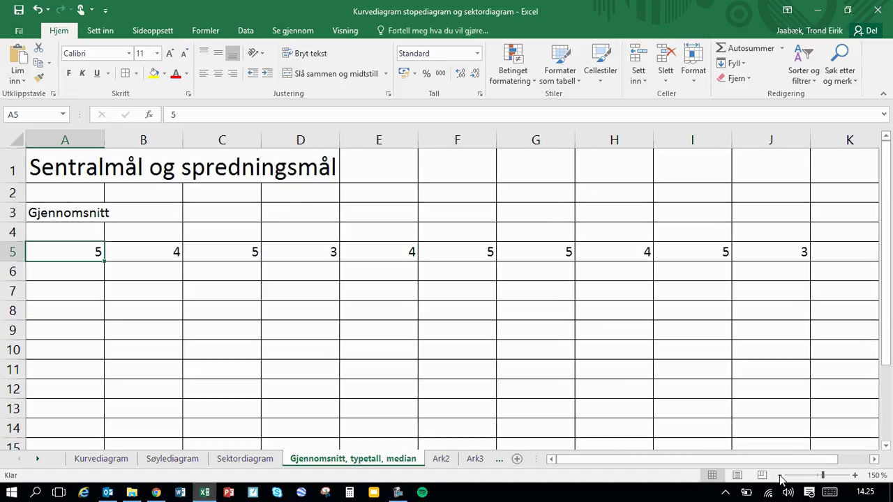
left_click(77, 276)
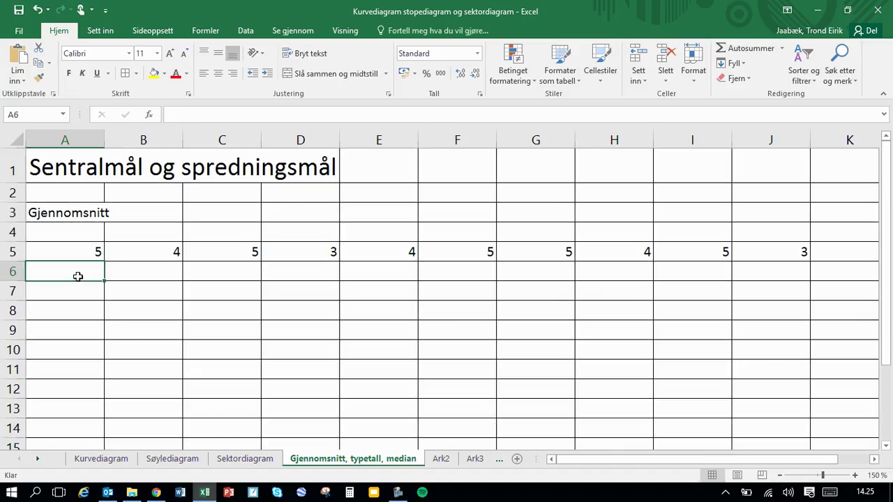
type("=")
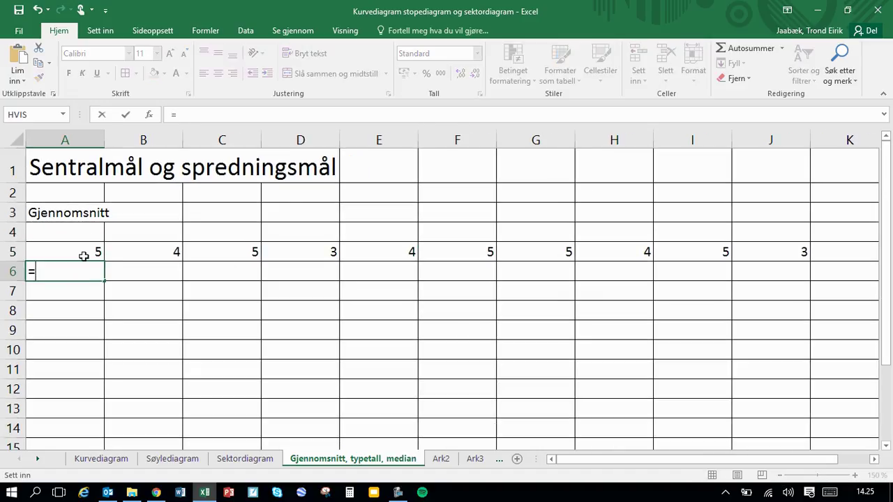
left_click(84, 257)
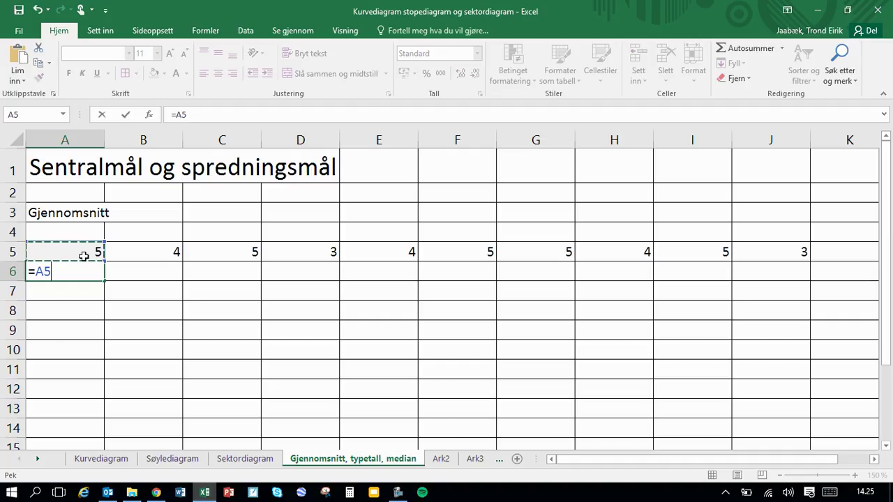
type("+")
left_click(153, 250)
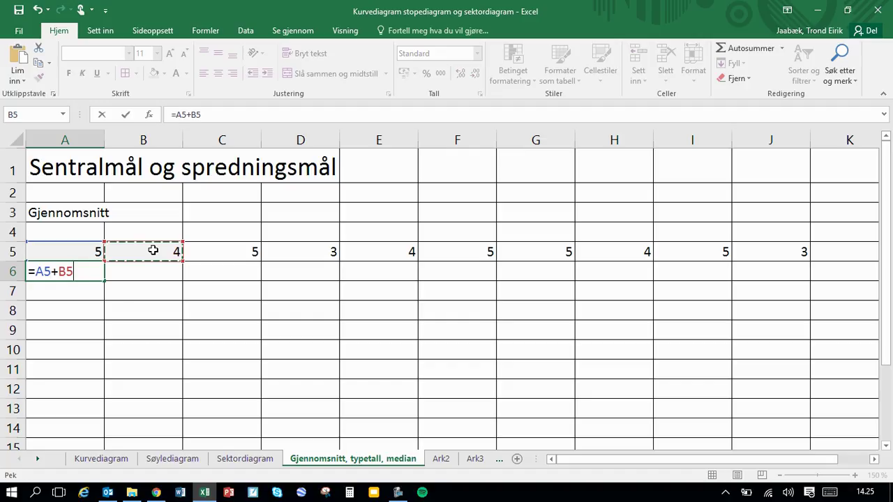
type("+")
left_click(216, 251)
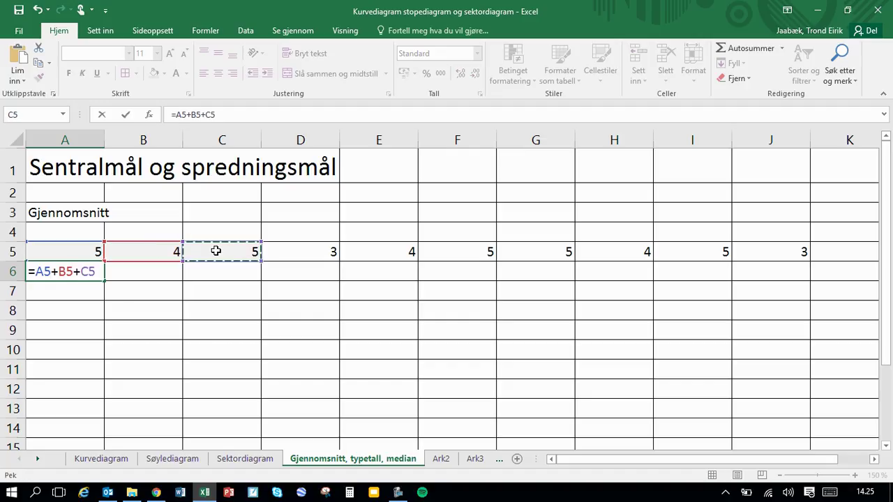
type("+")
left_click(288, 254)
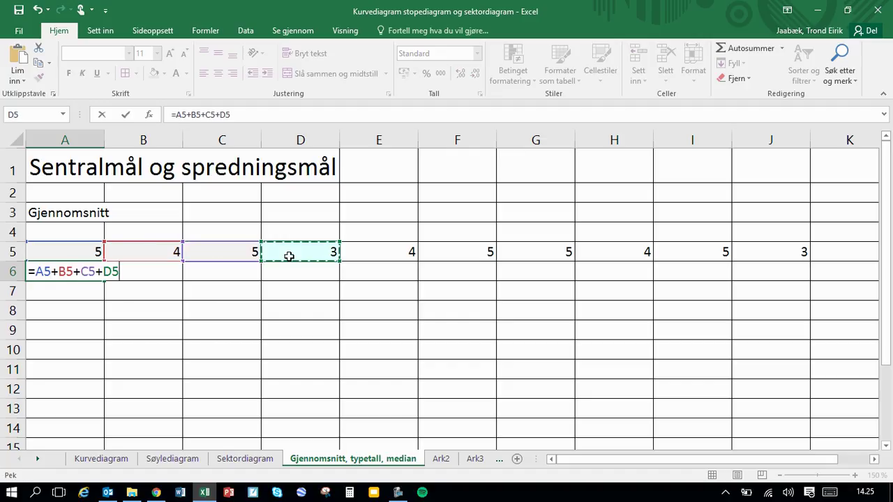
type("+")
left_click(385, 253)
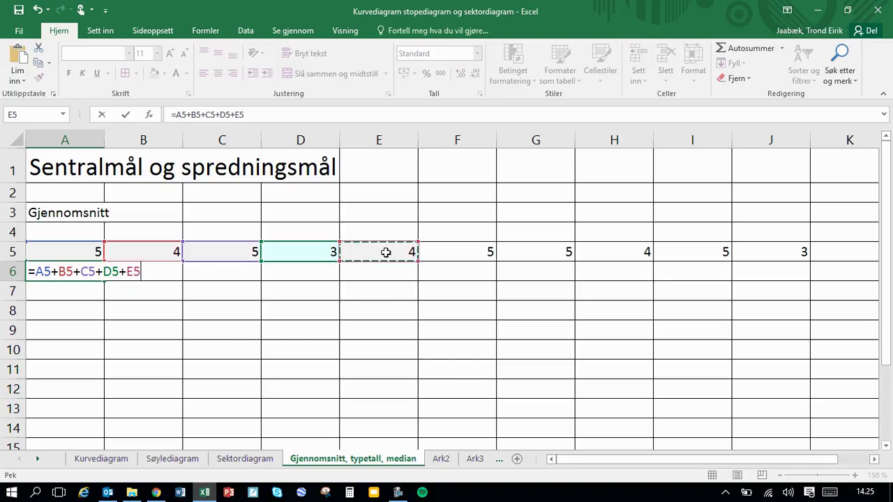
type("+")
left_click(458, 254)
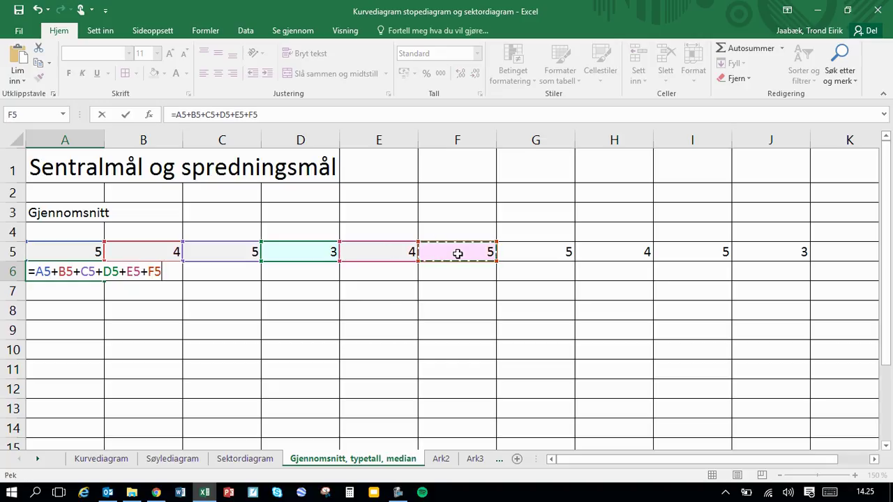
type("+")
left_click(549, 251)
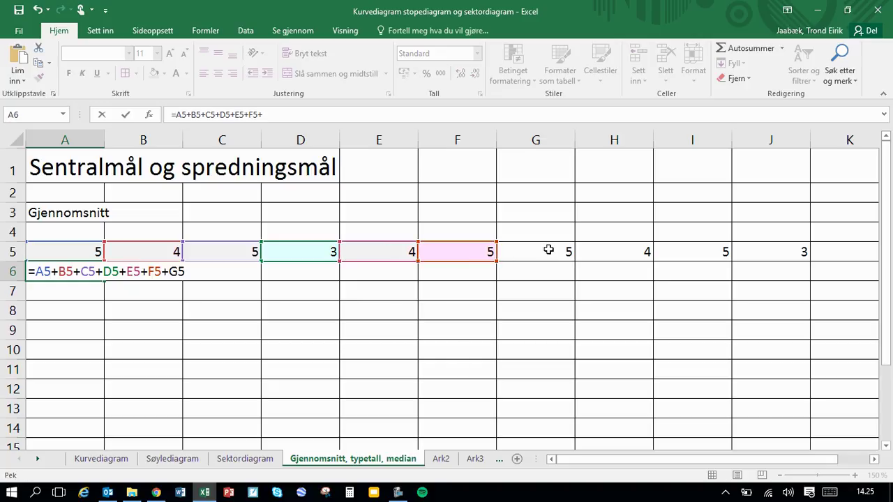
type("+")
left_click(623, 254)
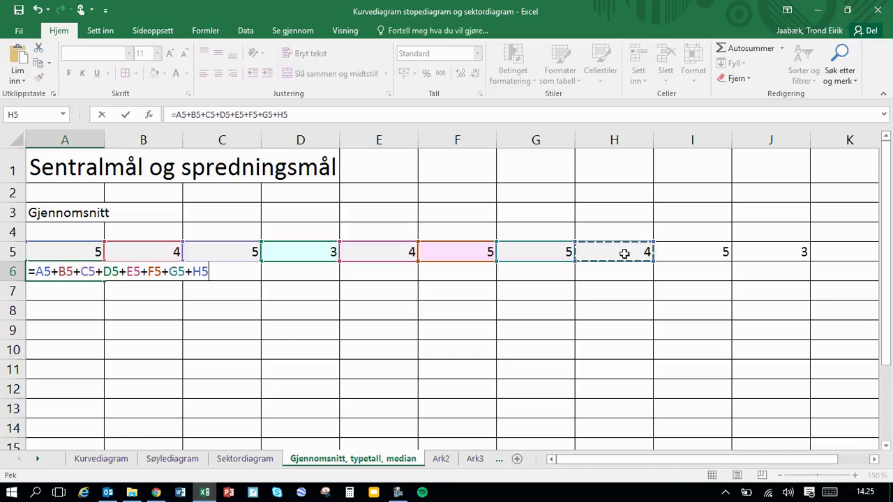
type("+")
left_click(697, 253)
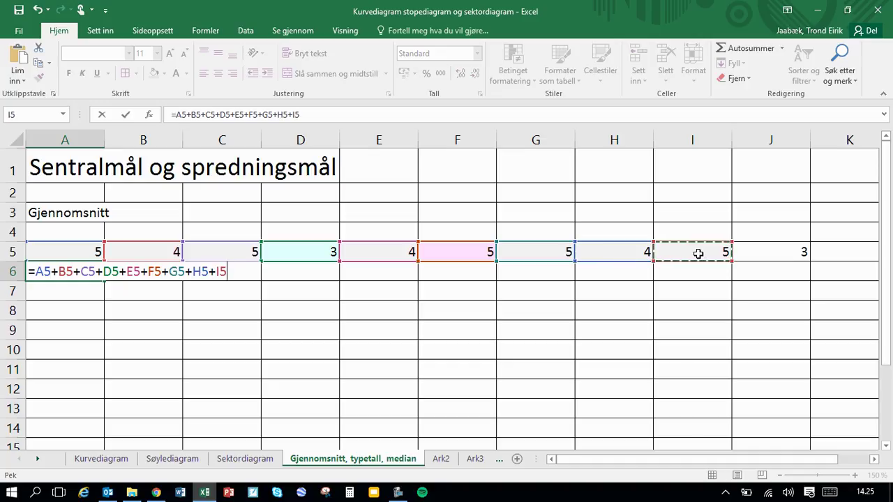
type("+")
left_click(778, 253)
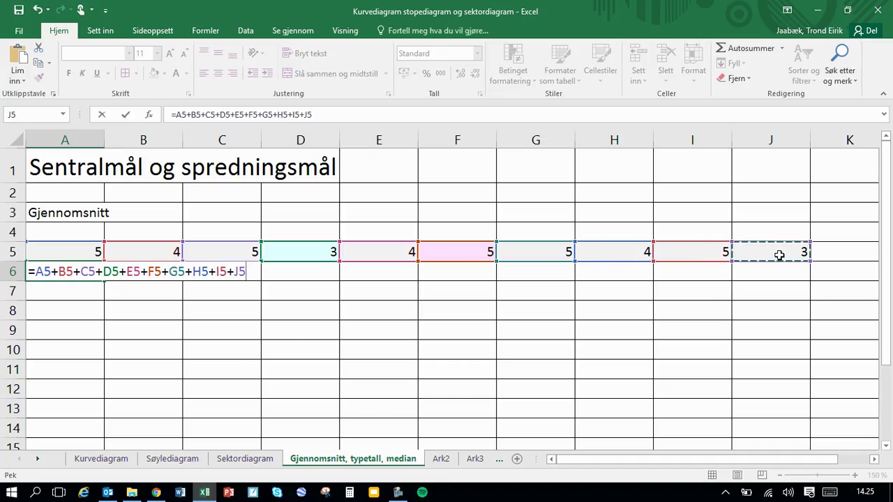
key("Return")
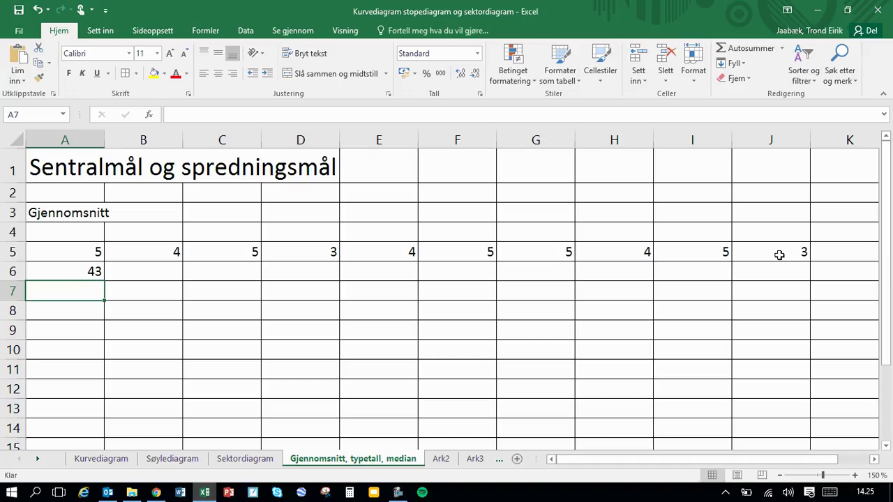
type("=")
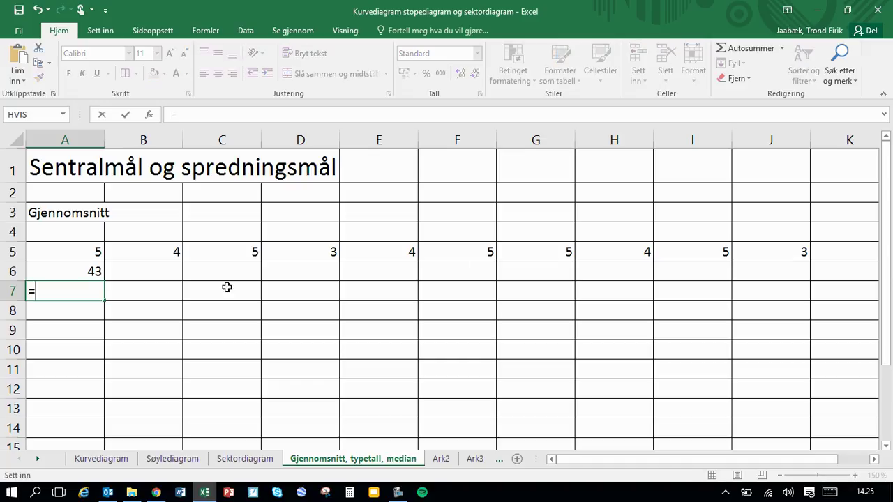
left_click(94, 272)
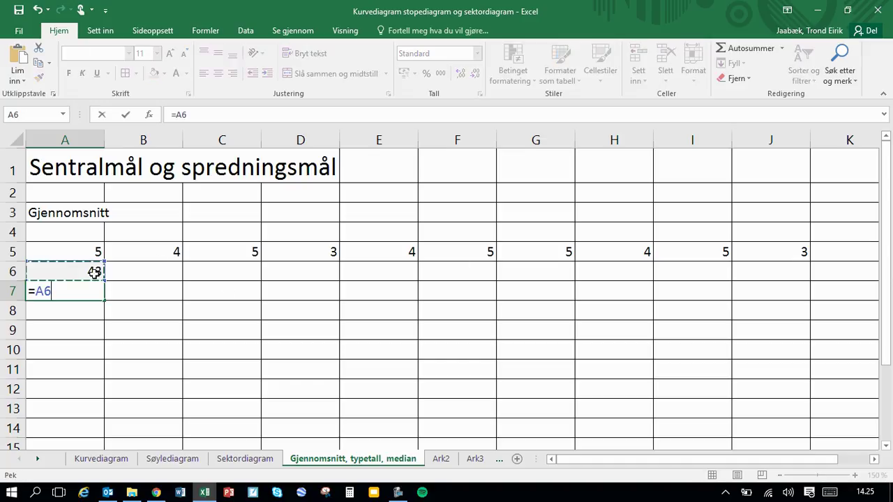
type("/")
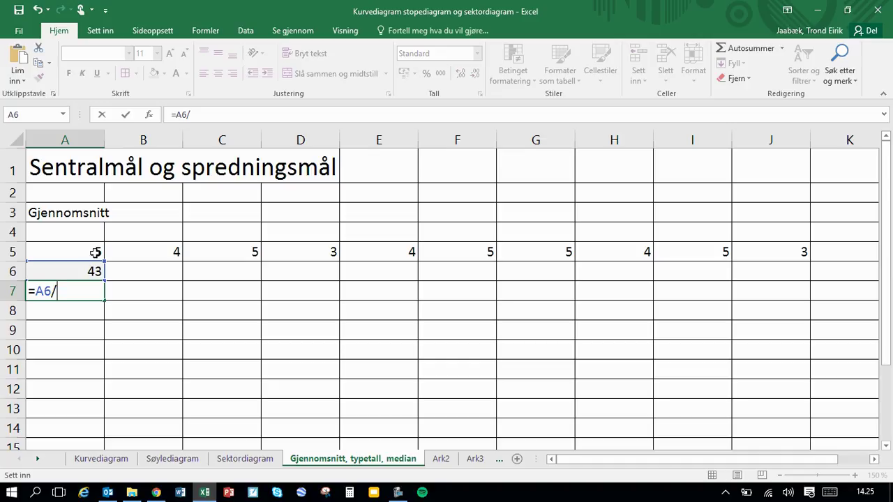
left_click(96, 253)
key("Right")
key("Right")
key("Right")
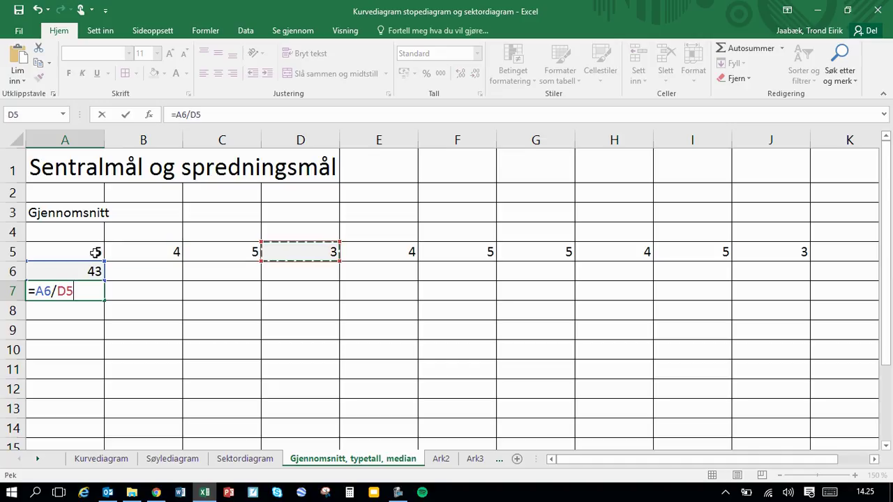
key("Right")
key("Right")
key("Right")
key("Right")
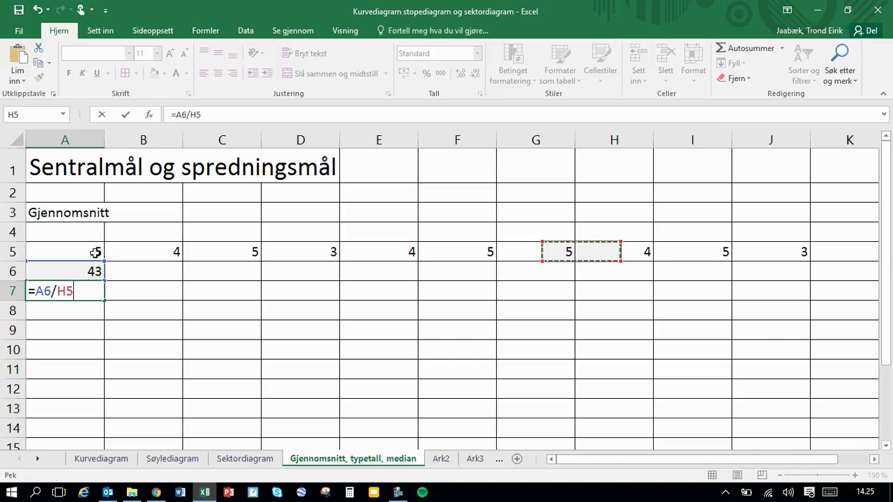
key("Right")
key("Right")
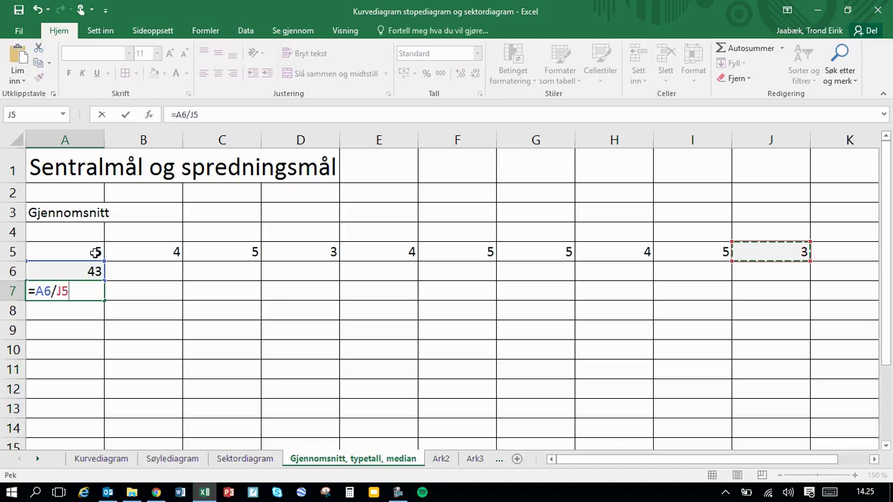
key("Escape")
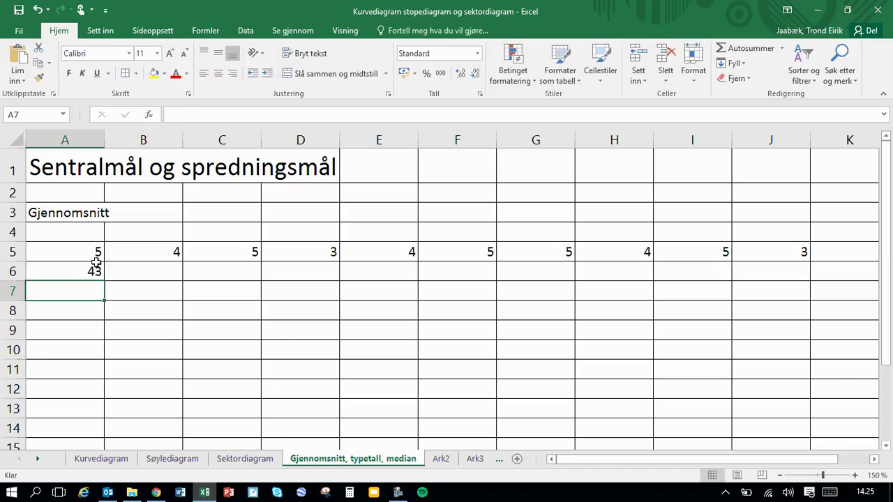
Calculate the average in cell A7 by dividing the sum by ten with the formula =A6/10
type("=")
left_click(98, 271)
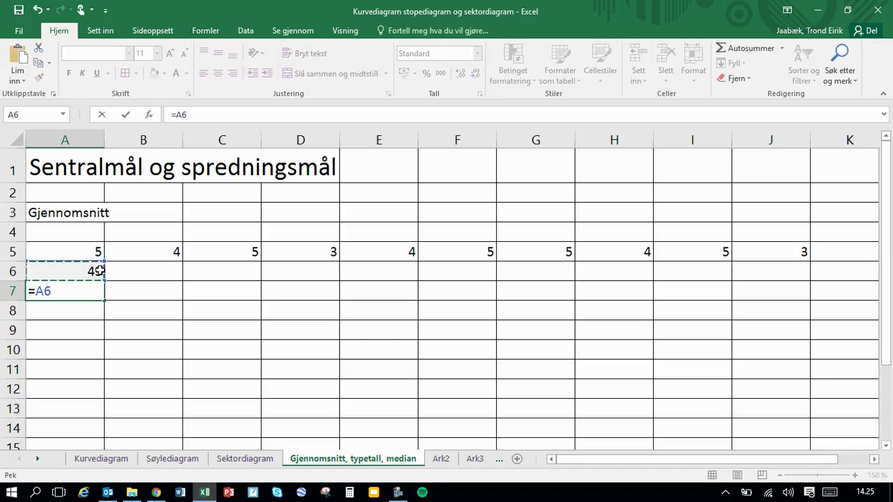
type("/10")
key("Return")
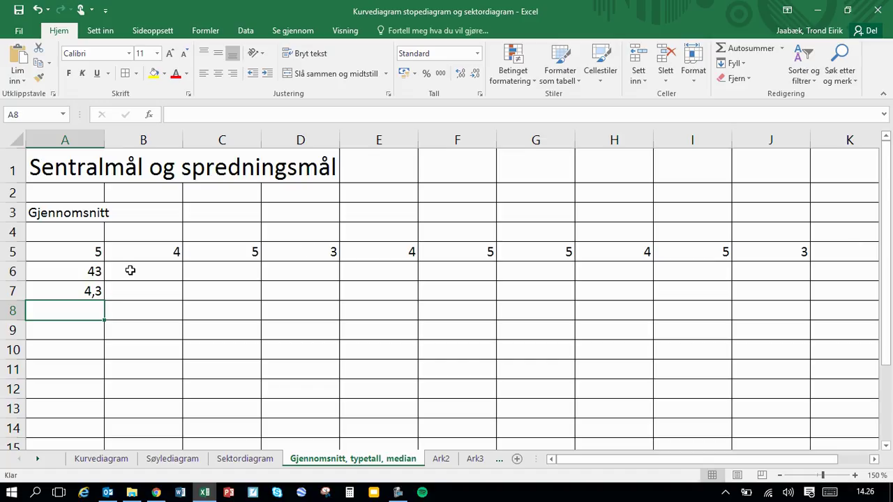
Replace the formula in A6 with the SUMMER function over A5 to J5, and check the division formula in A7
left_click(82, 271)
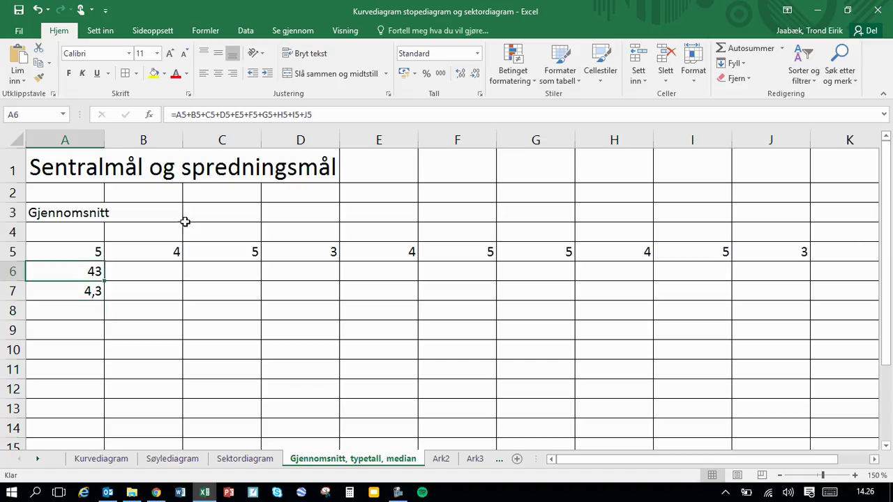
left_click(750, 49)
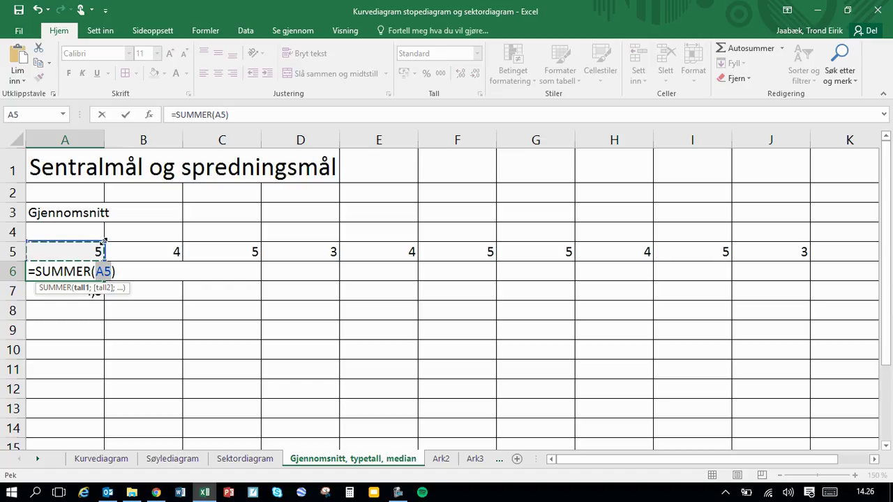
left_click_drag(102, 252, 506, 247)
key("Return")
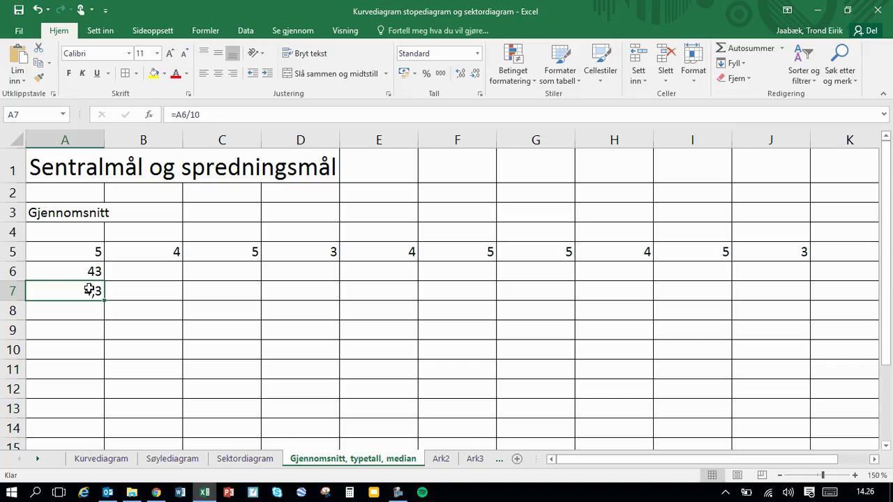
double_click(89, 290)
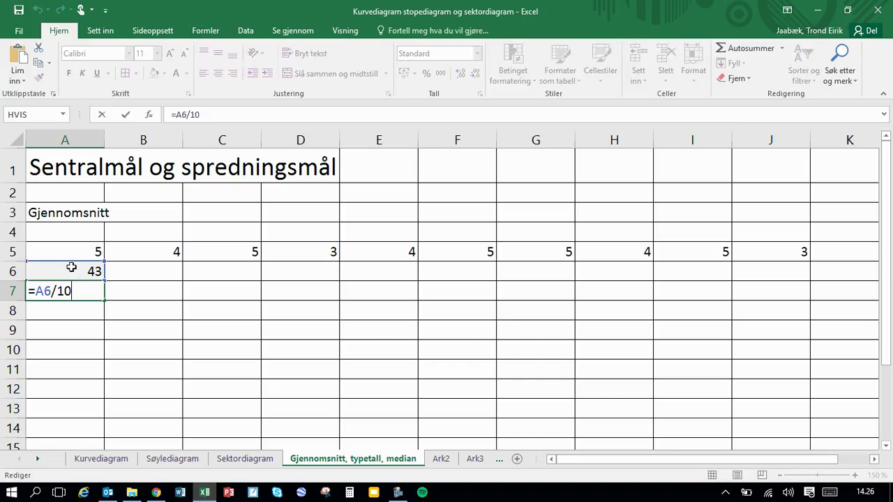
key("Escape")
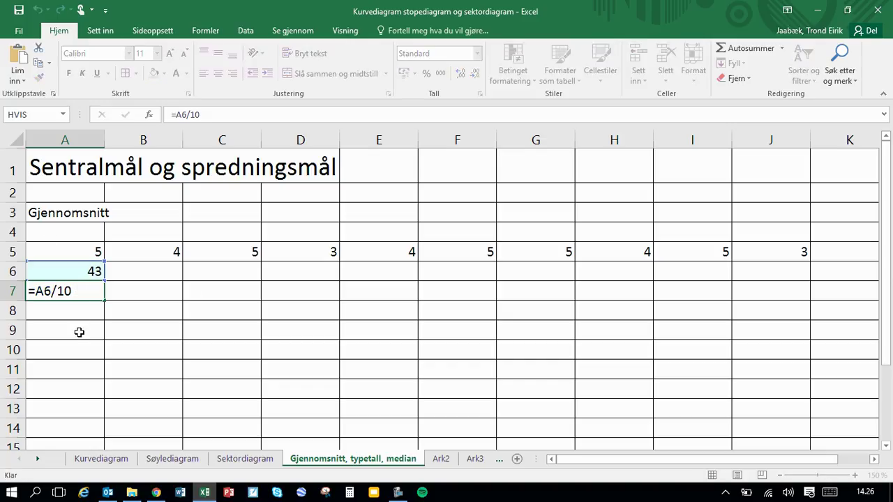
Enter the heading Karakter in cell A9 and list the grades 1 to 6 beneath it in A10 to A15
left_click(79, 332)
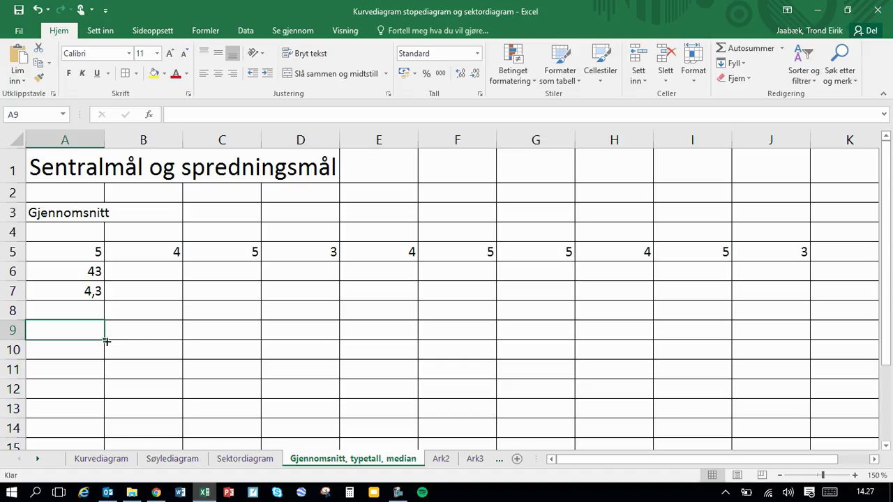
type("Karakter")
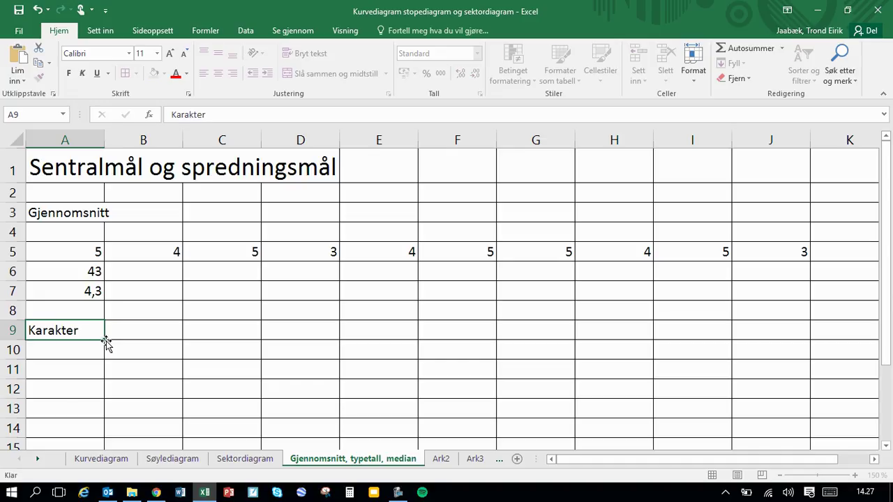
key("Return")
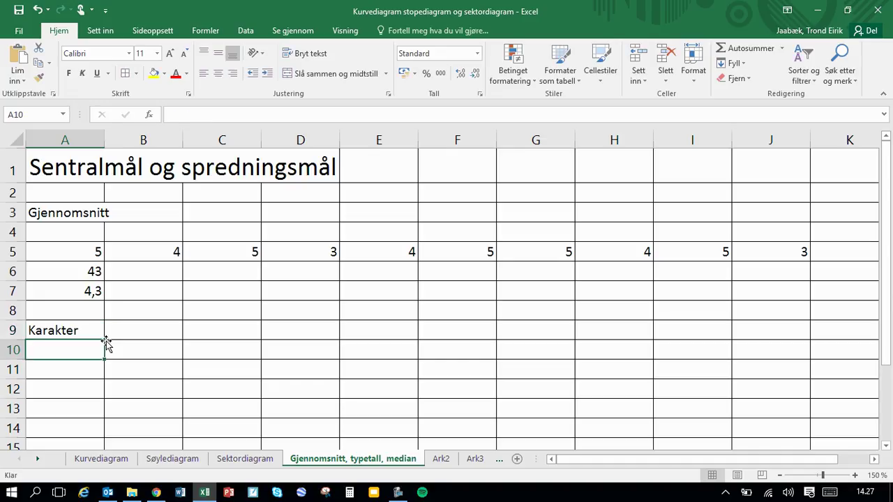
type("1")
key("Return")
type("2 3 4 5 6")
key("Right")
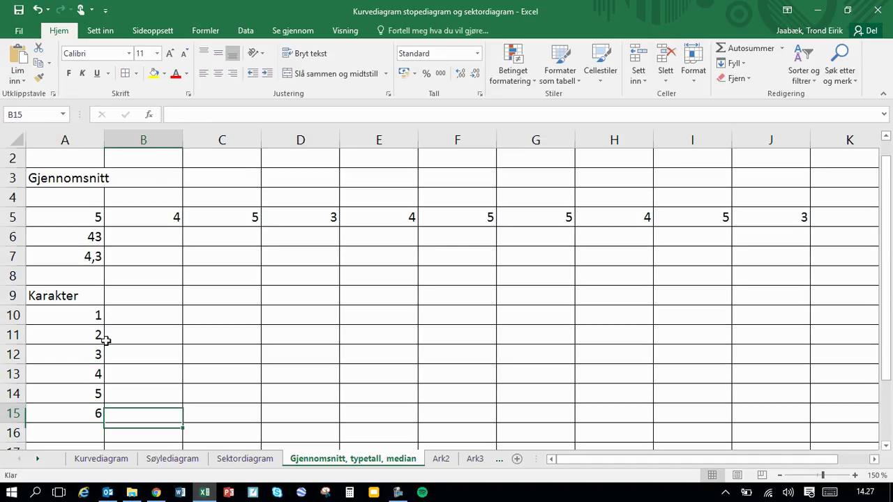
Add the heading Frekvens in cell B9 and enter the frequencies 2, 5, 8, 7, 4 and 1 in B10 to B15
key("Up")
key("Up")
key("Up")
key("Up")
key("Up")
key("Up")
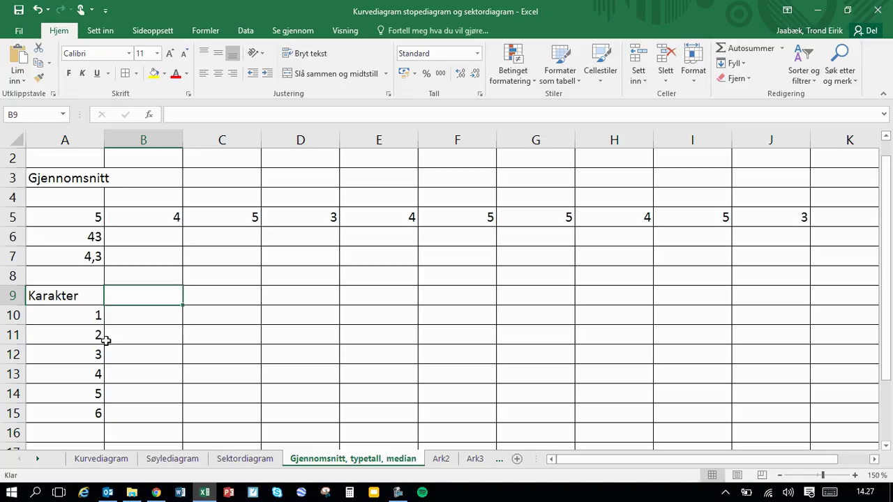
type("Frekvens")
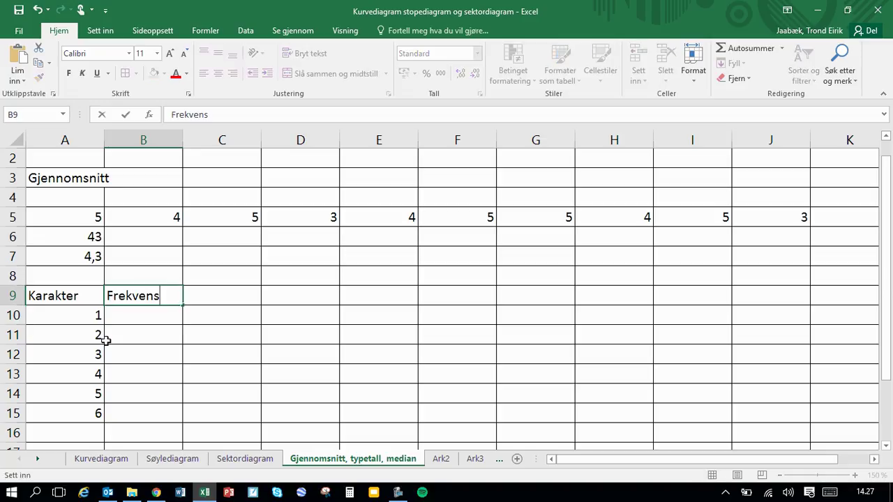
key("Return")
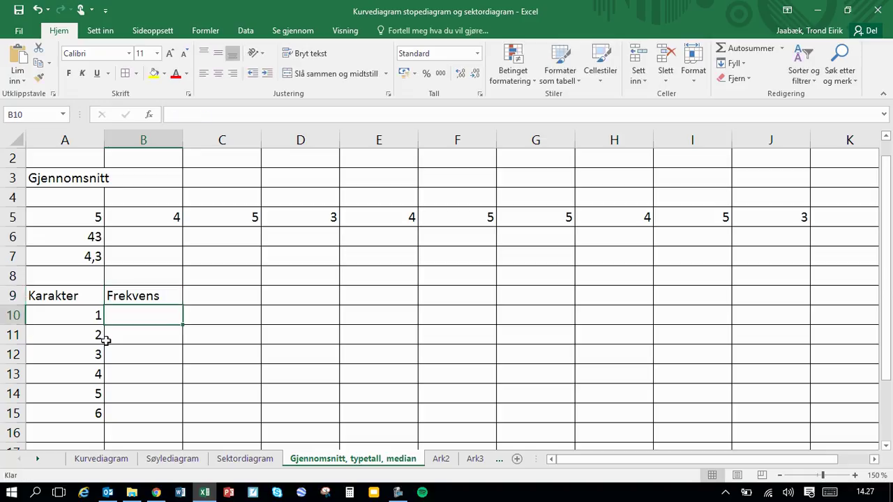
type("2")
key("Return")
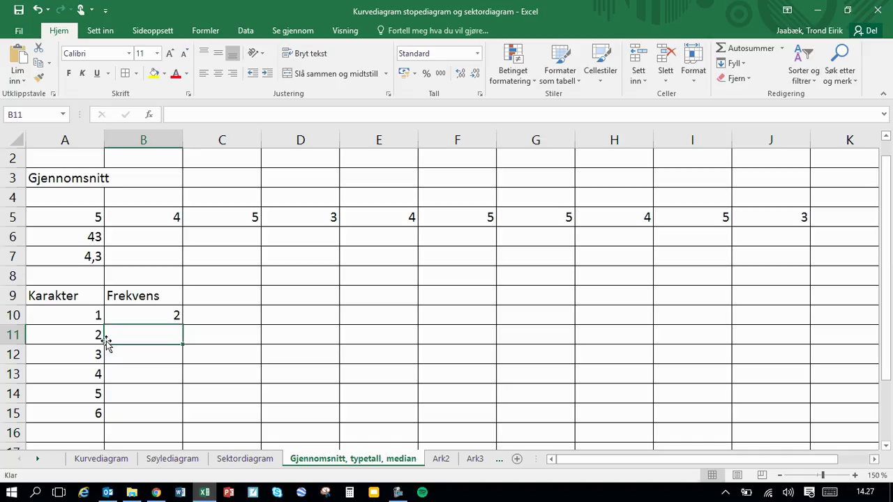
type("5")
key("Return")
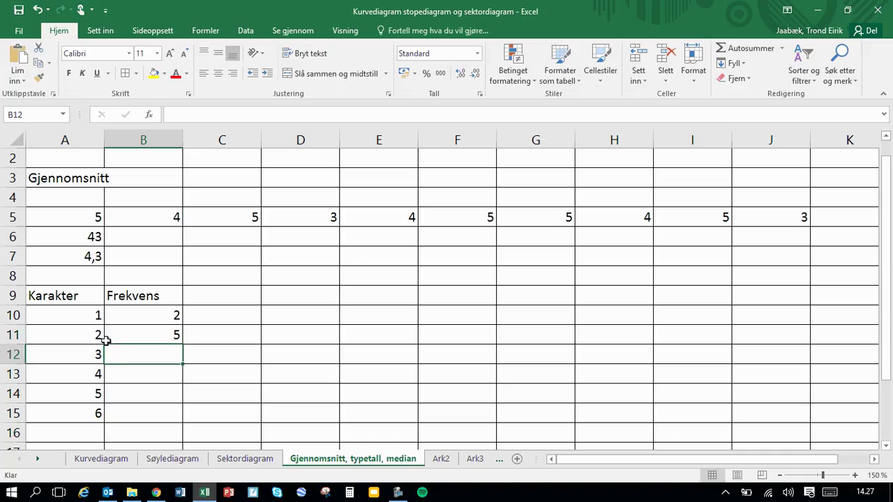
type("8")
key("Return")
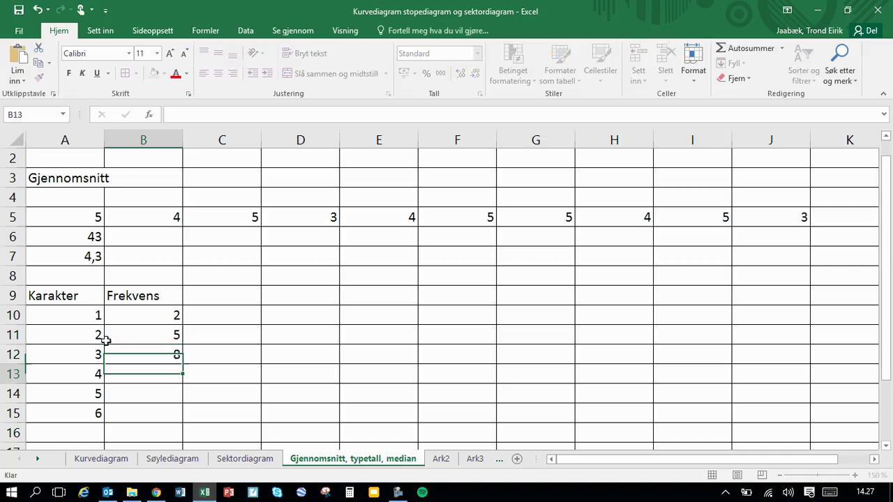
type("7")
key("Return")
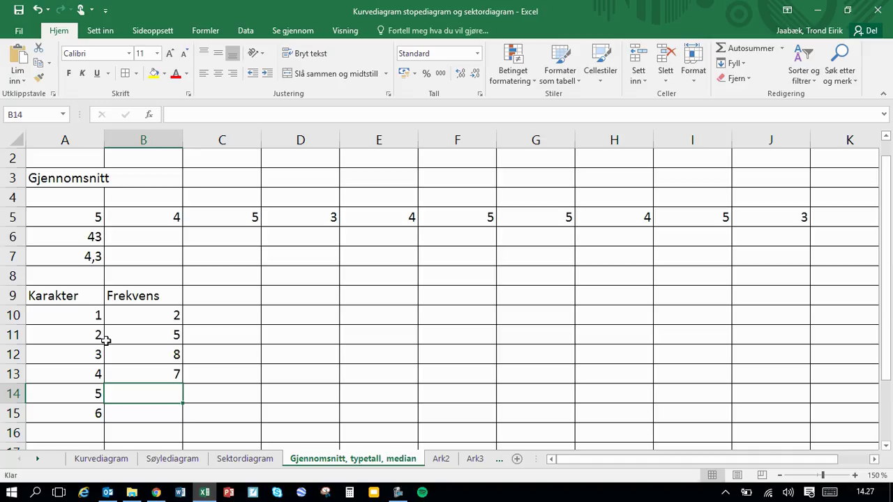
type("4")
key("Return")
type("1")
key("Tab")
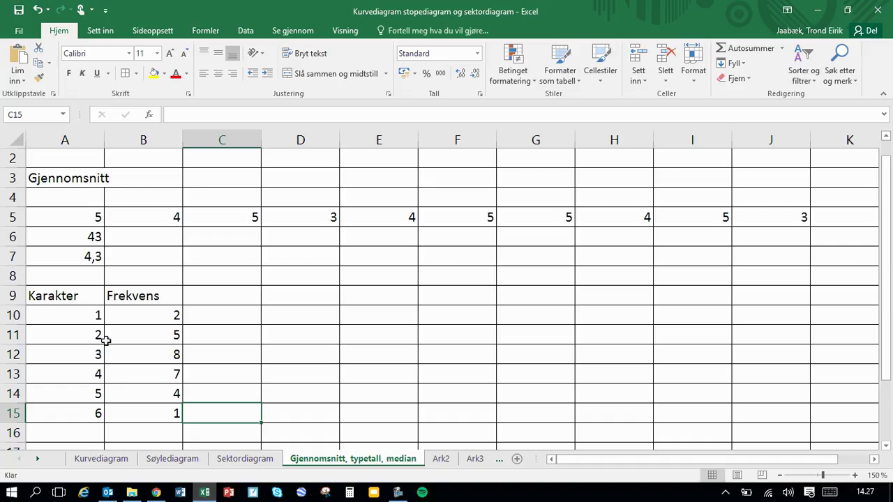
Examine the Karakter and Frekvens table, matching each grade with how many times it occurs
left_click(92, 296)
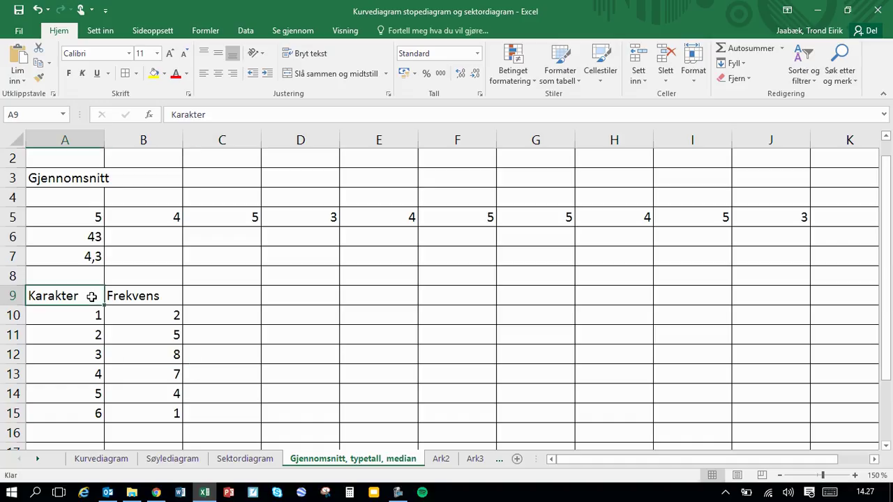
left_click_drag(91, 296, 159, 412)
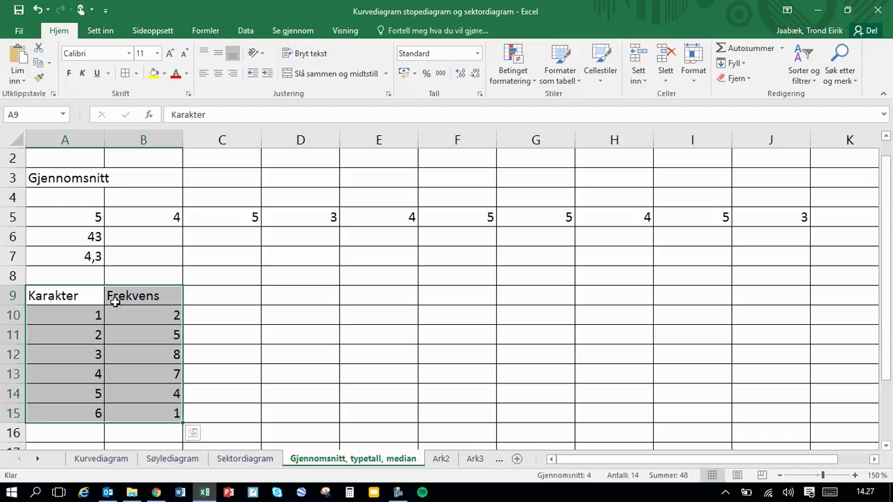
left_click(76, 314)
left_click(114, 309)
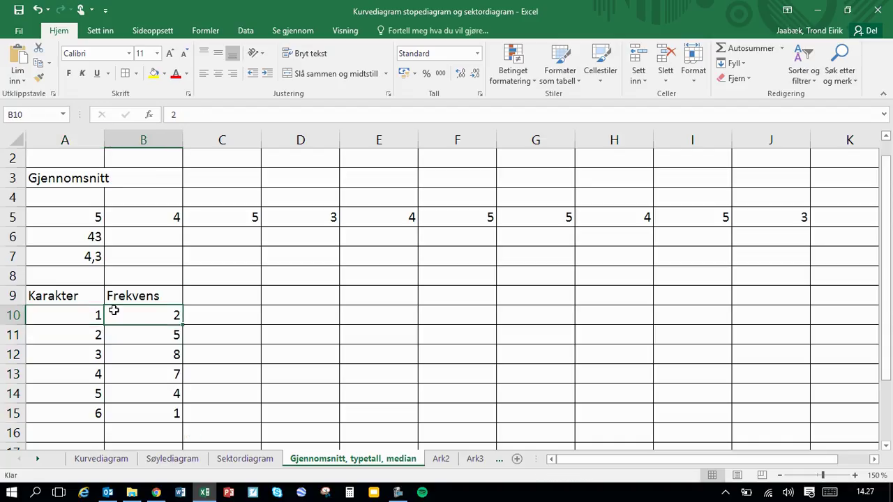
left_click(72, 314)
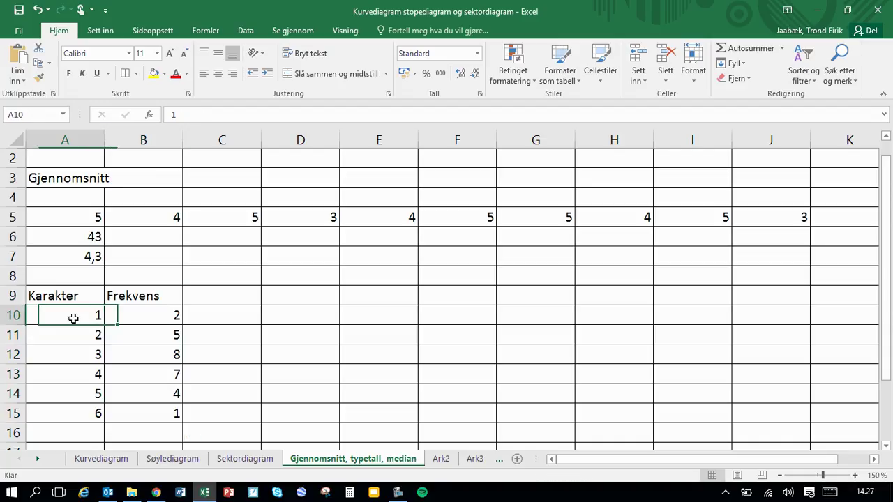
left_click(168, 339)
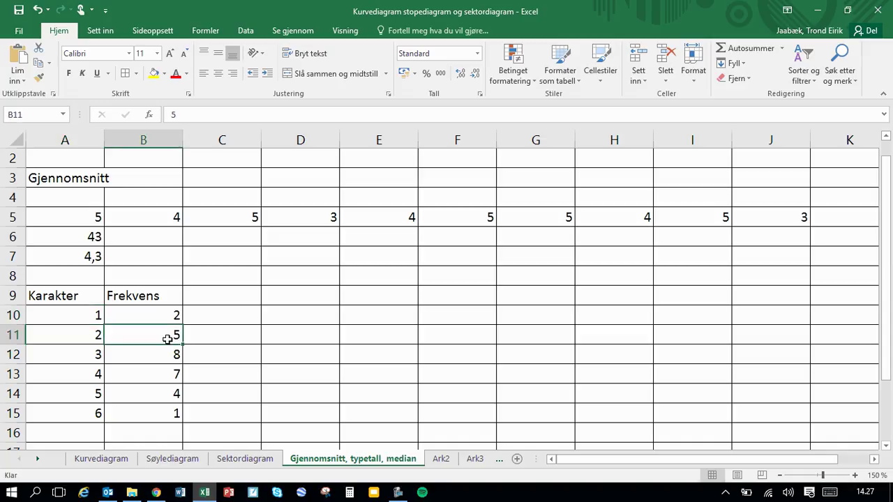
left_click(122, 352)
left_click(93, 354)
left_click(218, 313)
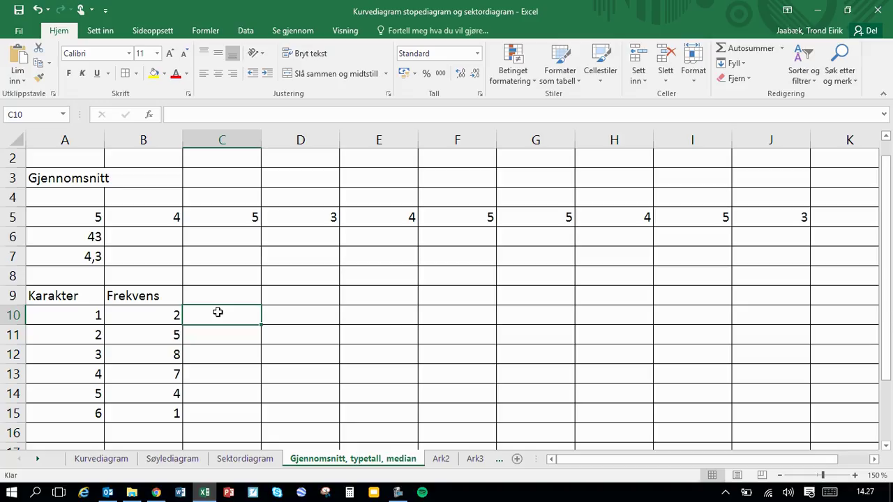
left_click(290, 296)
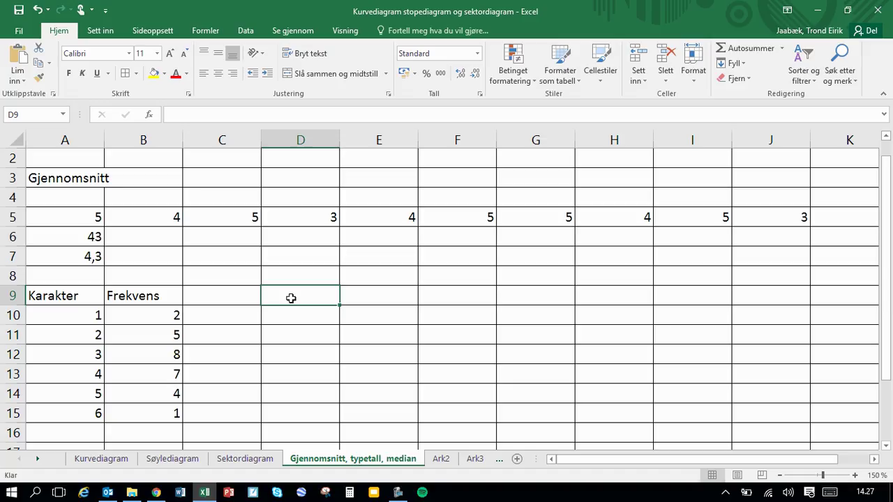
type("=1+")
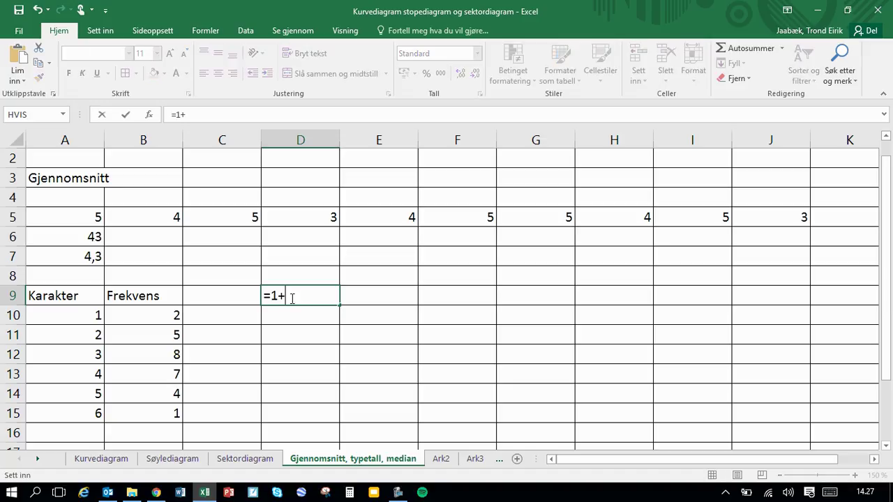
type("2+2+2+2")
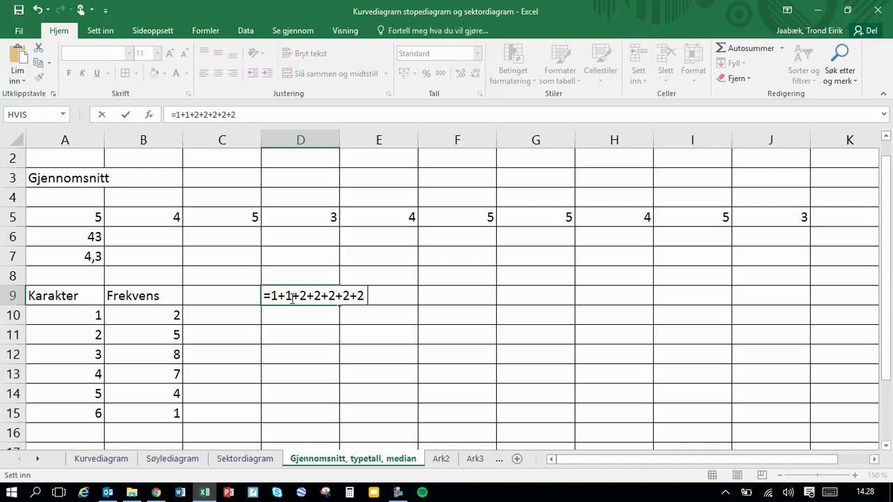
type("+2+3+3+3+3+3+3+3+3")
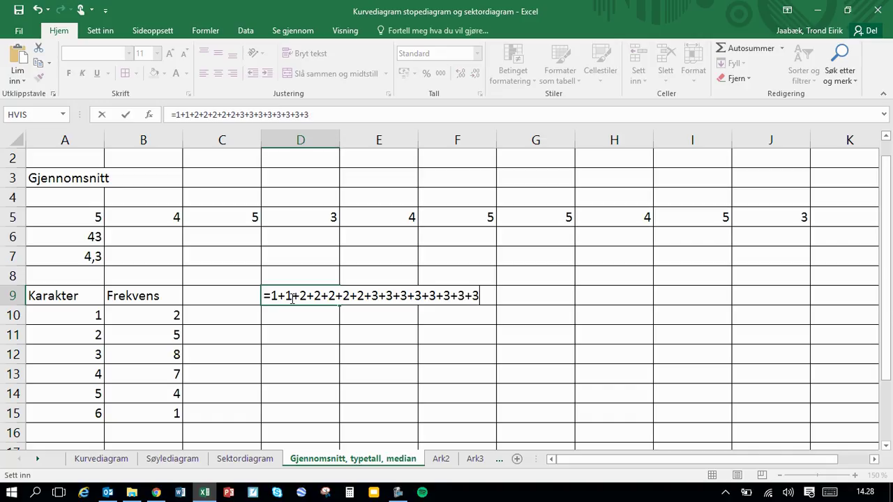
key("BackSpace")
key("BackSpace")
key("BackSpace")
key("BackSpace")
key("BackSpace")
key("BackSpace")
key("BackSpace")
key("BackSpace")
key("BackSpace")
key("BackSpace")
key("BackSpace")
key("BackSpace")
key("BackSpace")
key("BackSpace")
key("BackSpace")
key("BackSpace")
key("BackSpace")
key("BackSpace")
key("BackSpace")
key("BackSpace")
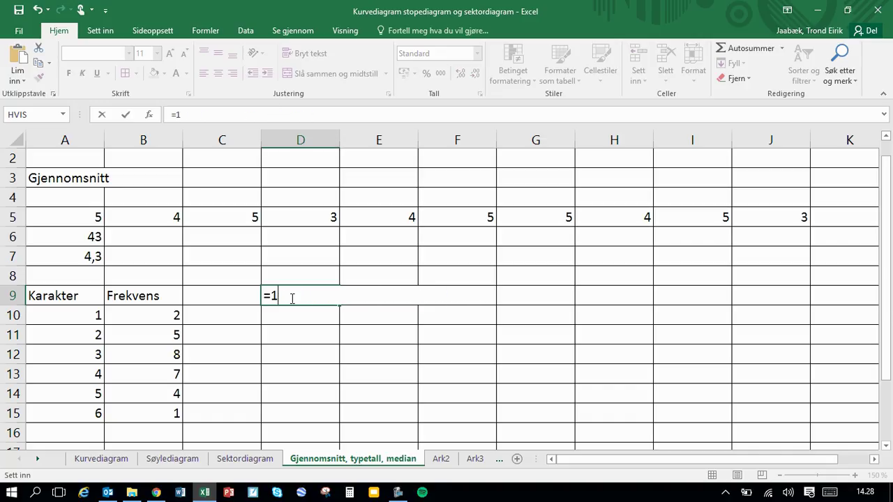
key("BackSpace")
key("BackSpace")
key("Return")
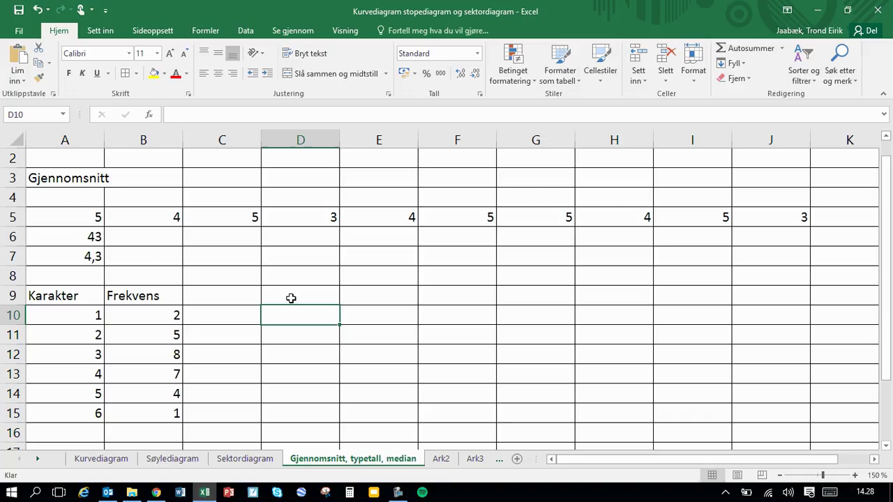
Try to multiply the first grade by its frequency in cell C10 with the formula =A1*B10
left_click(229, 318)
type("=")
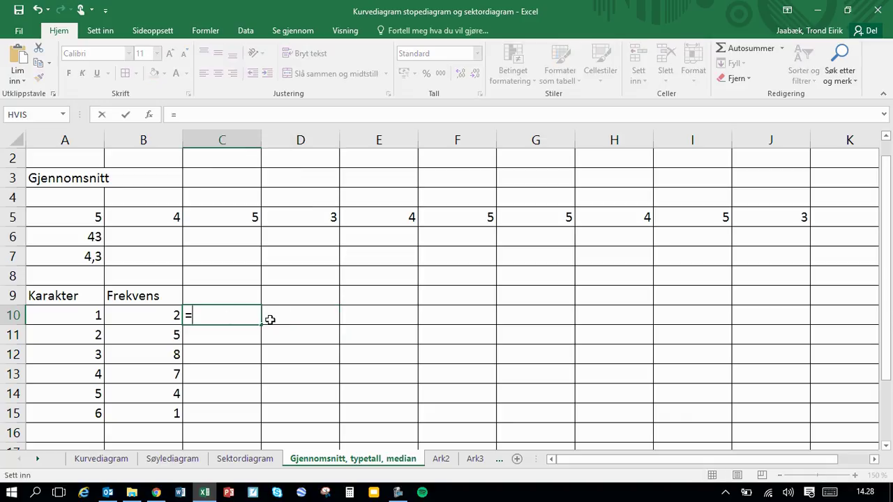
left_click(76, 314)
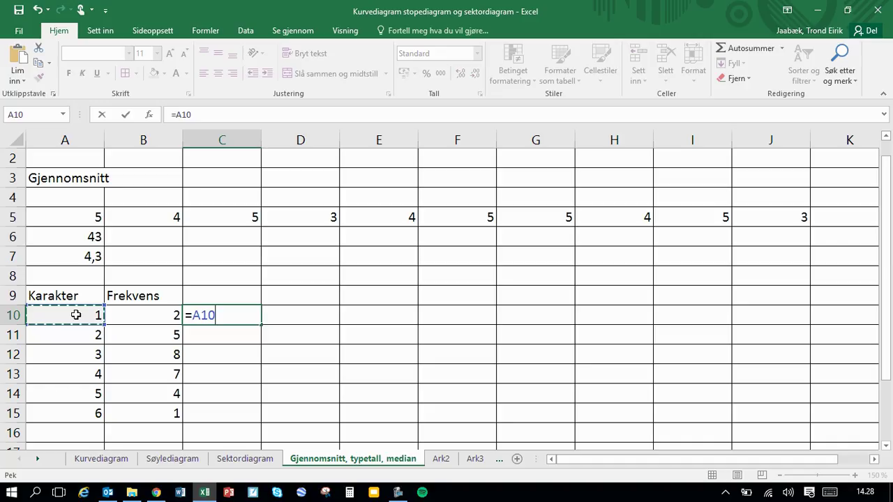
key("BackSpace")
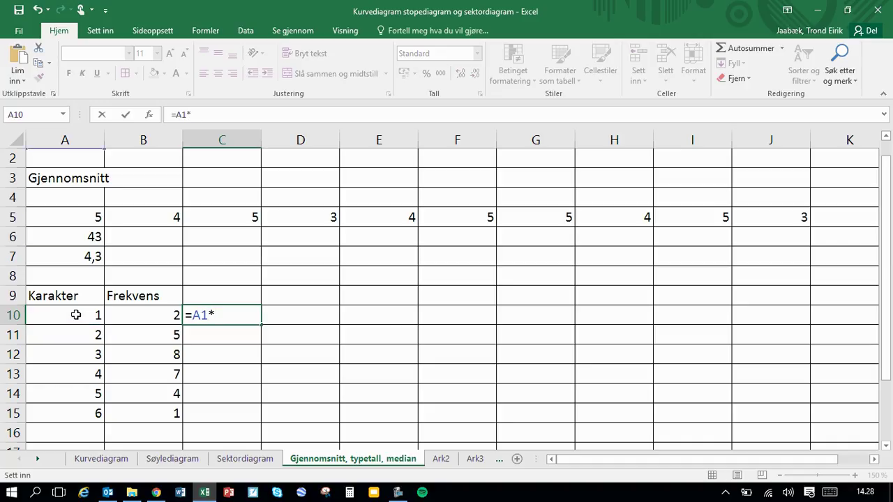
left_click(150, 315)
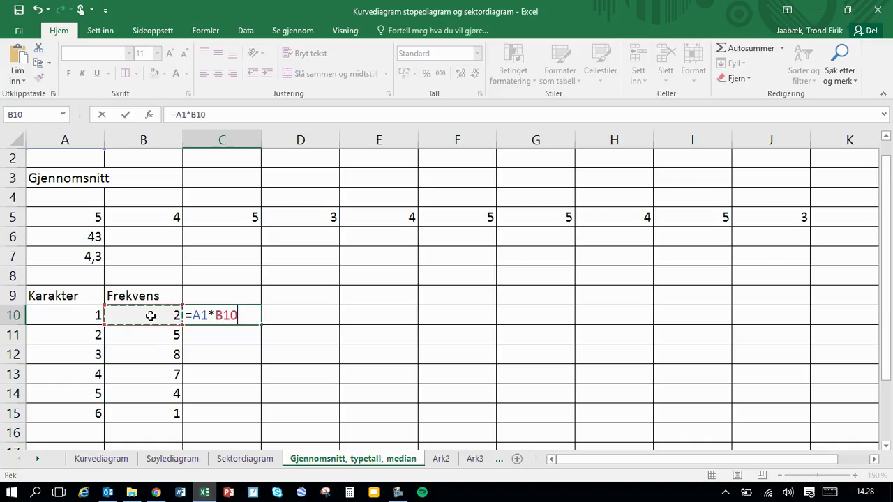
key("Return")
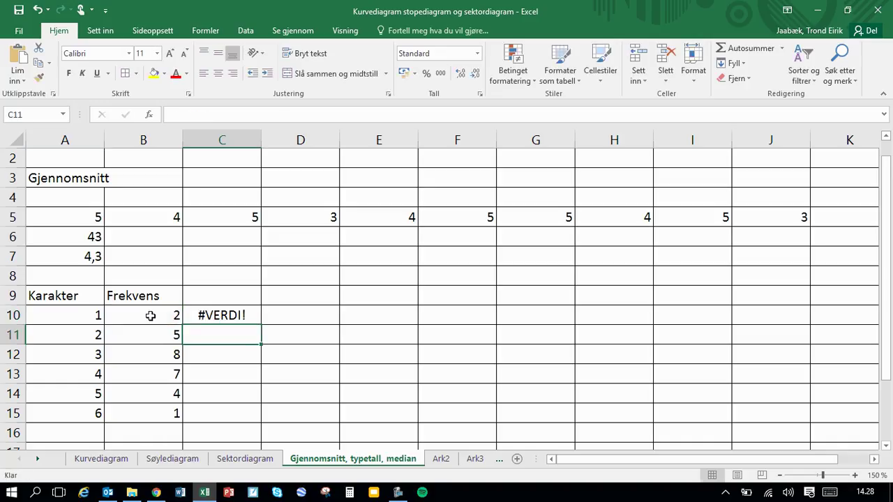
Replace the formula in cell C10 with =A10*B10 to multiply the first grade by its frequency
left_click(209, 313)
type("=")
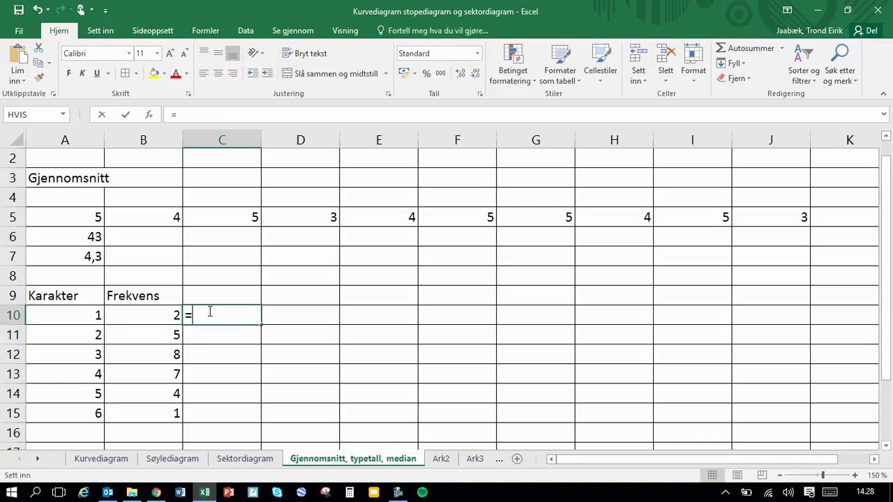
left_click(82, 310)
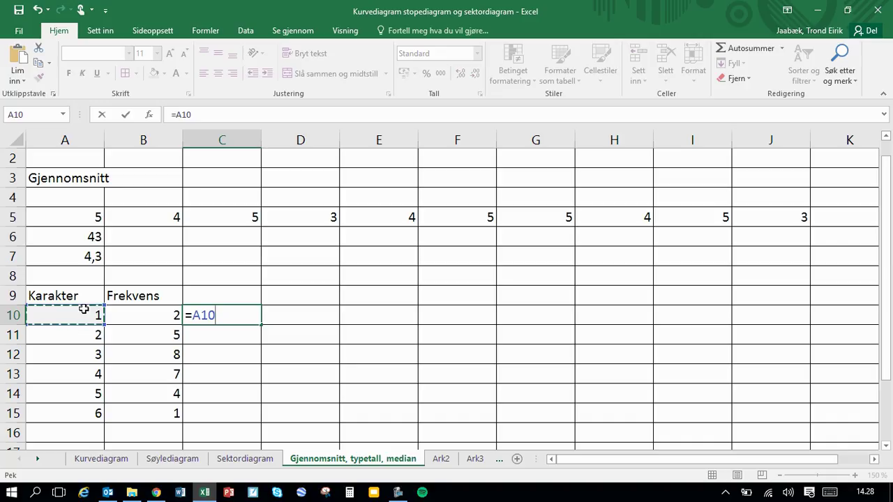
type("*")
left_click(175, 315)
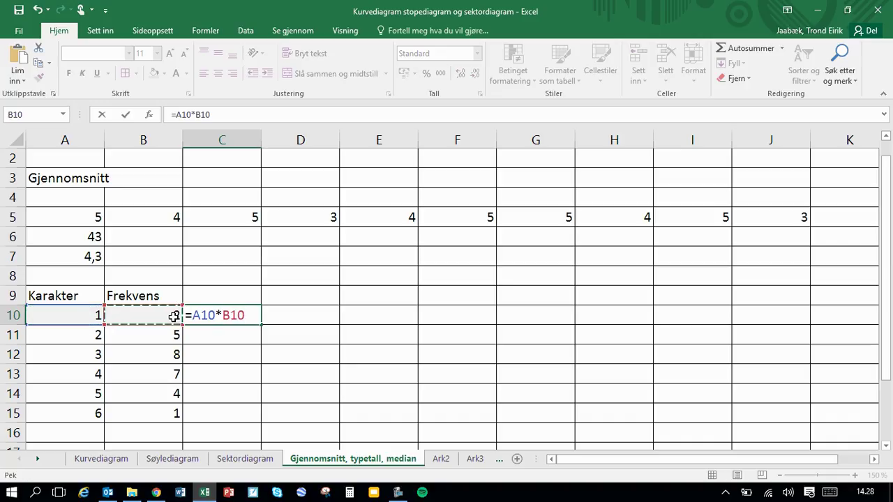
key("Return")
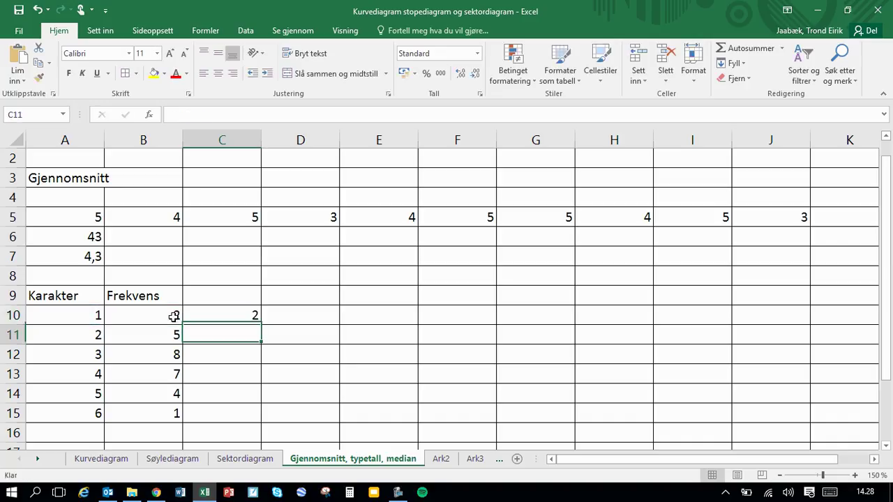
Fill the product formula from C10 down through C15 so every grade is multiplied by its frequency
left_click(232, 317)
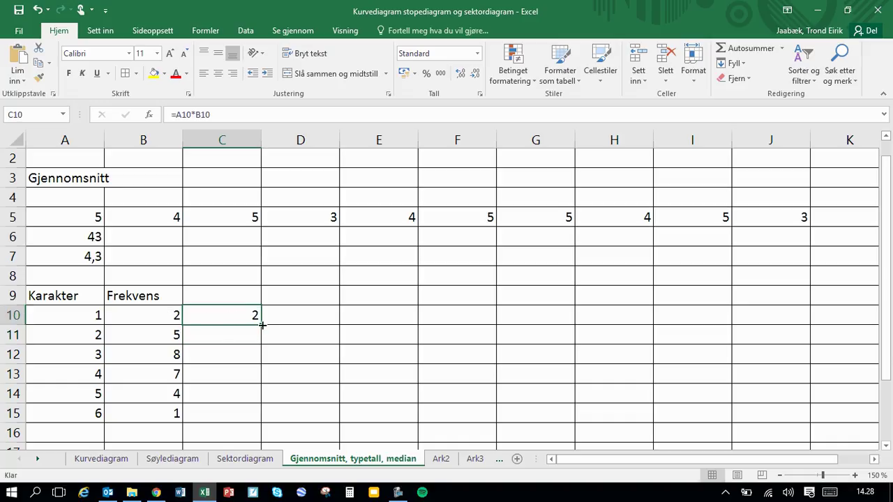
left_click_drag(262, 326, 262, 369)
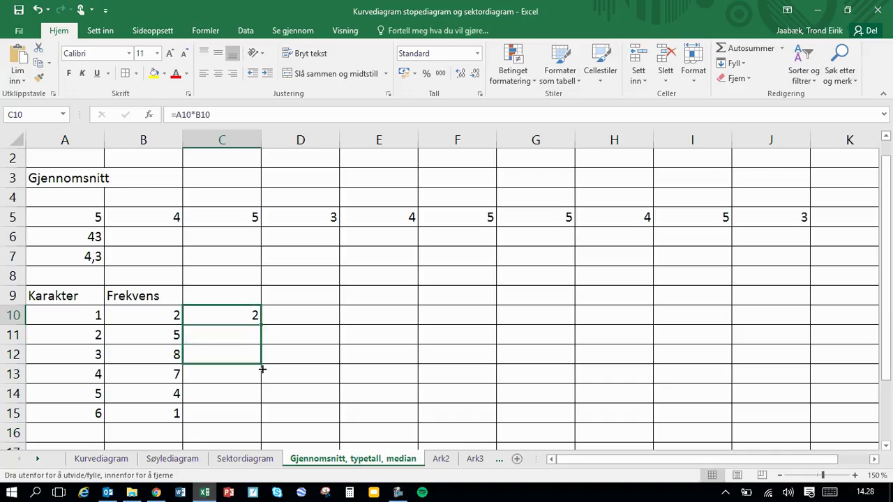
left_click_drag(262, 369, 264, 422)
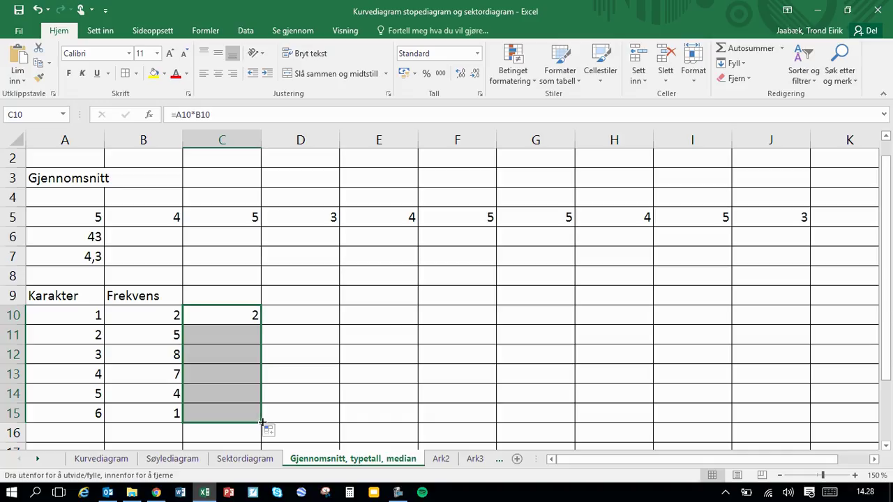
scroll(295, 398, "down", 2)
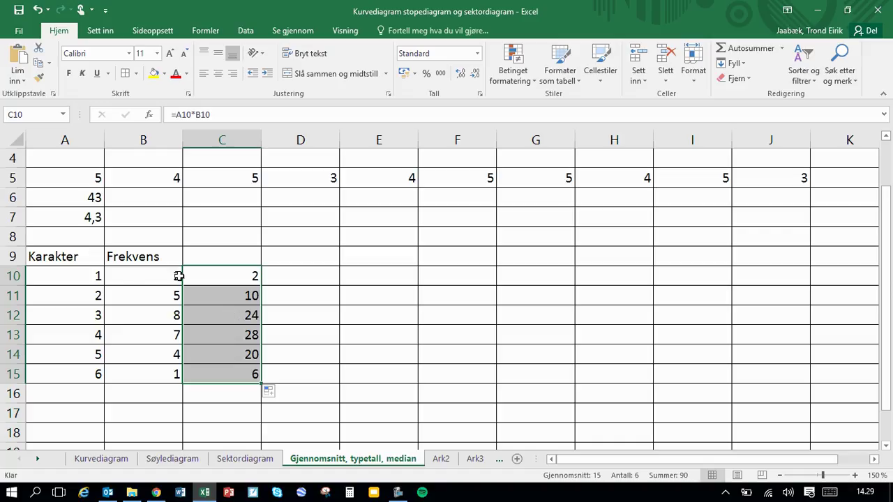
Examine the product formulas in C10 to C15, checking which grade and frequency cells each one references
double_click(216, 275)
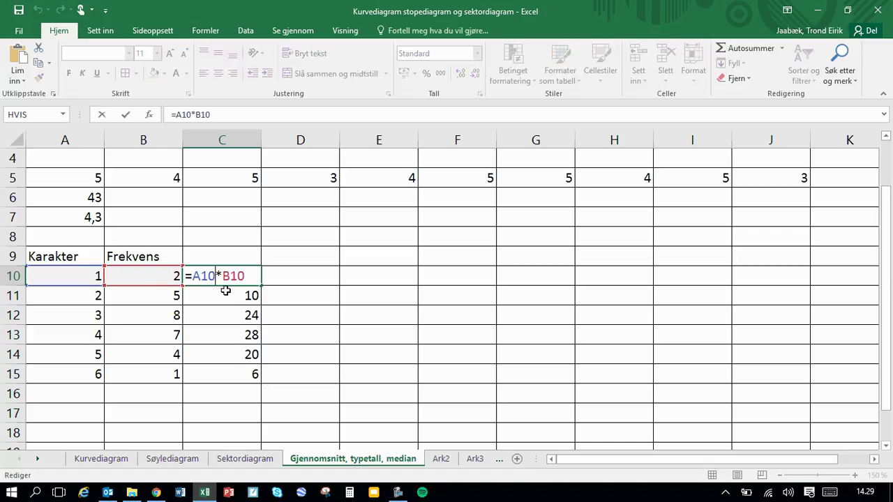
double_click(222, 296)
left_click(227, 310)
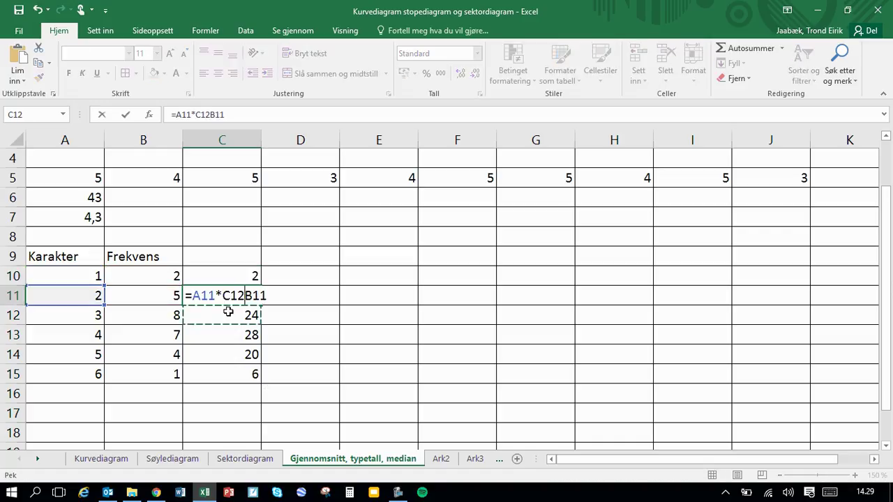
key("Escape")
double_click(228, 312)
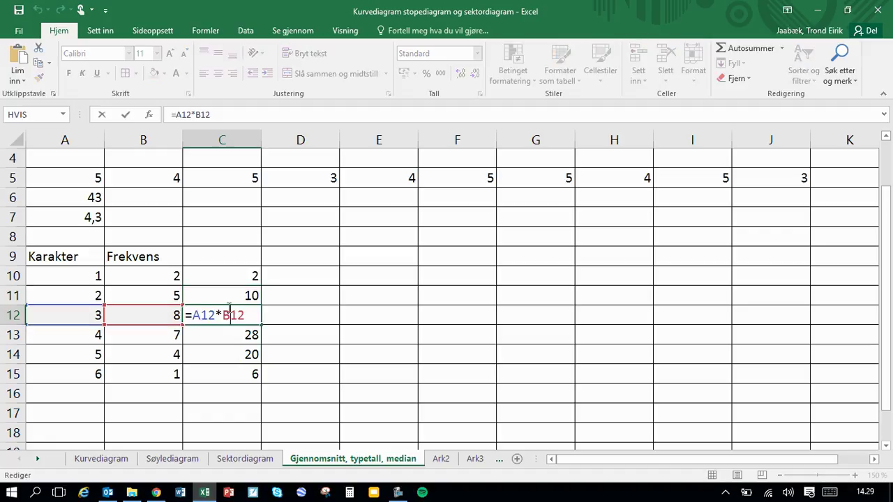
key("Return")
double_click(226, 337)
key("Return")
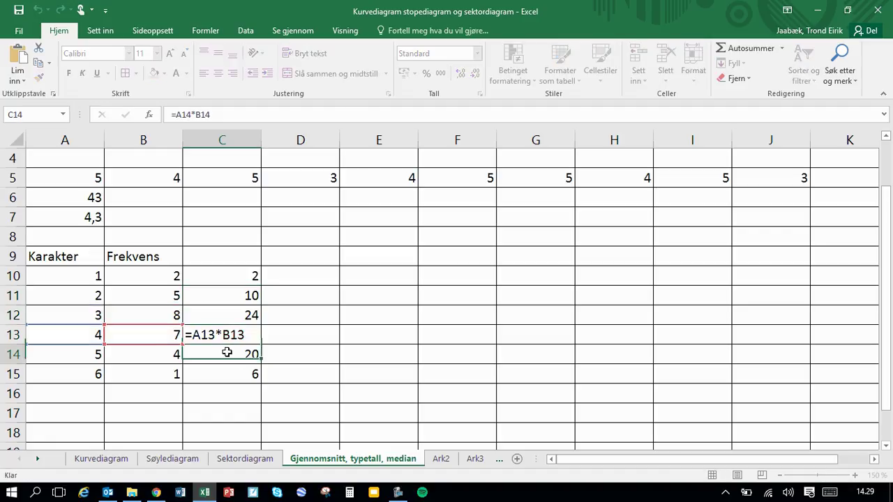
double_click(226, 353)
key("Return")
double_click(230, 372)
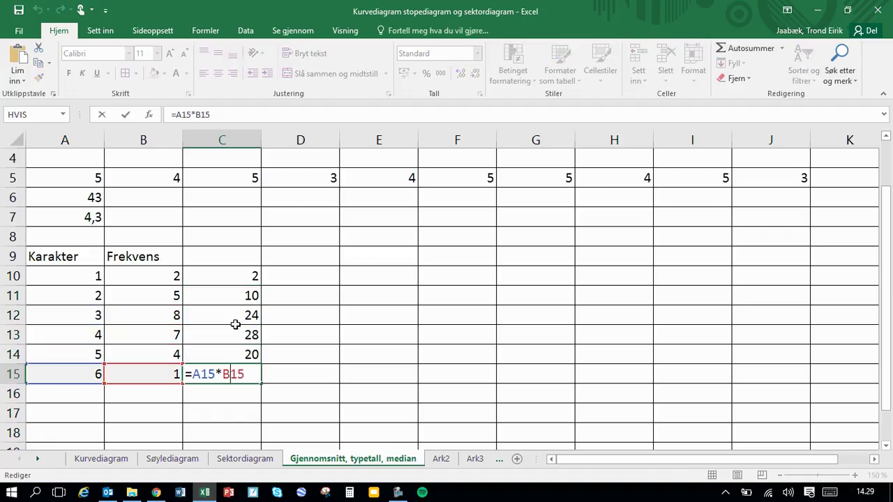
key("Return")
Recheck the formula in C10 and repeat its fill down through C15
double_click(235, 278)
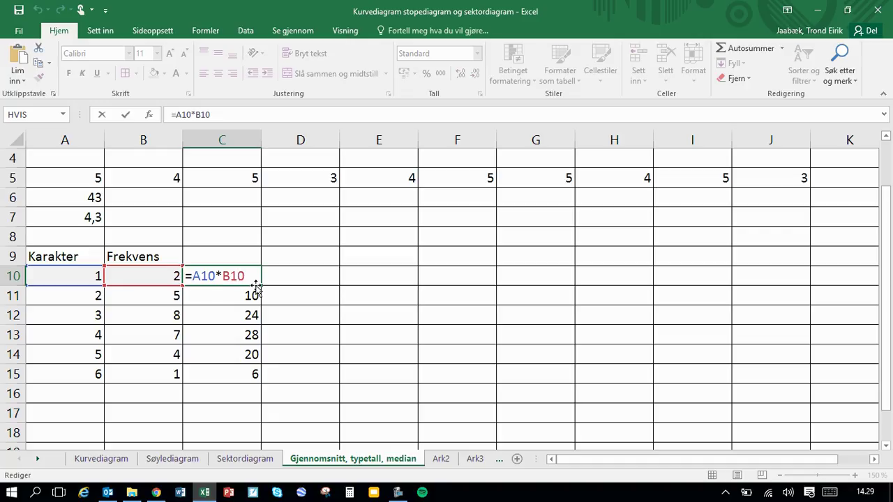
key("Escape")
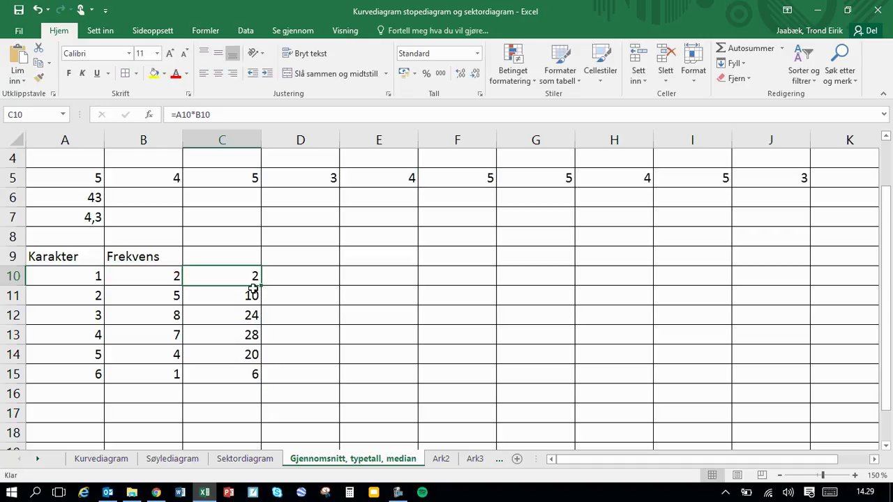
left_click_drag(260, 286, 261, 387)
Sum the frequencies B10:B15 in cell B16 and the products C10:C15 in cell C16 using AutoSum
left_click(150, 396)
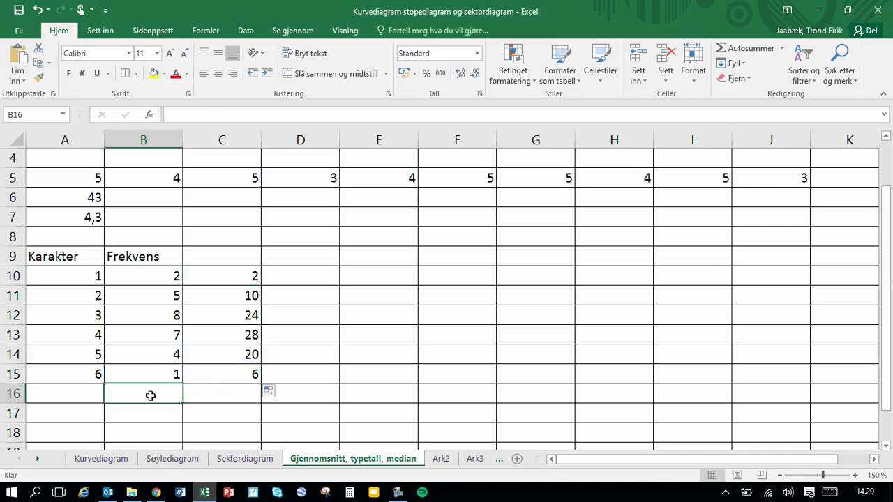
left_click(744, 50)
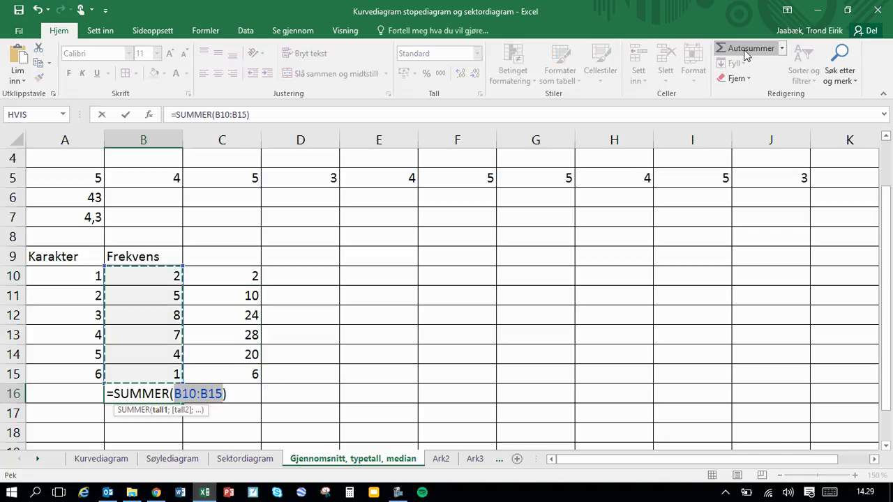
key("Return")
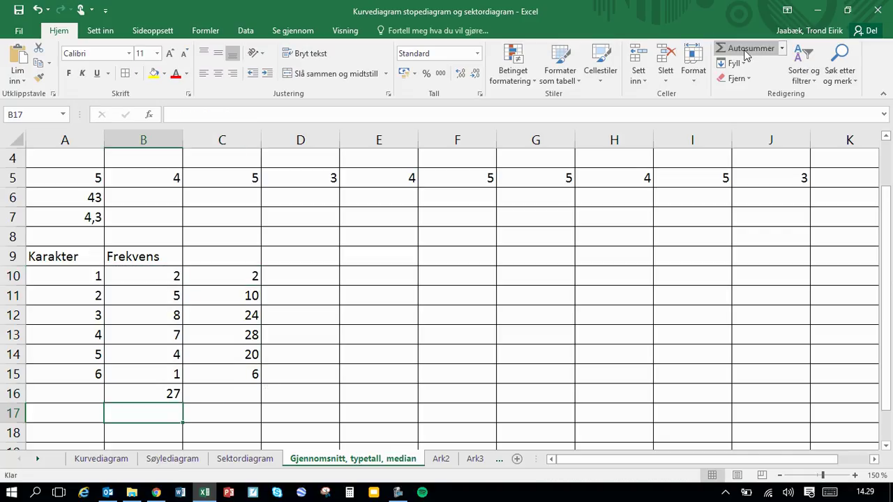
left_click(217, 396)
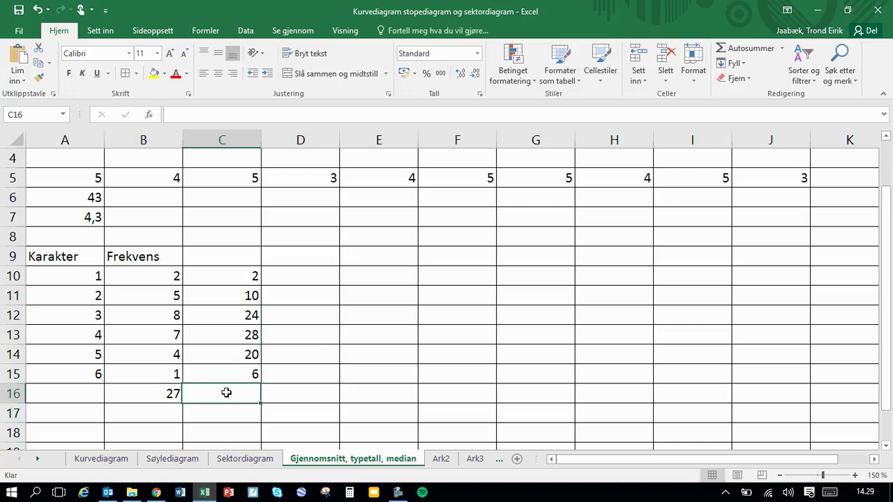
left_click(744, 50)
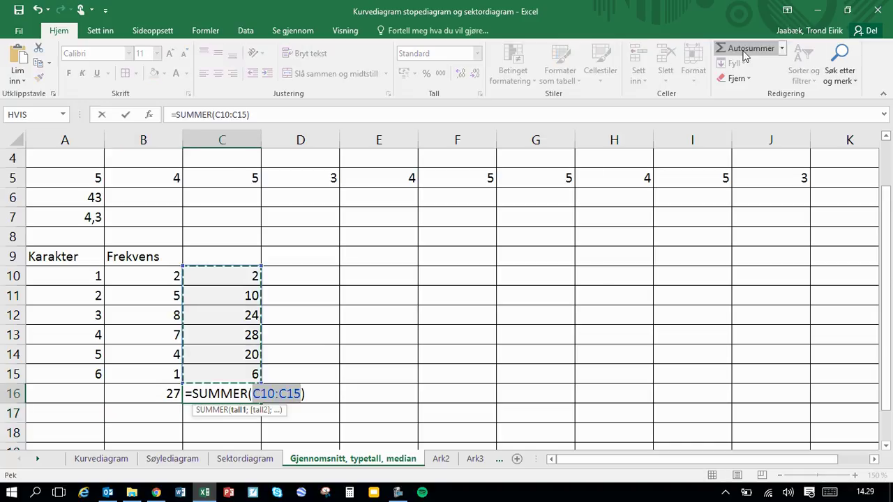
key("Return")
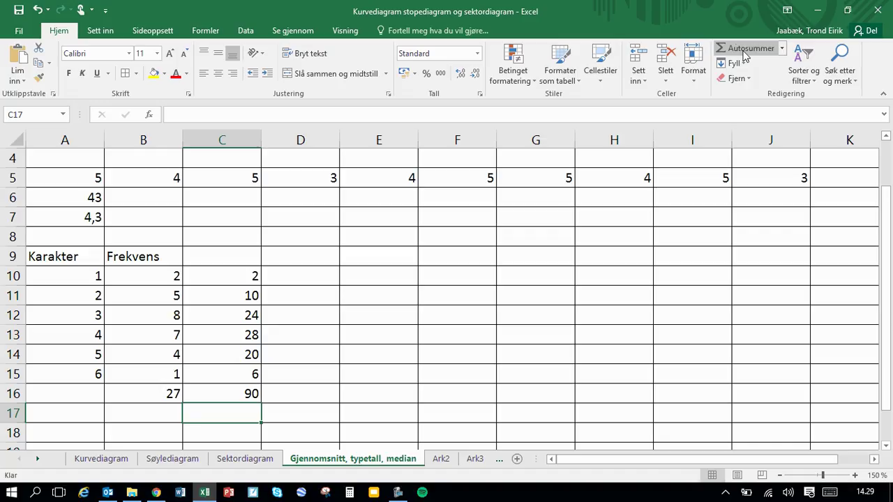
Enter the label Gjennomsnitt: in cell A17 and go to cell C17
left_click(56, 413)
type("Gjen")
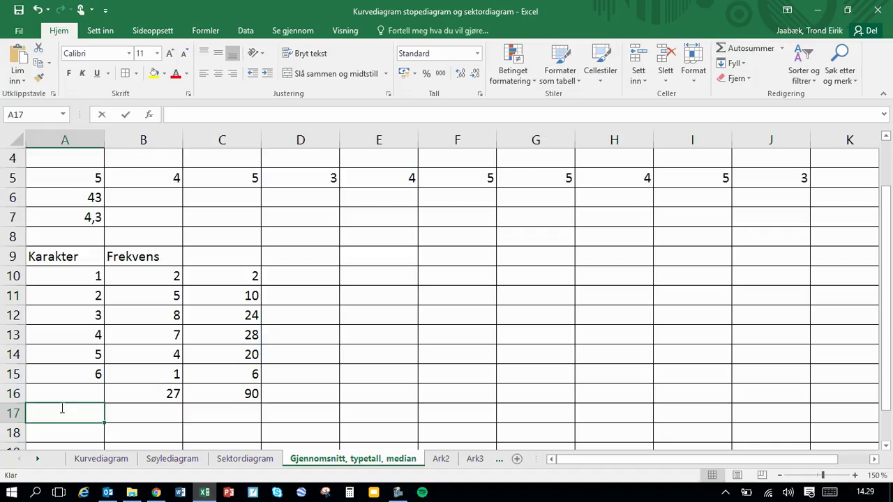
type("nomsnitt")
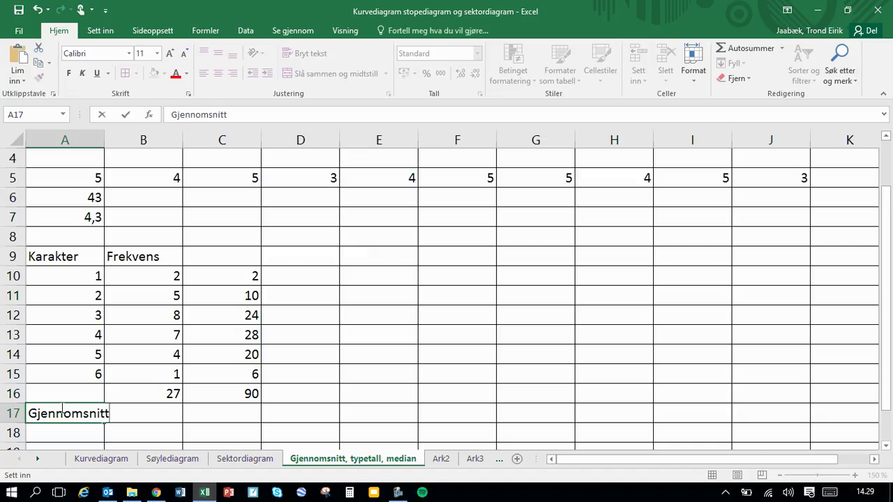
key("Tab")
key("Tab")
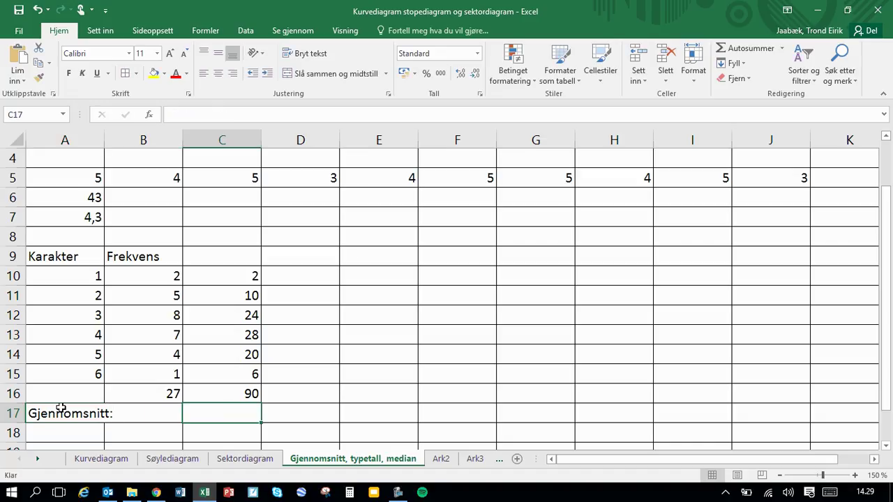
Calculate the average grade in cell C17 with the formula =C16/B16
type("=")
left_click(240, 391)
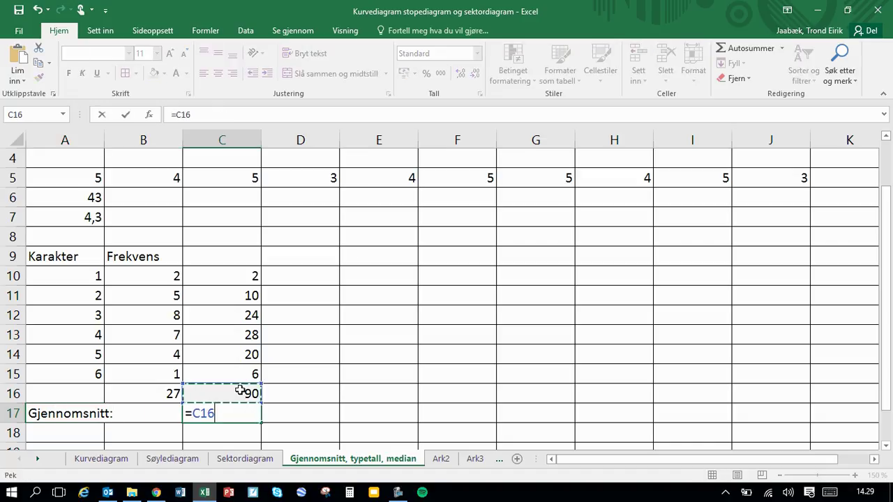
type("/")
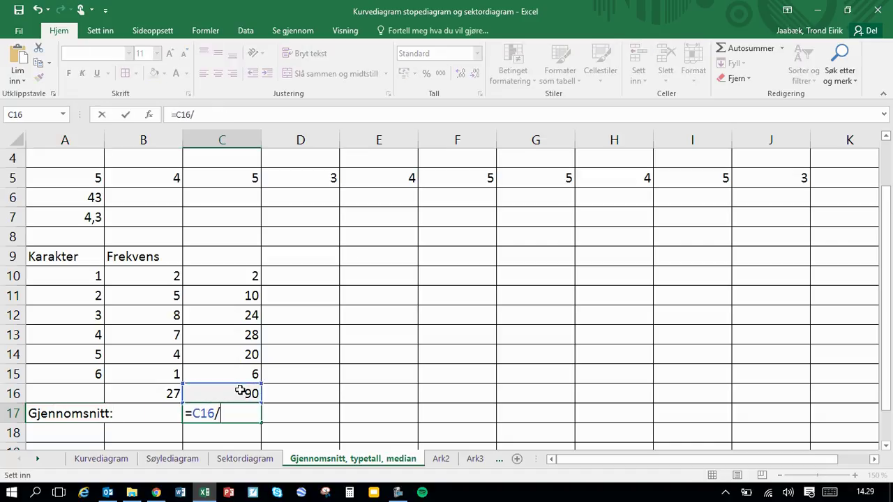
left_click(169, 395)
key("Return")
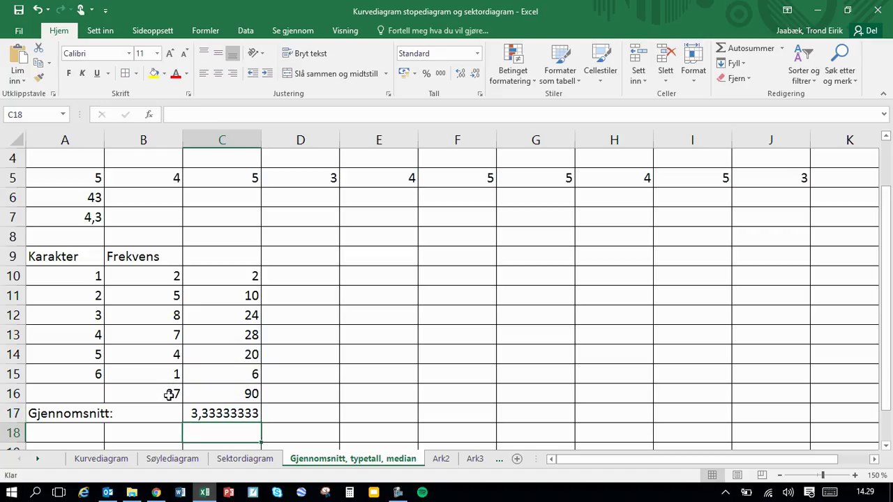
Reduce the average in cell C17 to two decimal places
key("Up")
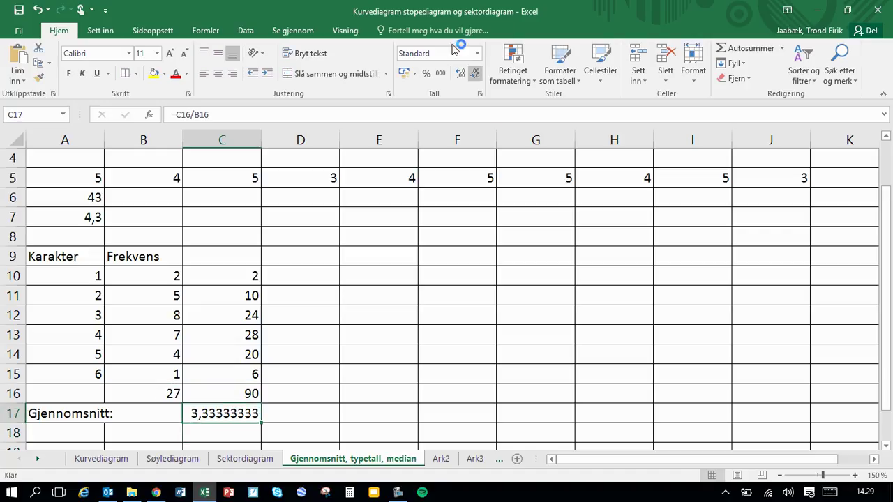
left_click(480, 73)
left_click(480, 73)
left_click(480, 73)
left_click(480, 73)
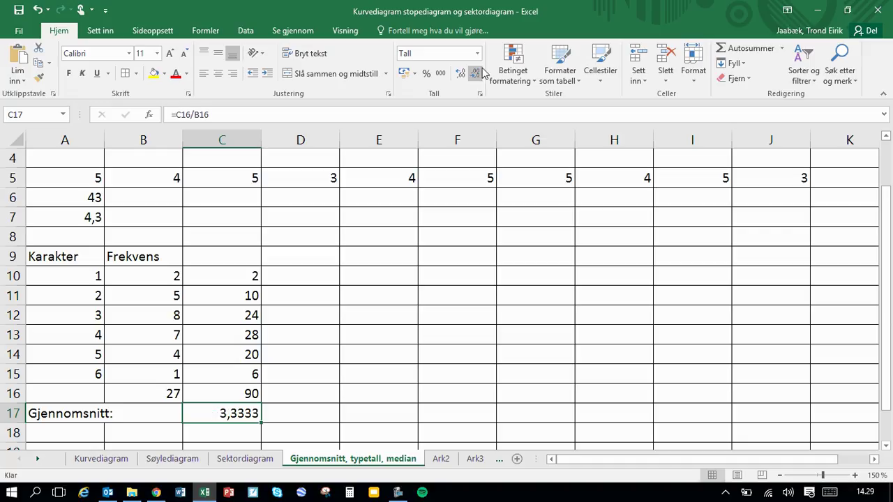
left_click(480, 72)
left_click(480, 73)
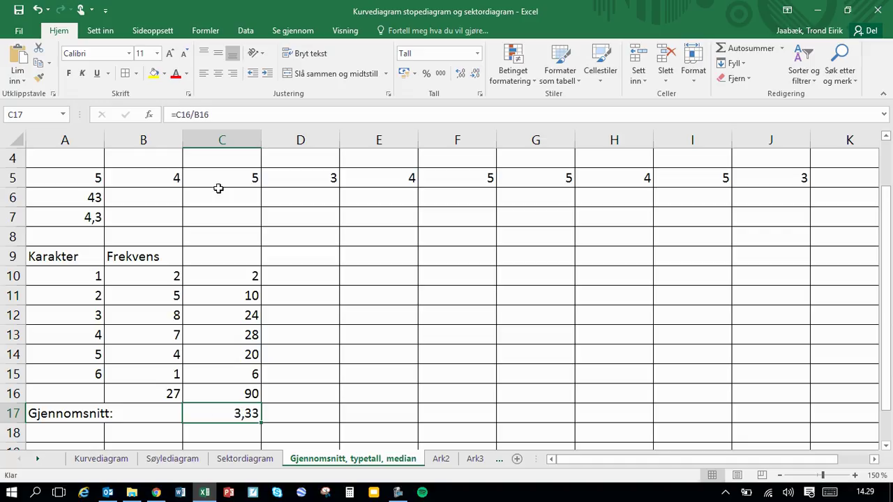
Review the totals row and average, checking which ranges the sum formulas in B16 and C16 cover
left_click_drag(39, 395, 231, 388)
left_click(235, 411)
double_click(169, 391)
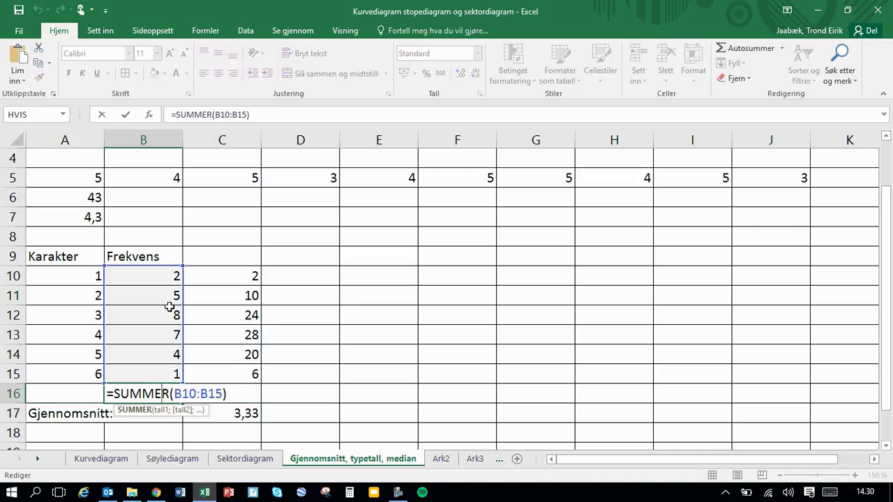
key("Escape")
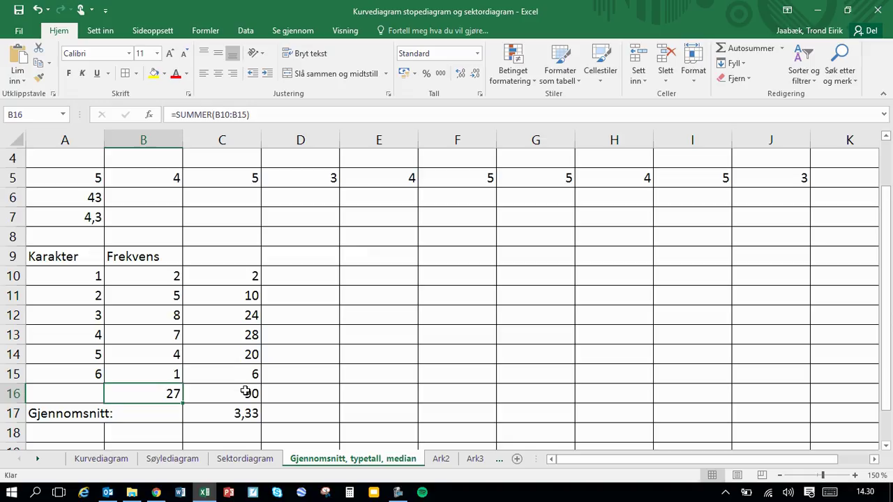
double_click(246, 392)
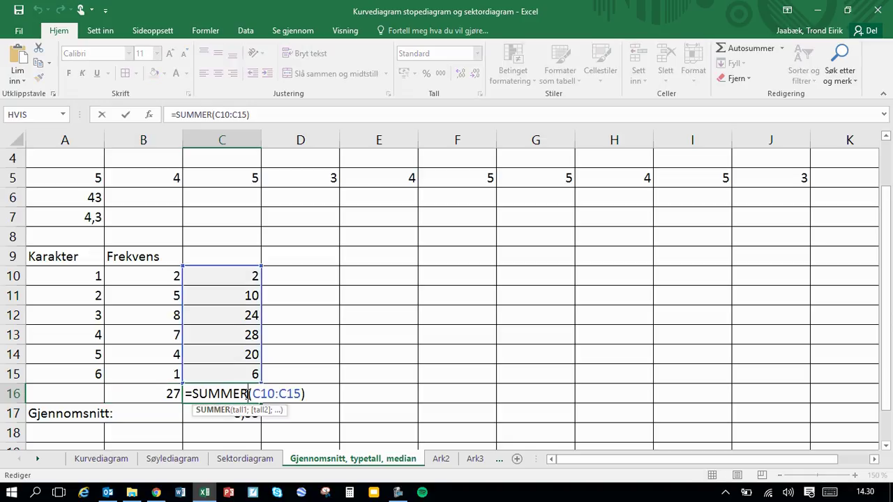
key("Escape")
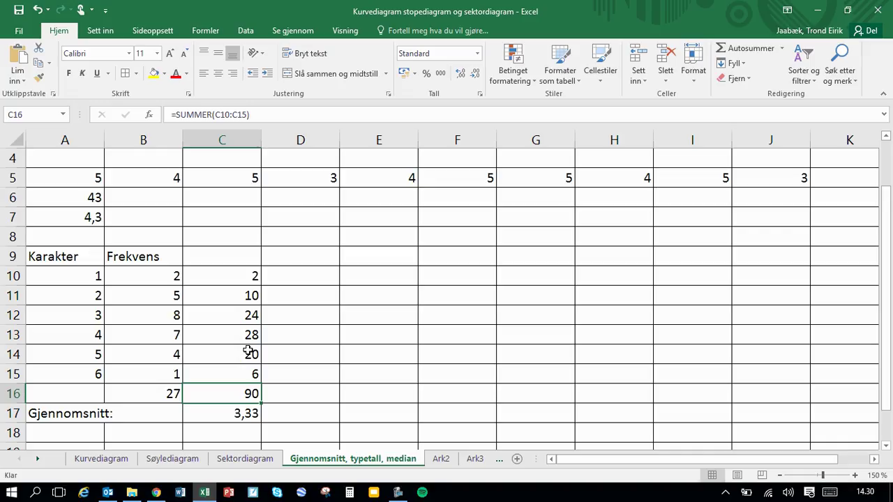
Add top and bottom borders (Øvre og nedre kantlinje) to the totals row cells A16:C16
left_click(87, 393)
left_click_drag(88, 392, 249, 393)
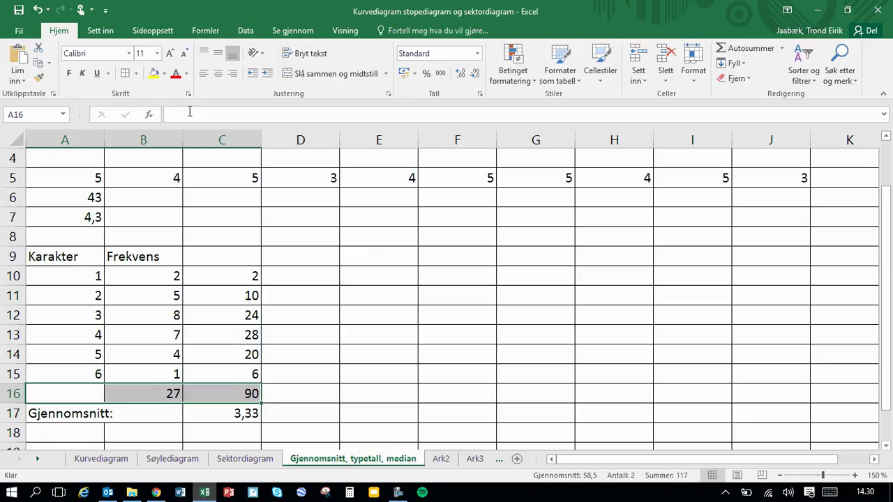
left_click(136, 74)
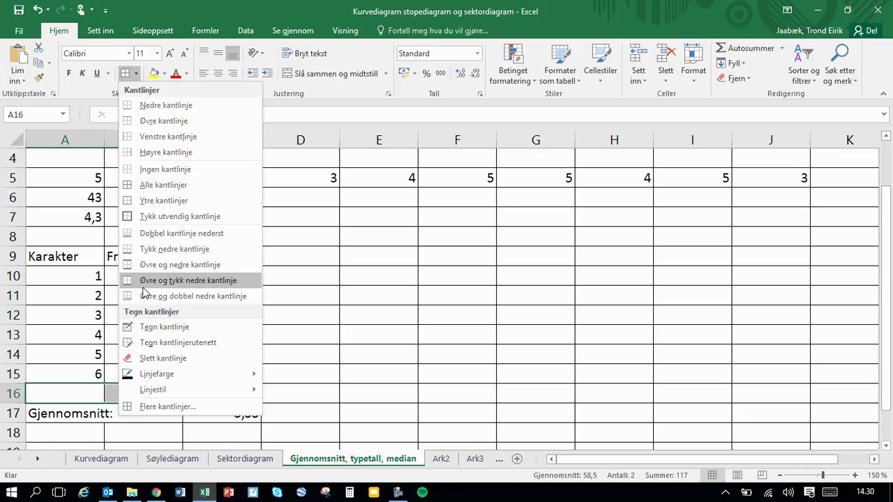
left_click(156, 265)
Inspect the average cell C17 and the formulas behind the frequency total in B16 and the product total in C16
left_click(238, 413)
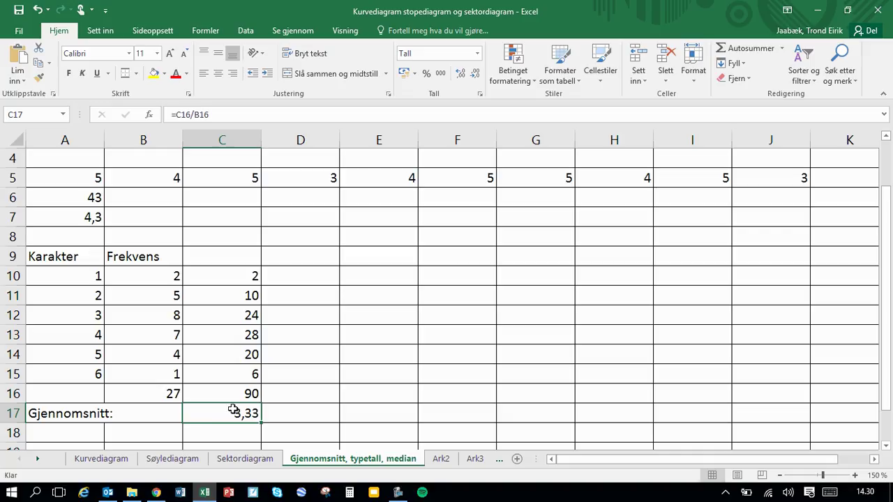
double_click(173, 393)
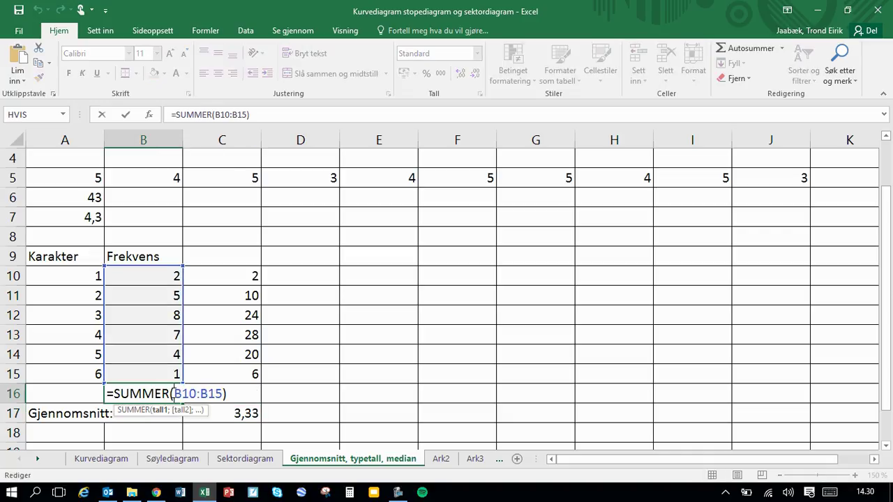
key("Escape")
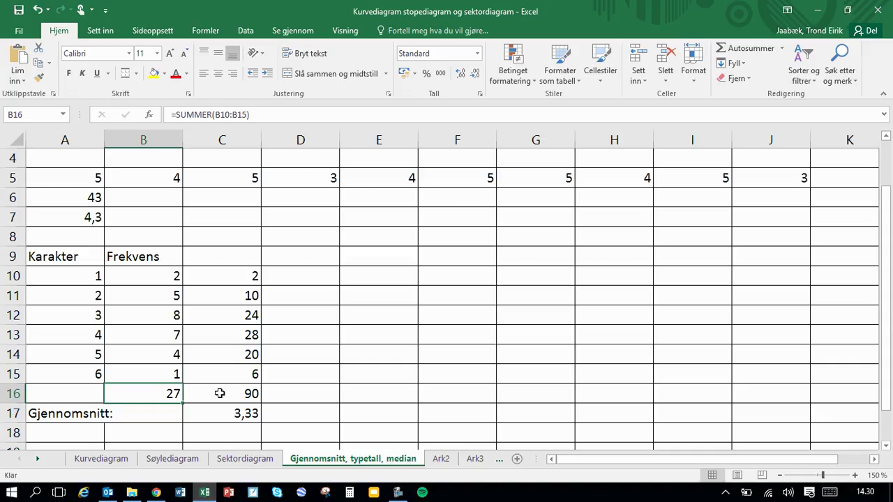
double_click(248, 394)
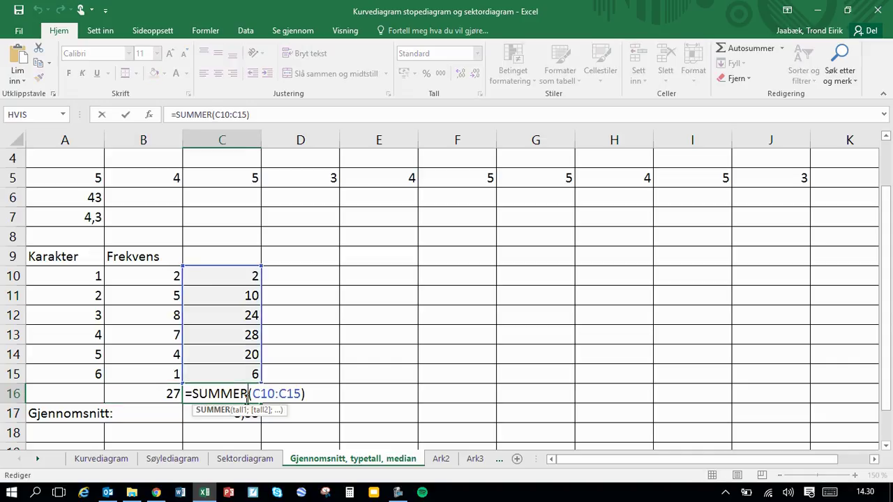
key("Escape")
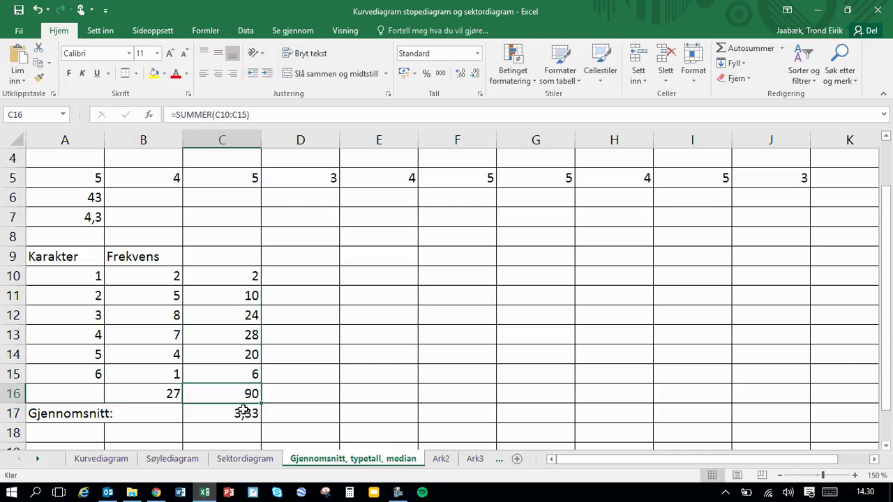
Re-enter the average in cell C17 by dividing the product total by the frequency total with =C16/B16
double_click(246, 413)
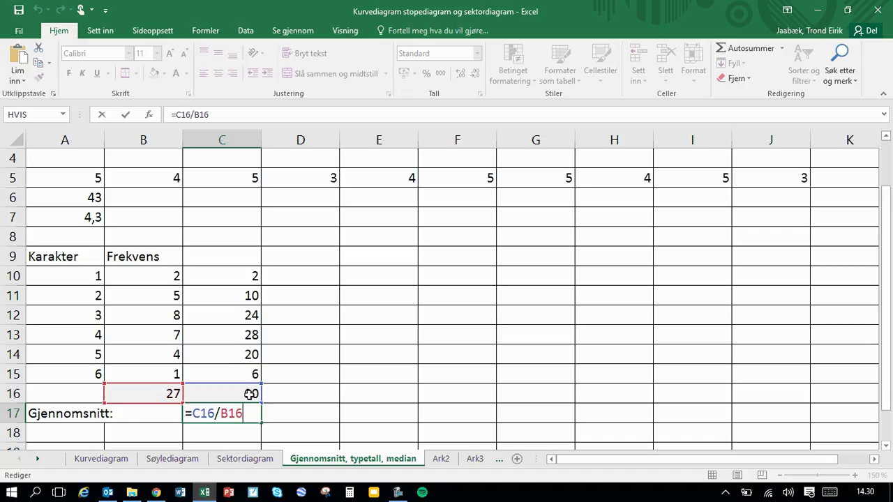
key("BackSpace")
key("BackSpace")
key("BackSpace")
key("BackSpace")
key("BackSpace")
key("BackSpace")
key("BackSpace")
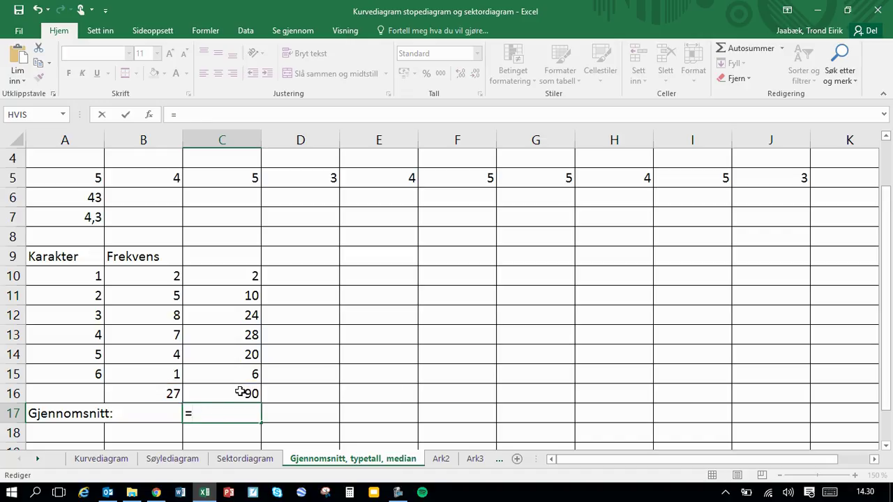
left_click(239, 392)
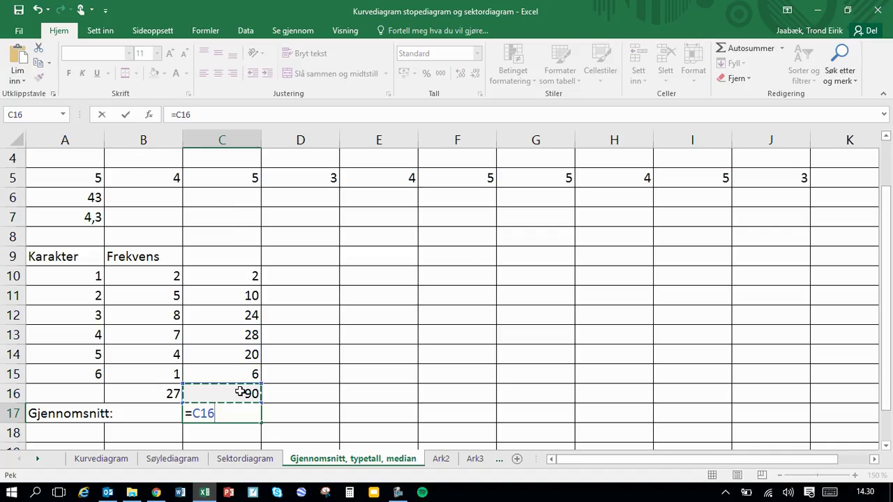
type("/")
left_click(168, 394)
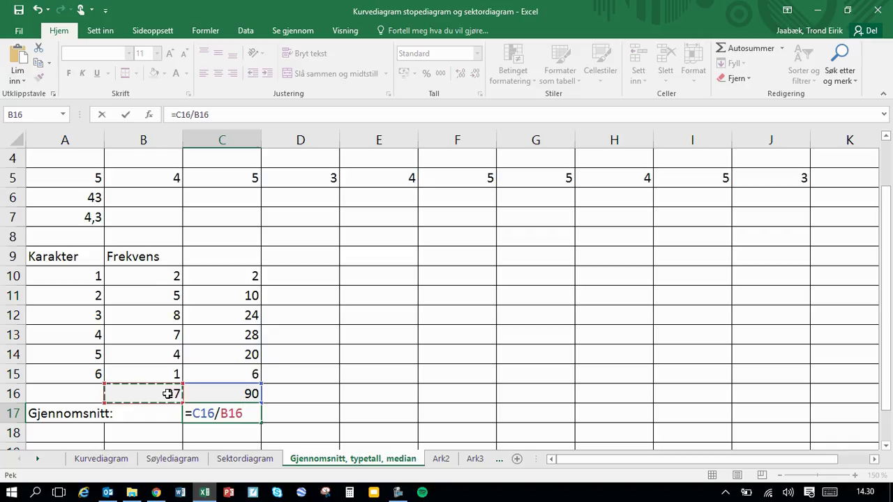
key("Return")
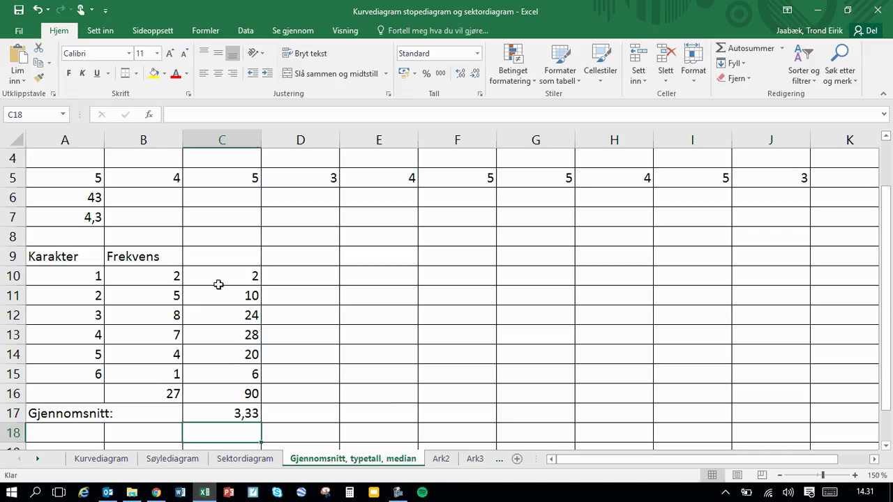
Re-enter the formula =A10*B10 in cell C10 to multiply the first grade by its frequency
double_click(239, 273)
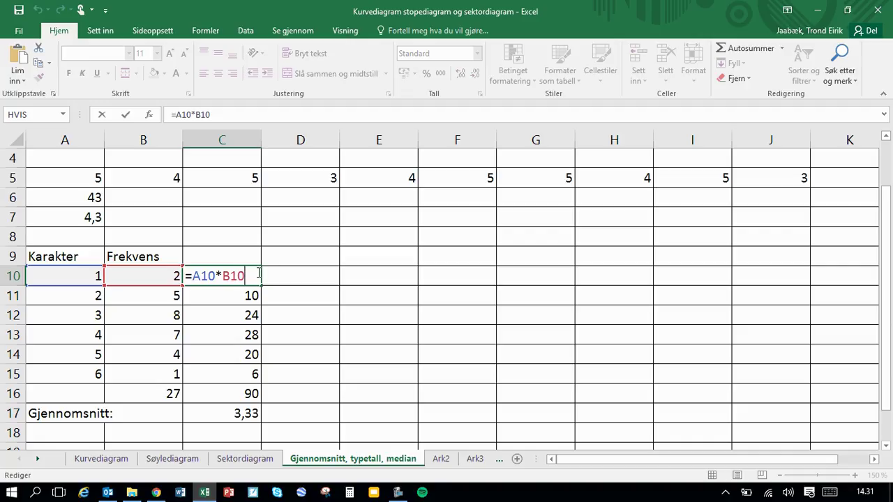
key("BackSpace")
key("BackSpace")
key("BackSpace")
key("BackSpace")
key("BackSpace")
key("BackSpace")
key("BackSpace")
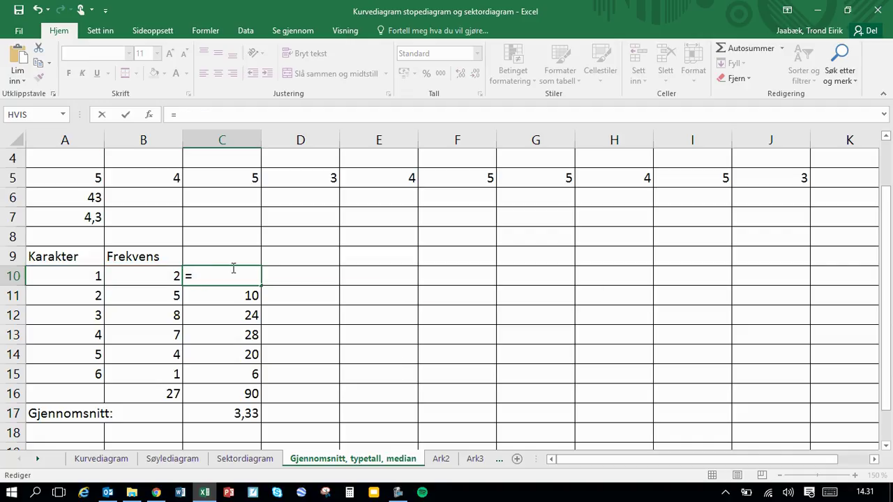
left_click(91, 277)
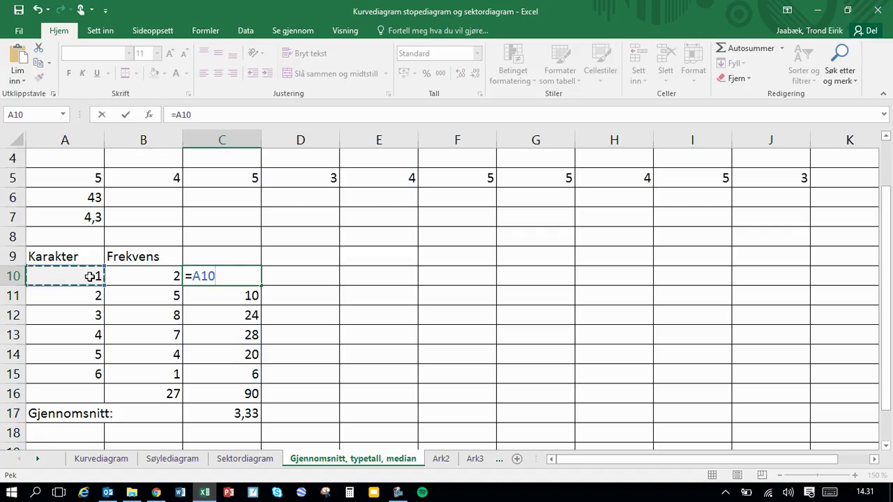
type("*")
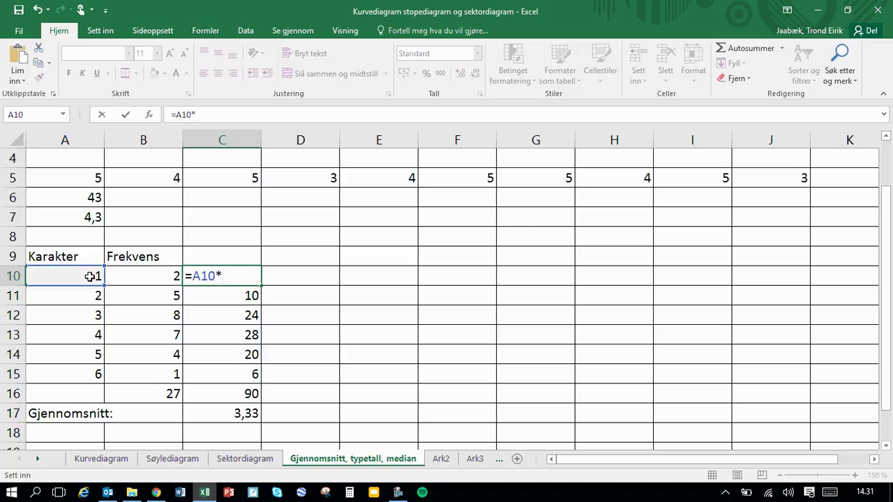
left_click(161, 277)
key("Return")
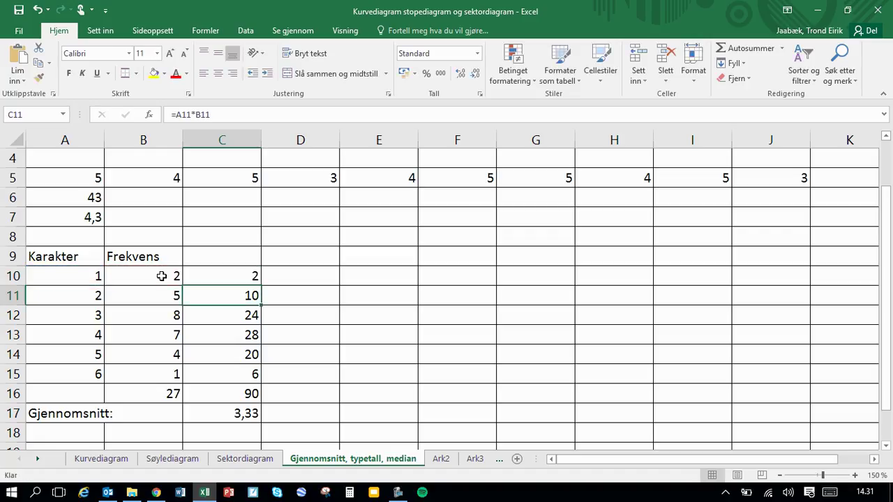
Fill the product formula from cell C10 down through C15
left_click(225, 276)
left_click_drag(259, 284, 256, 391)
left_click_drag(262, 383, 262, 383)
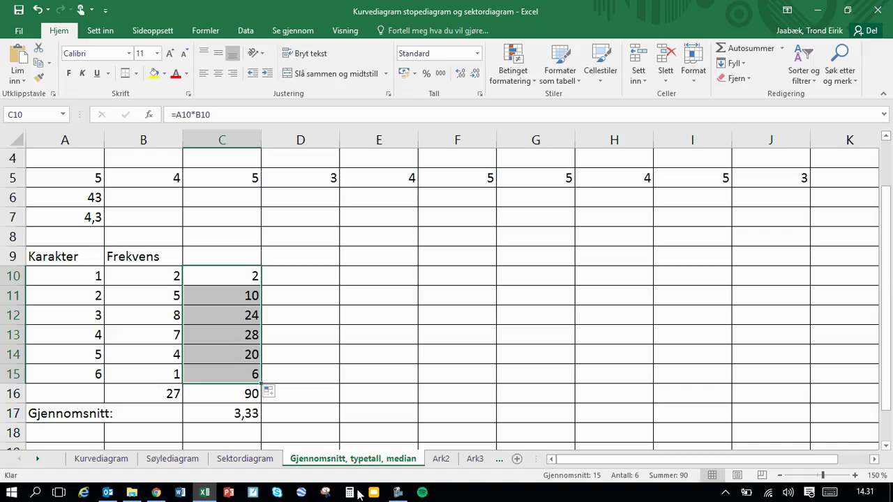
left_click(397, 493)
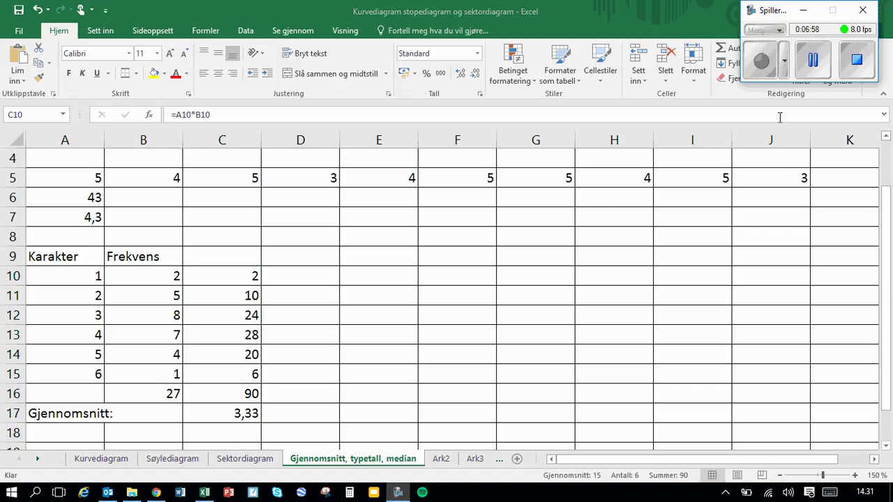
left_click(813, 60)
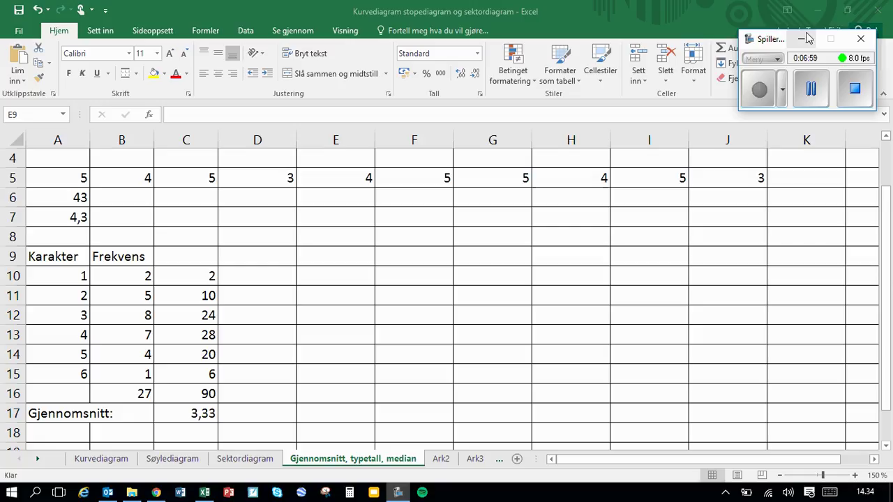
left_click(806, 35)
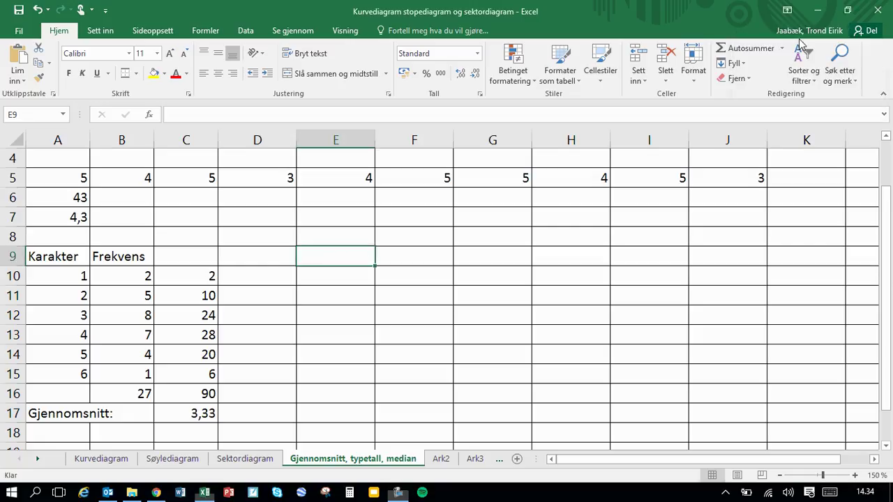
Enter the label Typetall in cell E8 and the value 3 in cell E17
left_click(334, 232)
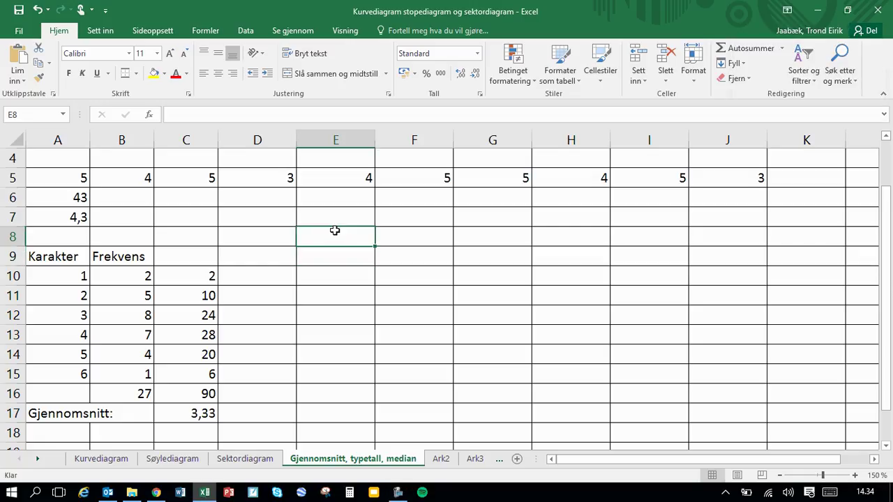
type("Typetall")
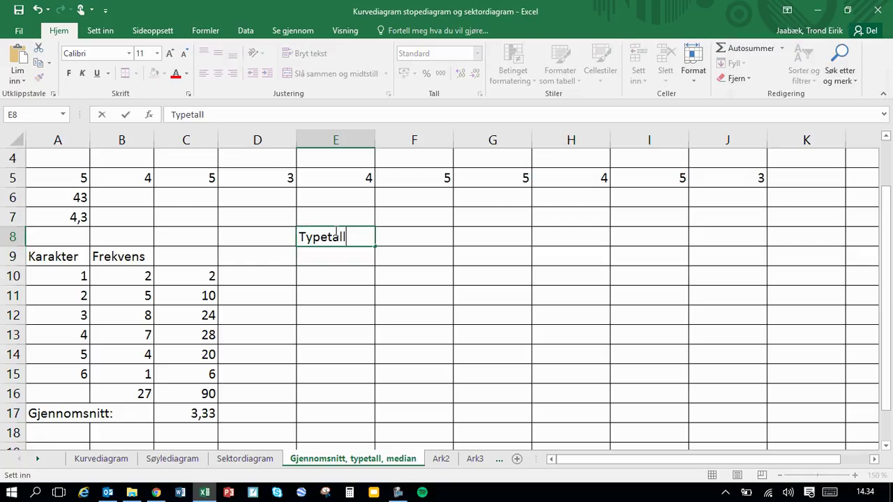
key("Return")
key("Return")
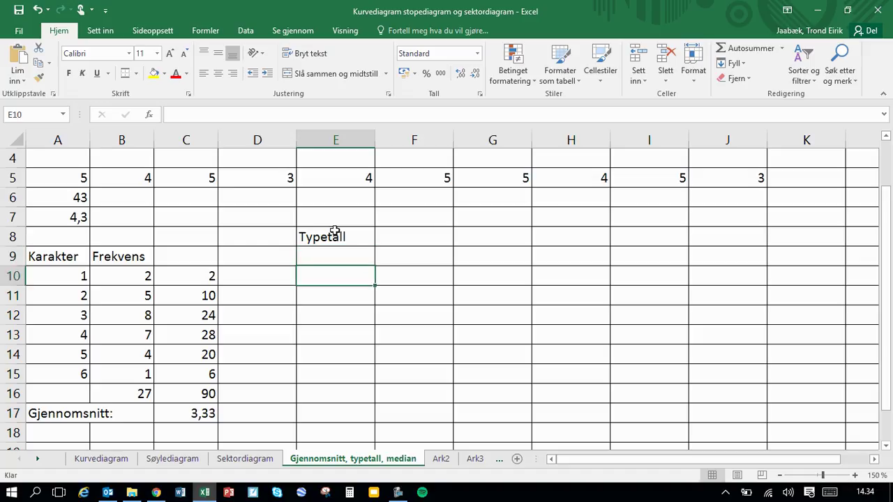
left_click(334, 418)
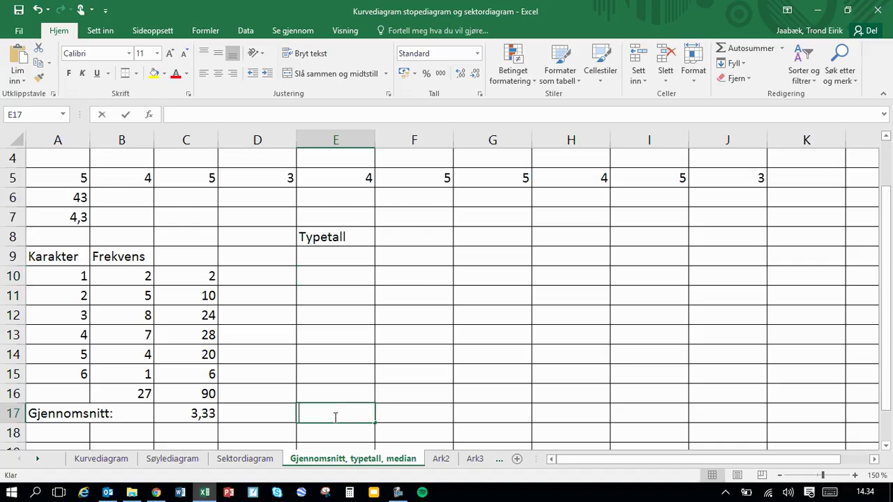
type("3")
left_click(519, 230)
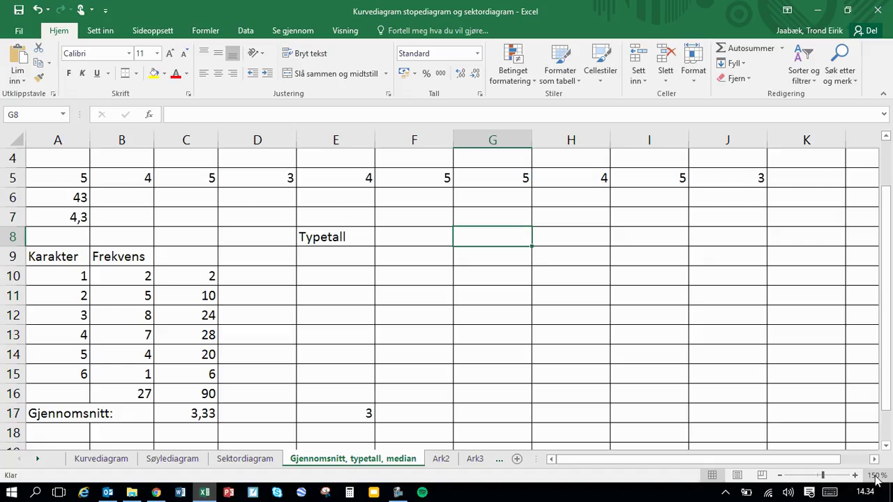
Examine the frequency table at 170% zoom to see which grade in column A has the highest frequency in column B
left_click(855, 475)
left_click(855, 475)
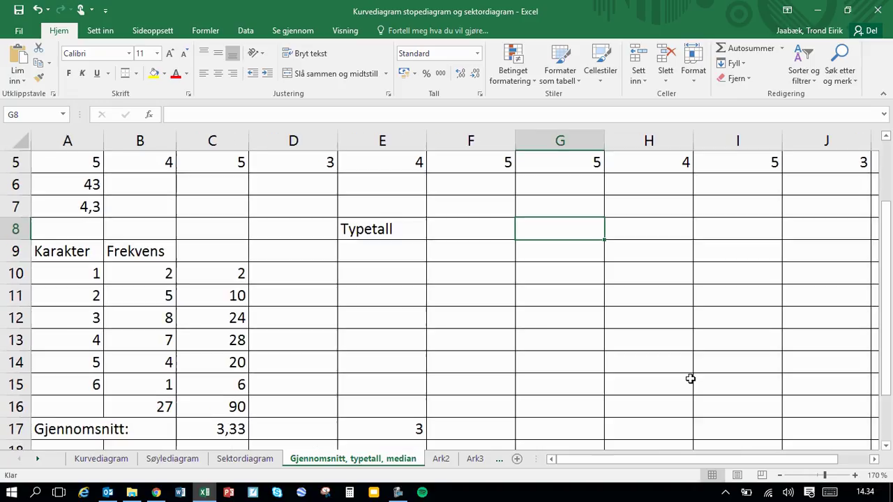
scroll(691, 379, "down", 1)
scroll(691, 379, "down", 1)
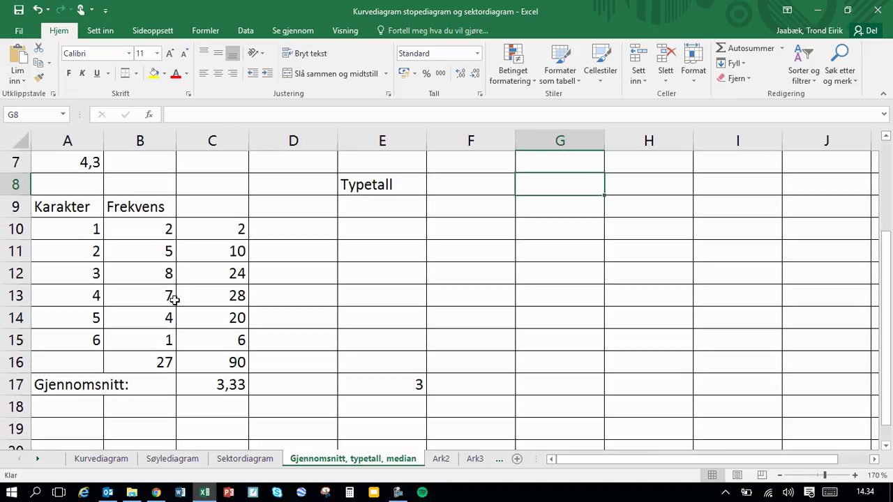
left_click(158, 273)
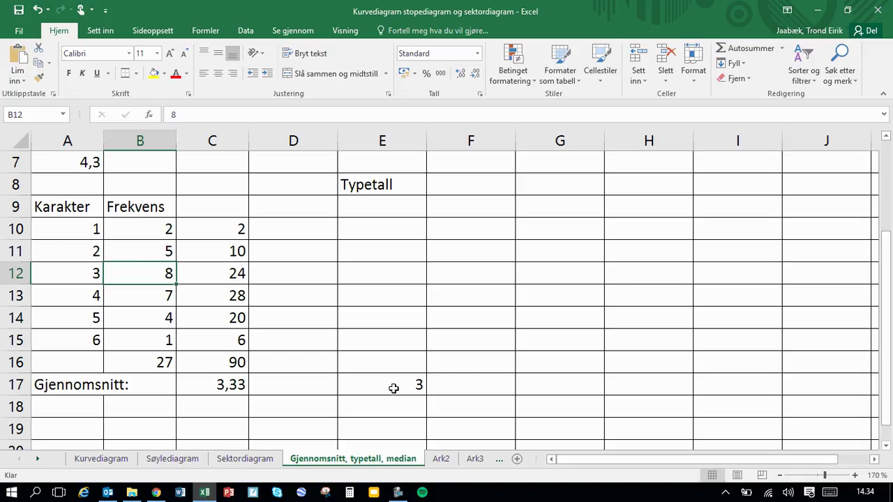
left_click(82, 273)
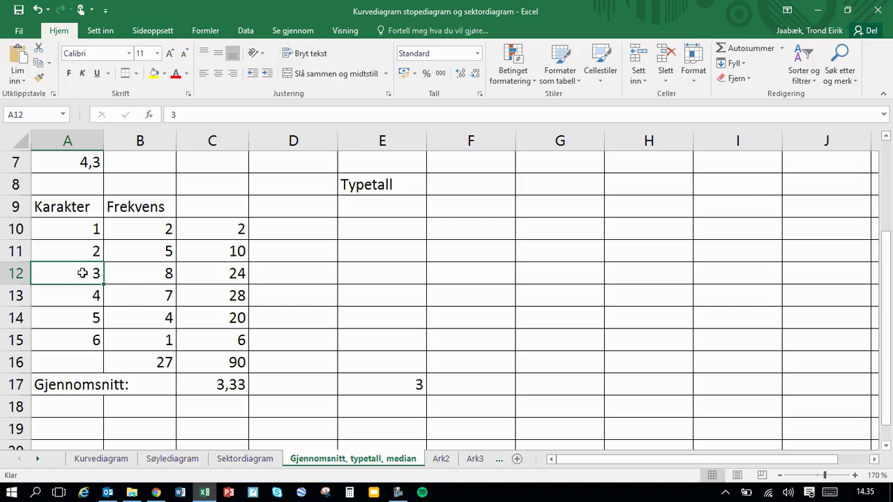
left_click(370, 206)
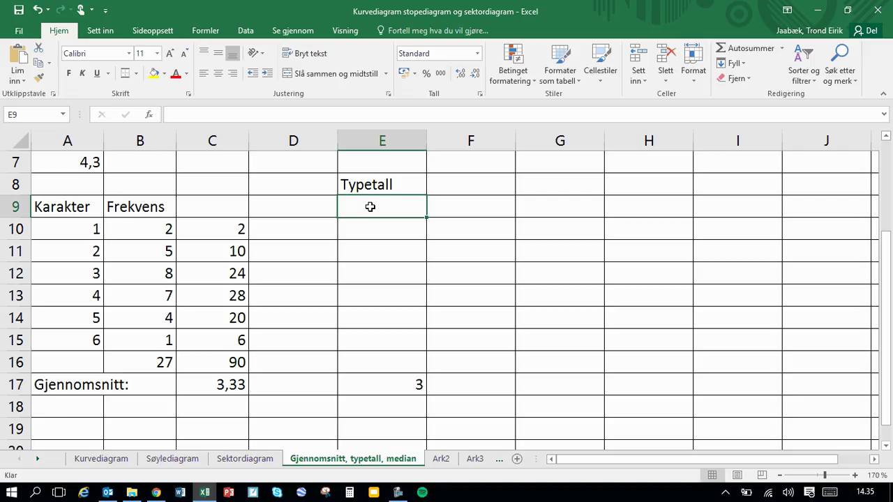
left_click(166, 269)
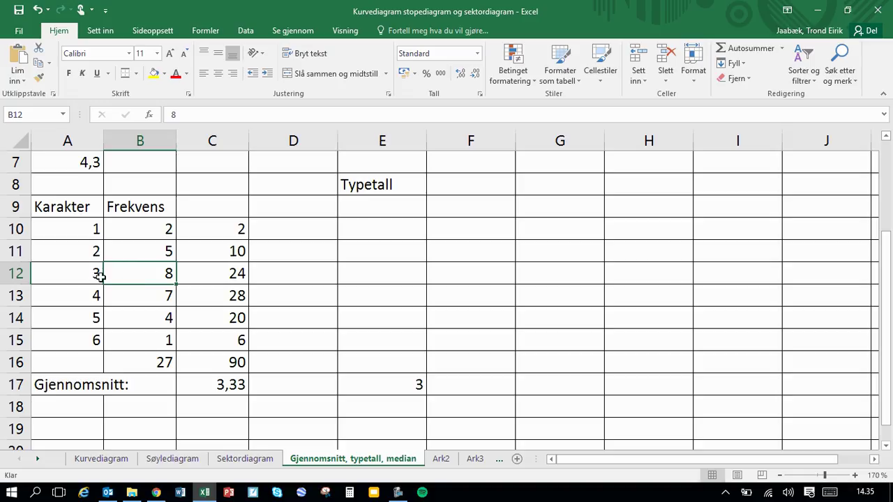
Enter the explanation "Den det er flest av." in cell E9 under the Typetall heading
left_click(371, 209)
type("De")
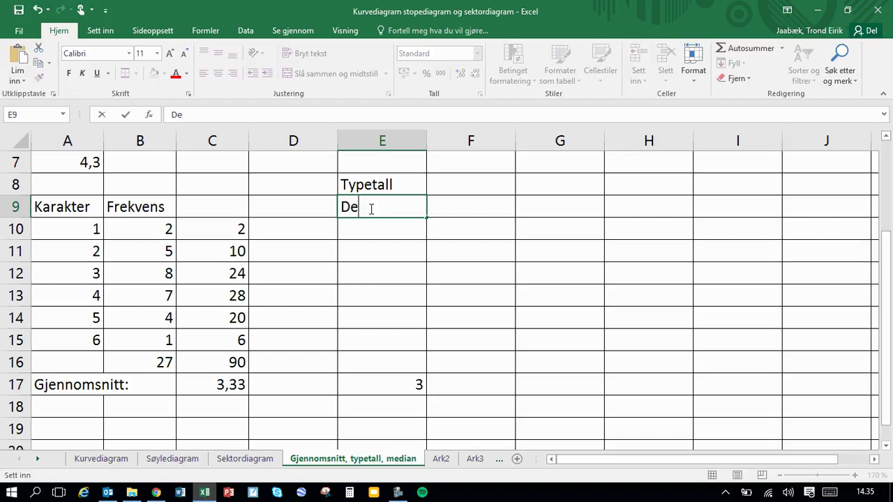
type("n med flest")
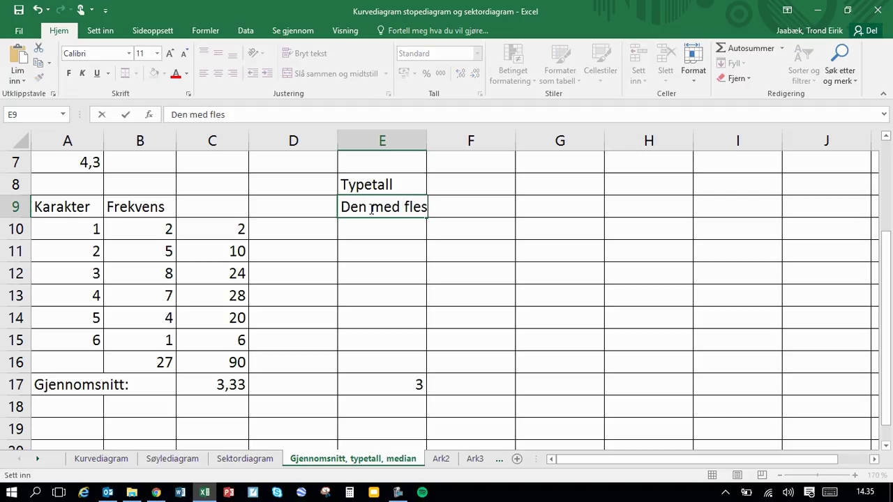
key("BackSpace")
key("BackSpace")
key("BackSpace")
key("BackSpace")
key("BackSpace")
key("BackSpace")
key("BackSpace")
key("BackSpace")
key("BackSpace")
type("det er ")
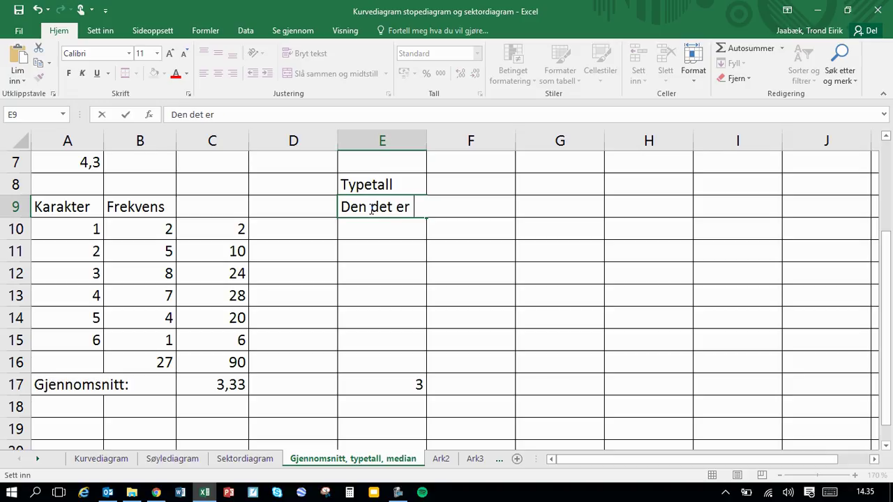
type("flest av")
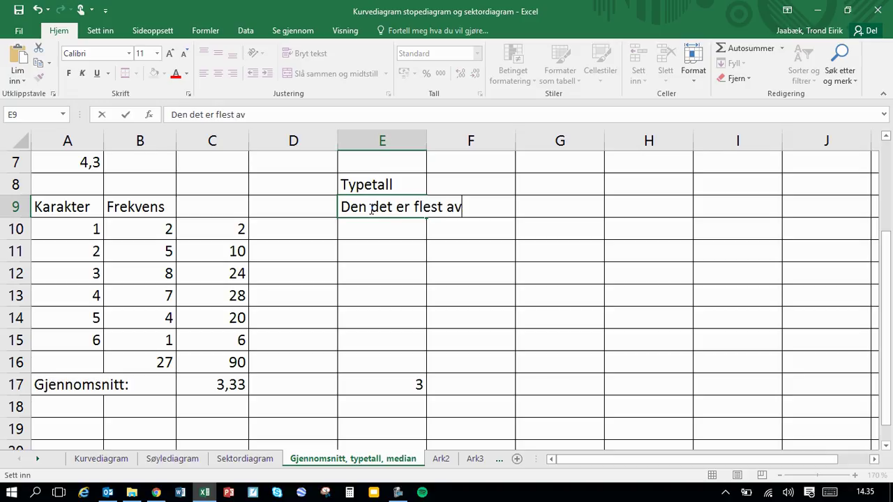
type(".")
key("Return")
Enter the second explanation "Den verdien med høyest søyle!" in cell E10
type("Den ")
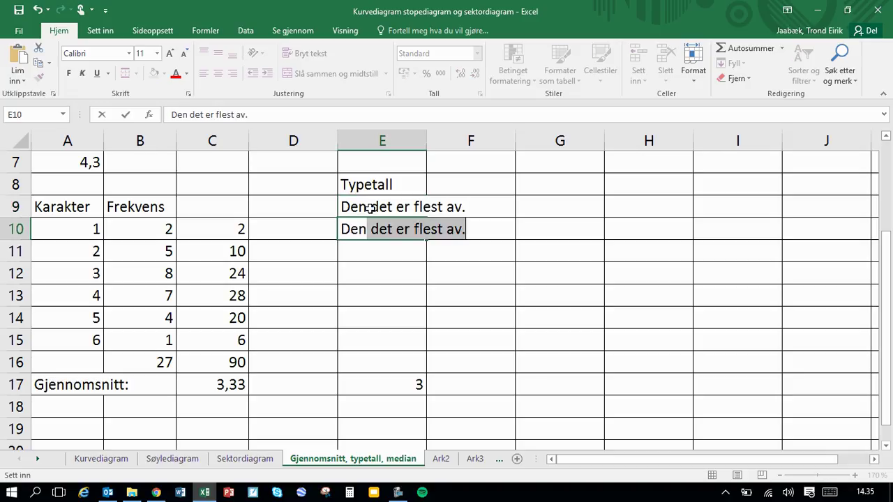
type("verdien med ")
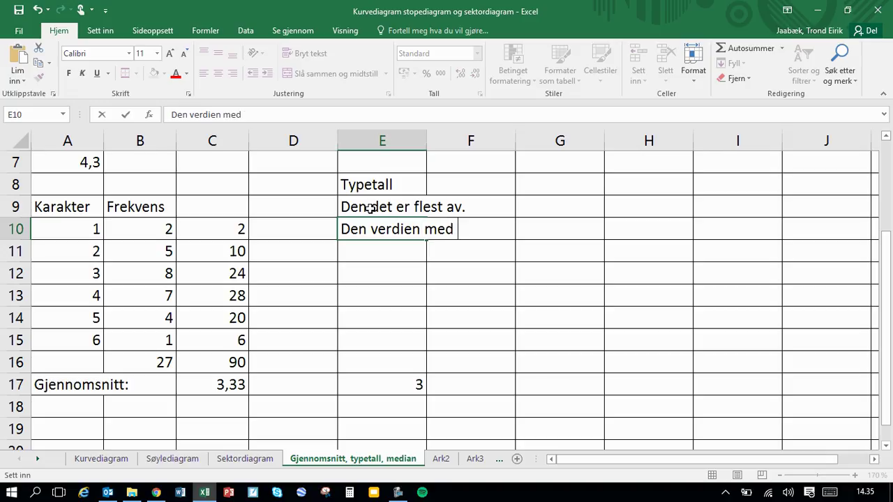
type("høyest søyle!")
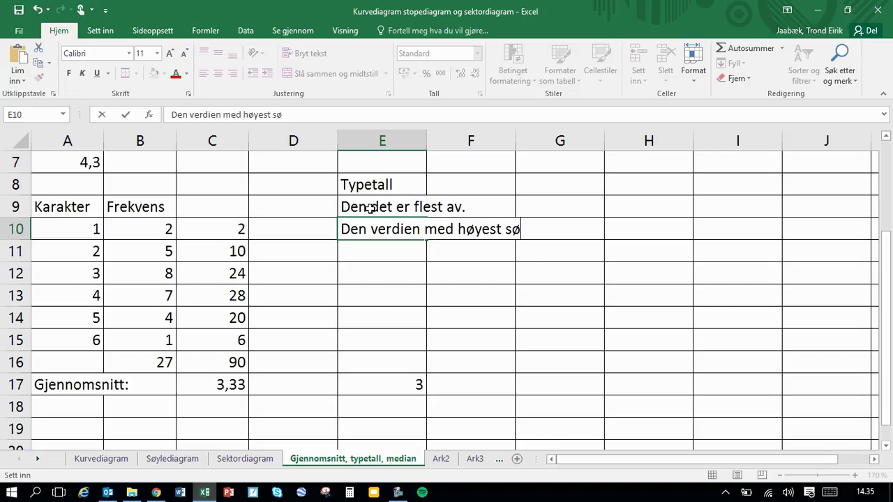
left_click(370, 208)
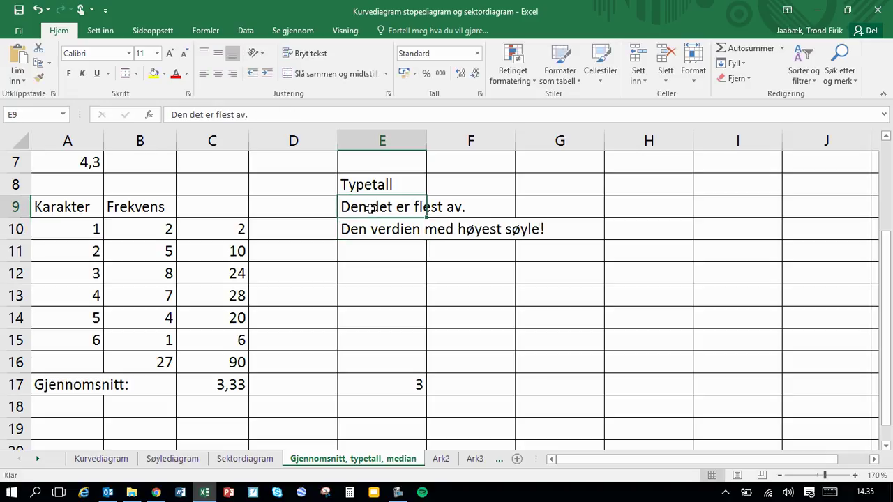
key("Down")
key("Down")
key("Down")
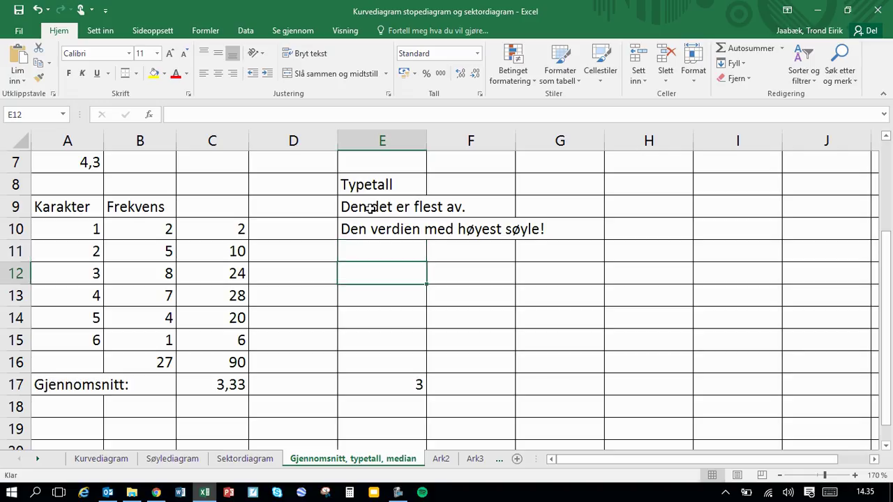
key("Up")
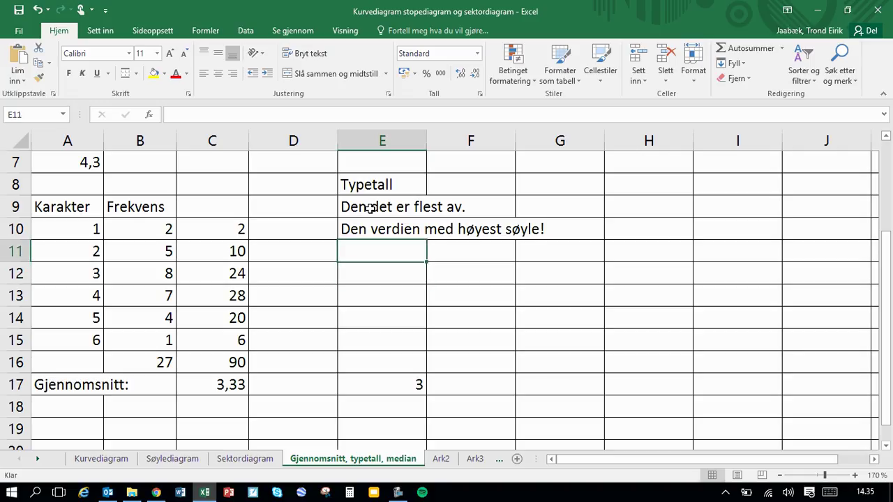
Enter the heading Median in cell H8 and the explanation "Det midterste tallet!" in cell H9
left_click(636, 193)
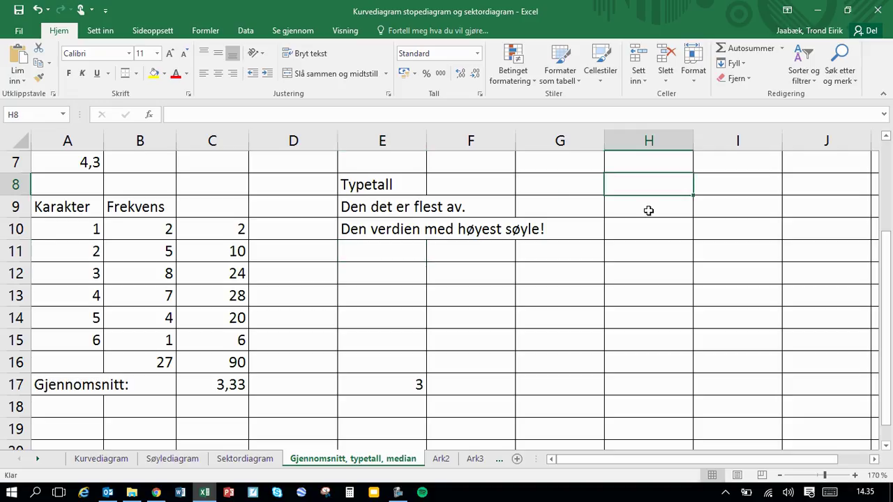
type("Median")
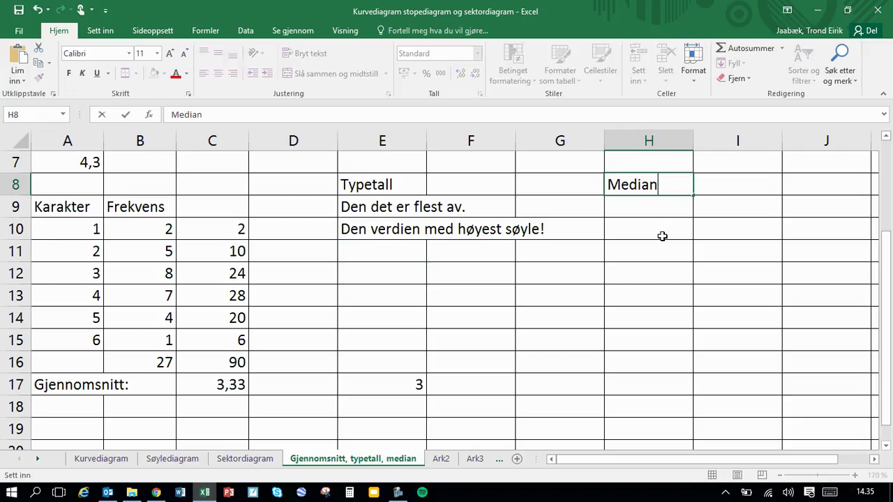
key("Return")
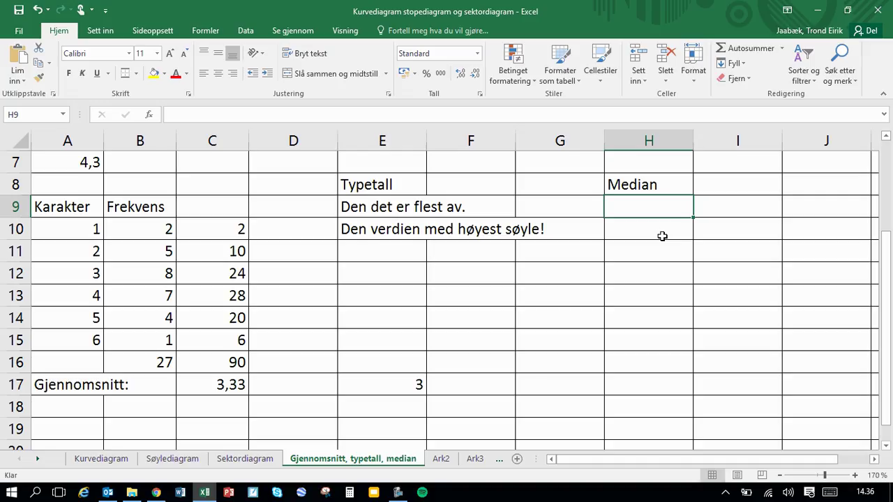
type("Det ")
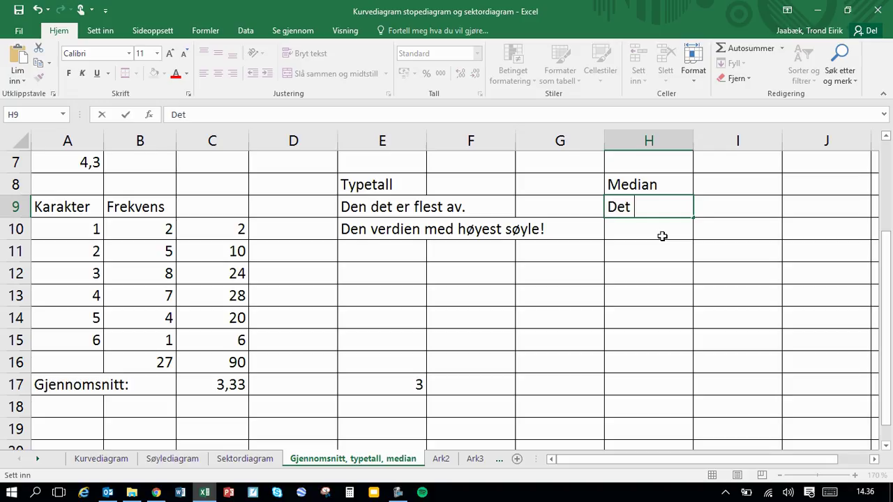
type("middte")
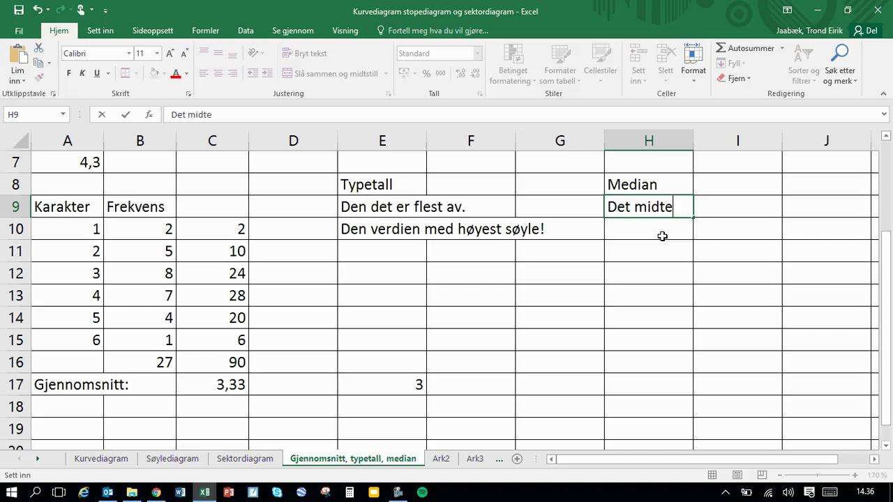
type("rste tallet!")
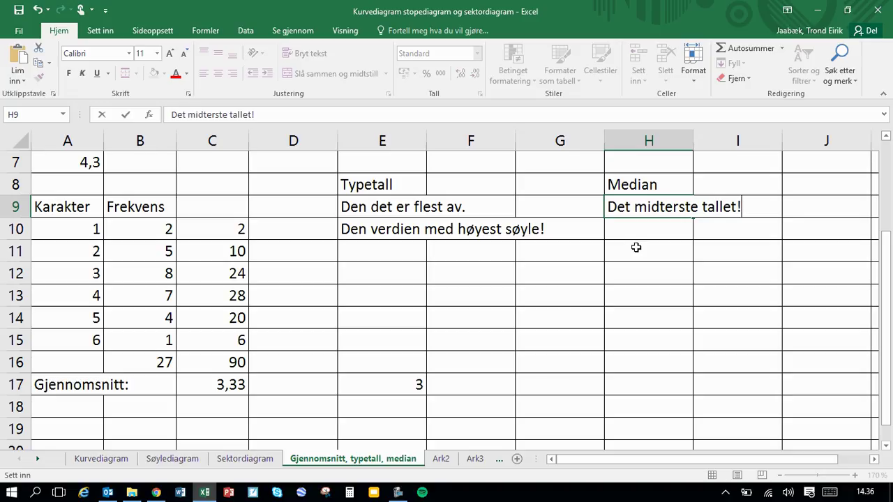
Write out the individual grades from 1 to 6 in ascending order, separated by commas, in cell H11
left_click(635, 251)
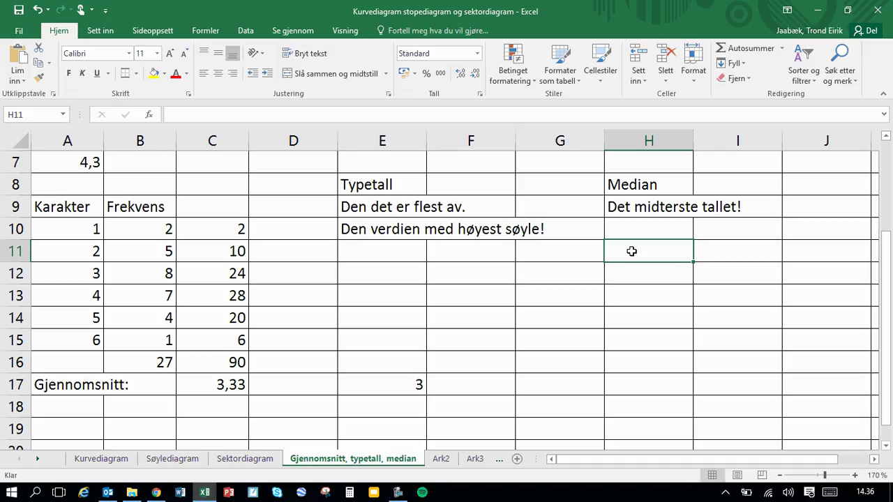
type("1,1,")
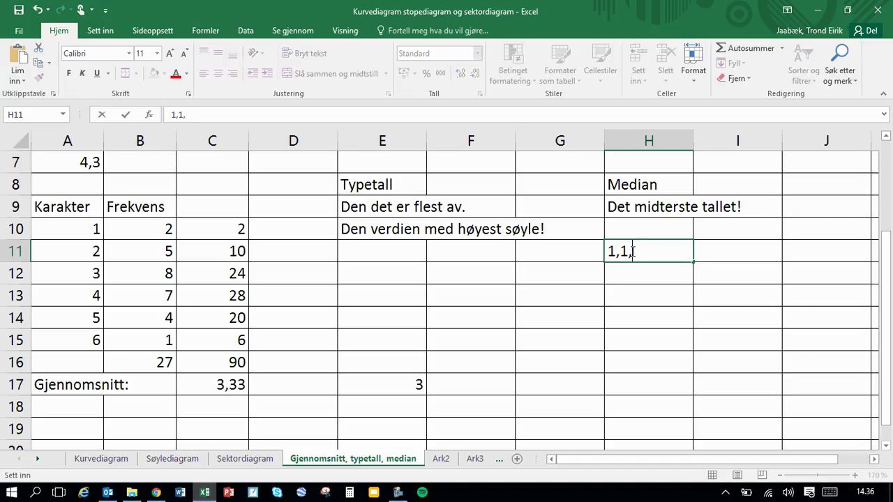
type("2,2,2,2,")
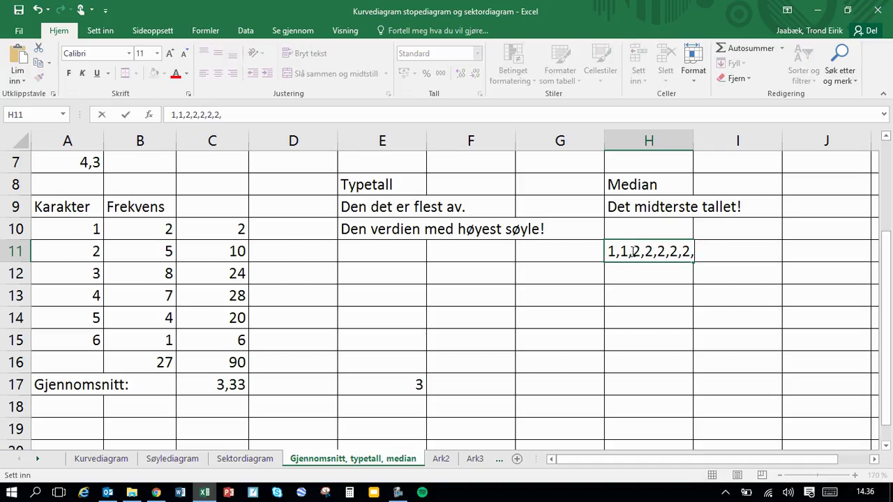
type("2,3,3,3,3,3,3")
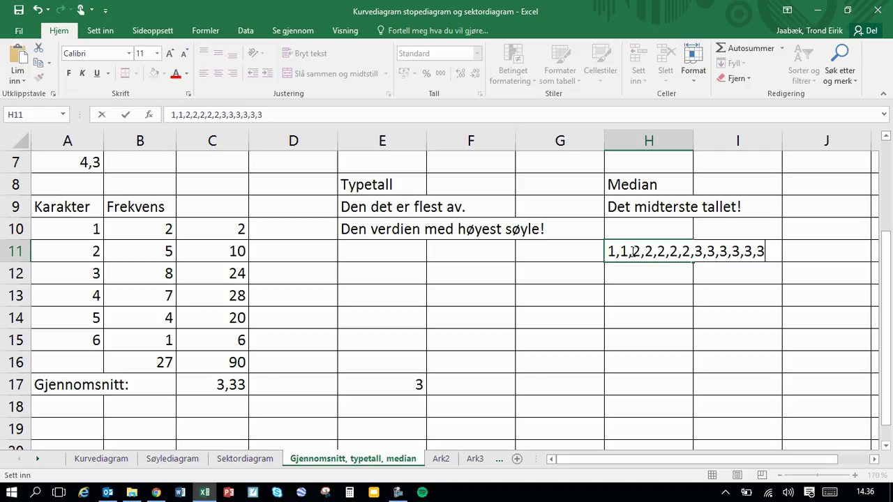
type("3")
key("BackSpace")
type(",3")
type("4,4,4,4")
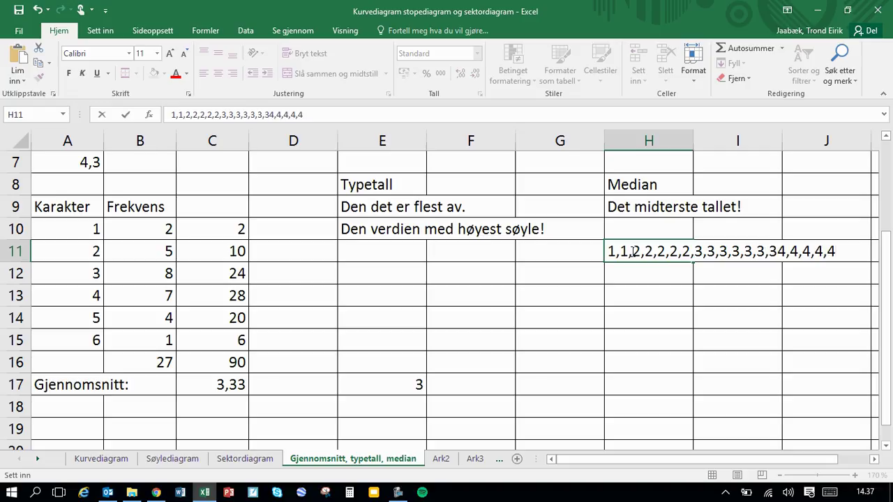
type(",45,5,5,6")
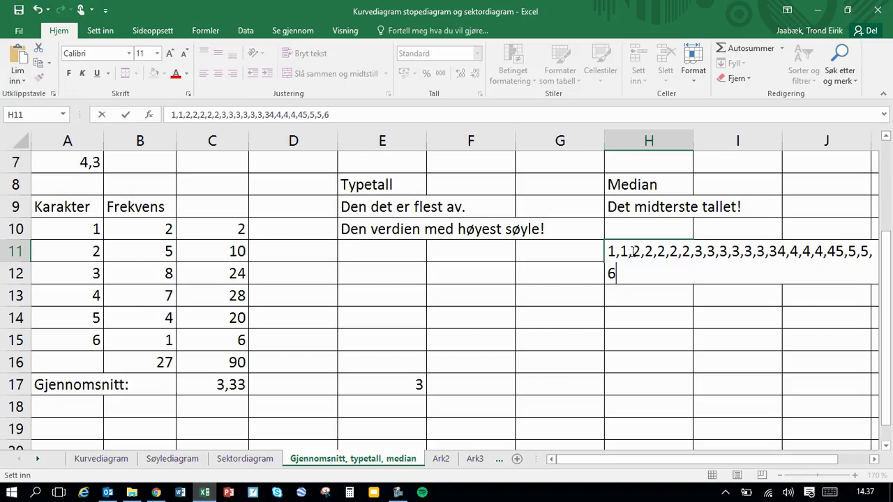
Mark a 3 near the middle of the grade list in H11, then clear the cell
left_click(612, 251)
left_click(757, 251)
left_click_drag(758, 251, 765, 253)
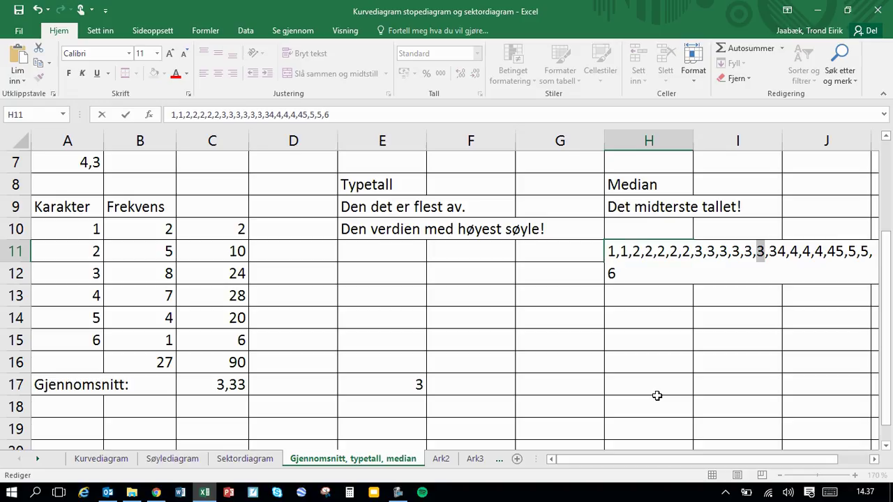
key("Return")
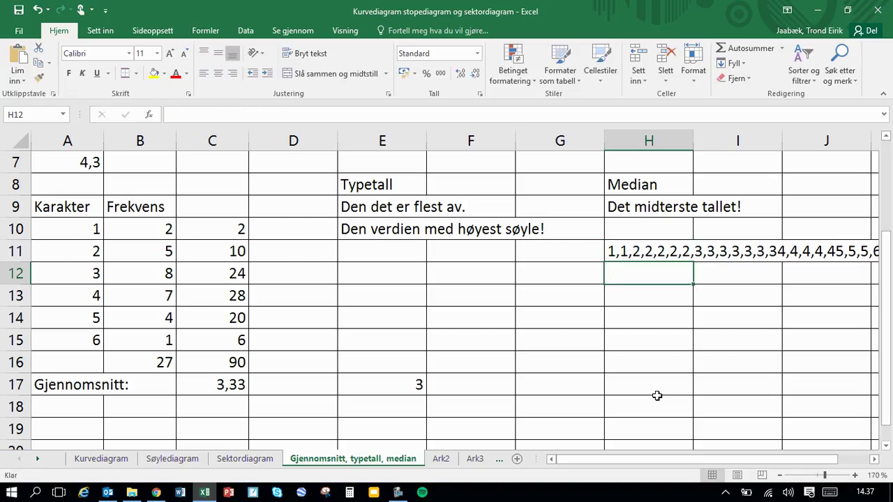
left_click(631, 252)
key("Delete")
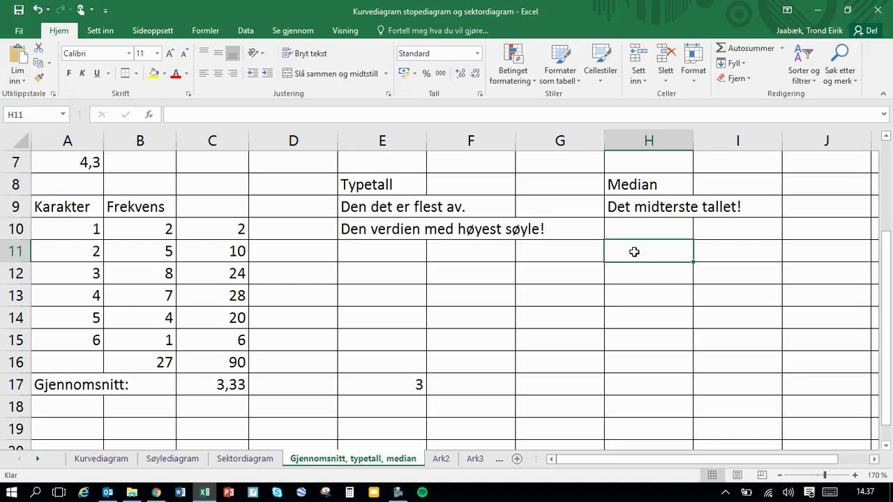
Copy the Karakter and Frekvens table from A9:B15 to the Median section starting at cell H11
left_click_drag(59, 206, 146, 333)
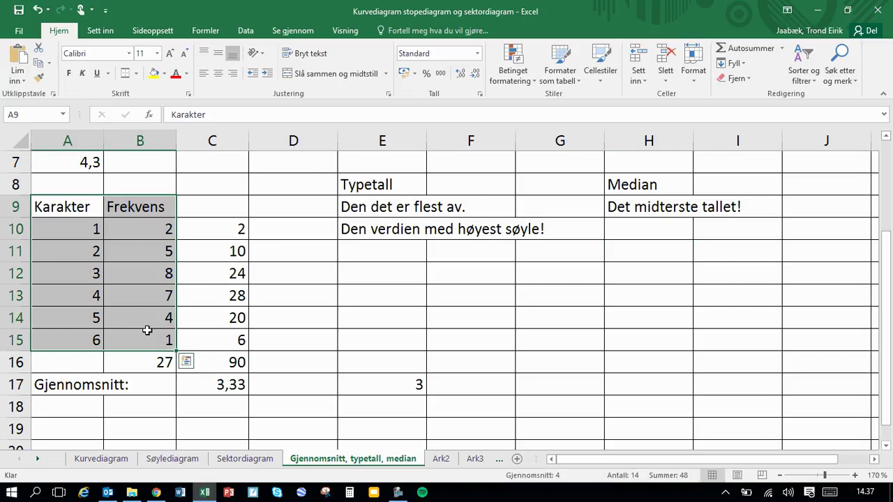
key("ctrl+c")
left_click(627, 250)
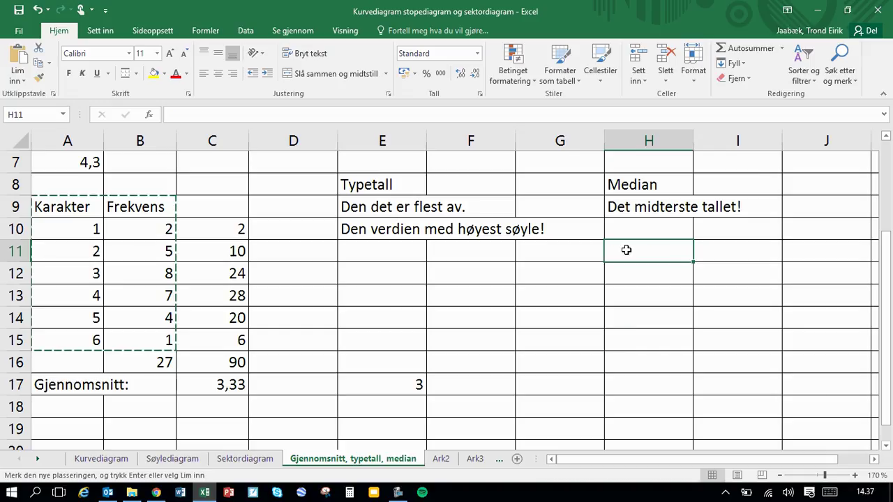
key("ctrl+v")
Sum the copied frequencies in cell I18 with AutoSum
left_click(740, 409)
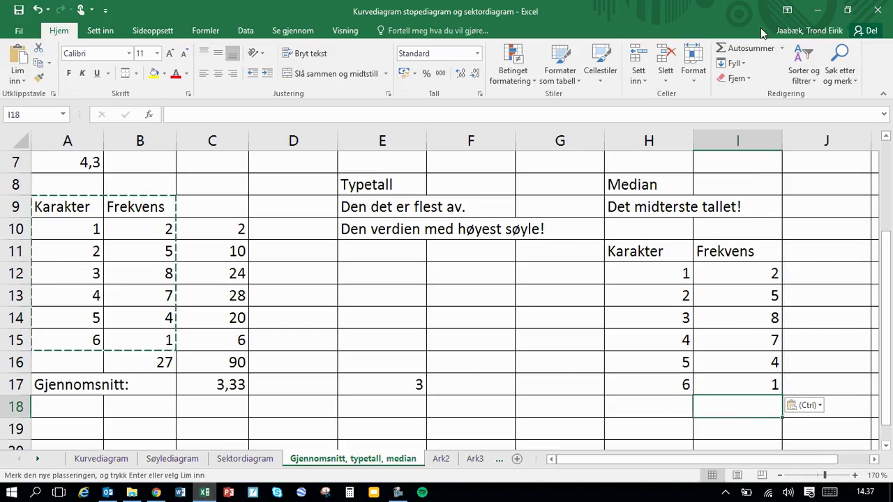
left_click(751, 48)
key("Return")
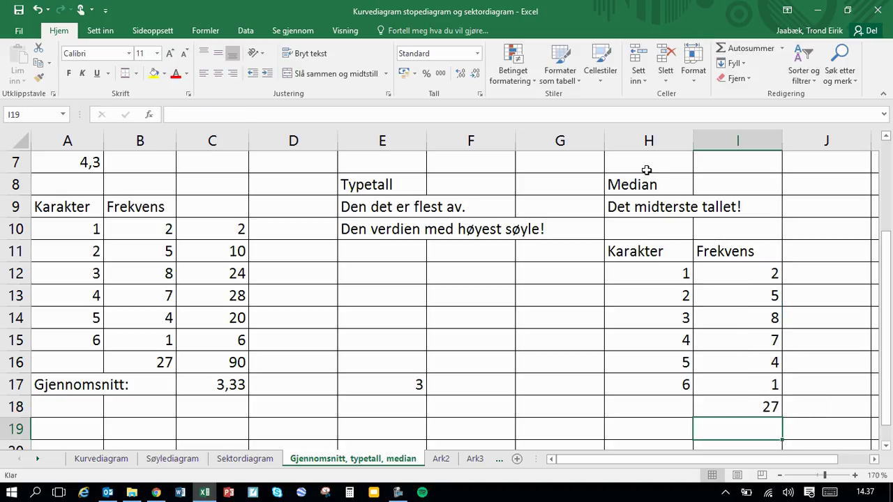
Apply a thick outside border around the Typetall section, range E8:G17
left_click_drag(646, 182, 649, 207)
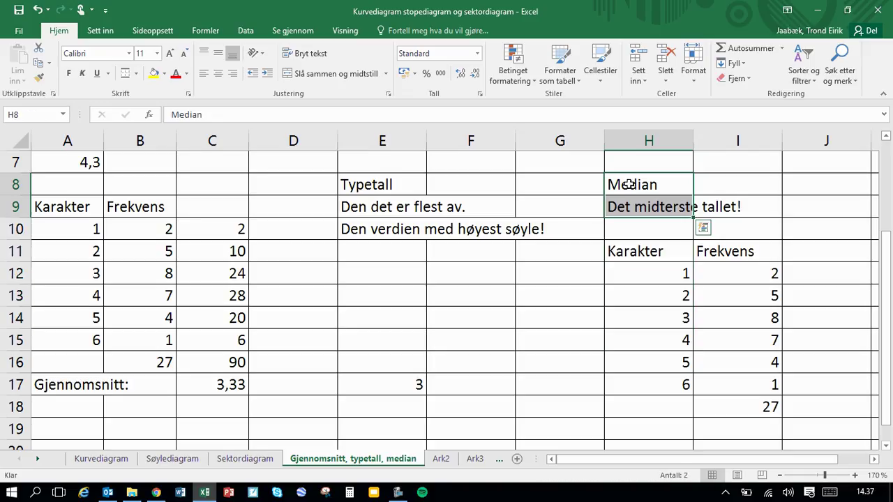
left_click_drag(368, 184, 542, 380)
left_click(135, 74)
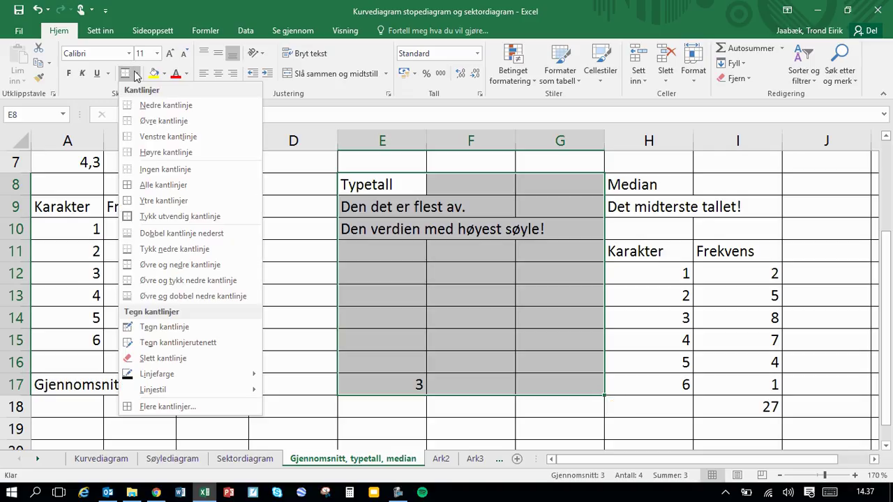
left_click(129, 213)
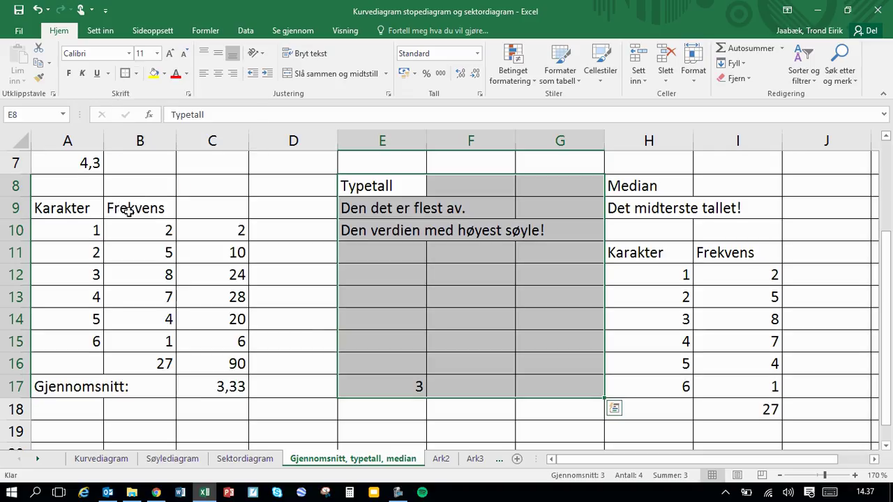
left_click(634, 186)
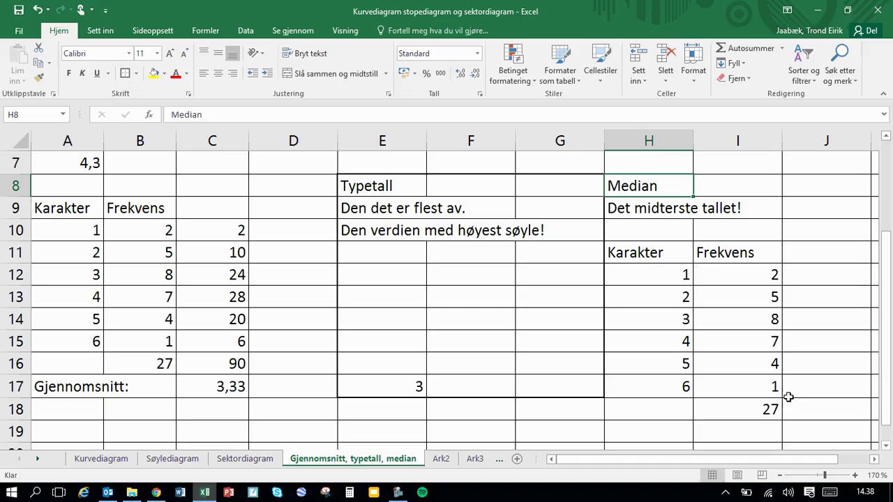
Calculate the middle position as =28/2 in cell I19, below the frequency total
left_click(751, 434)
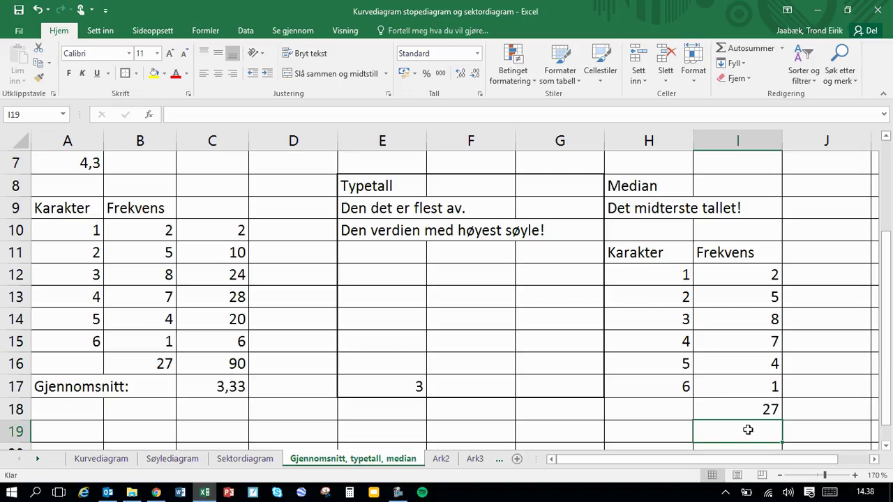
type("=")
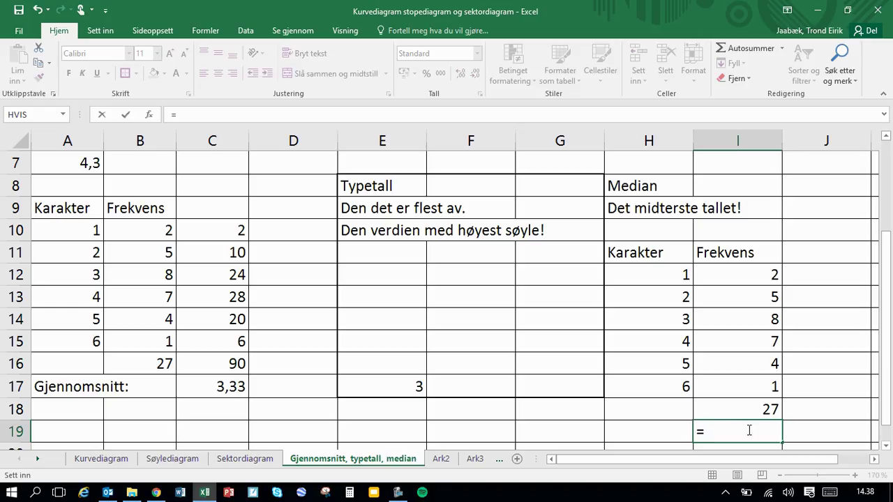
type("28/2")
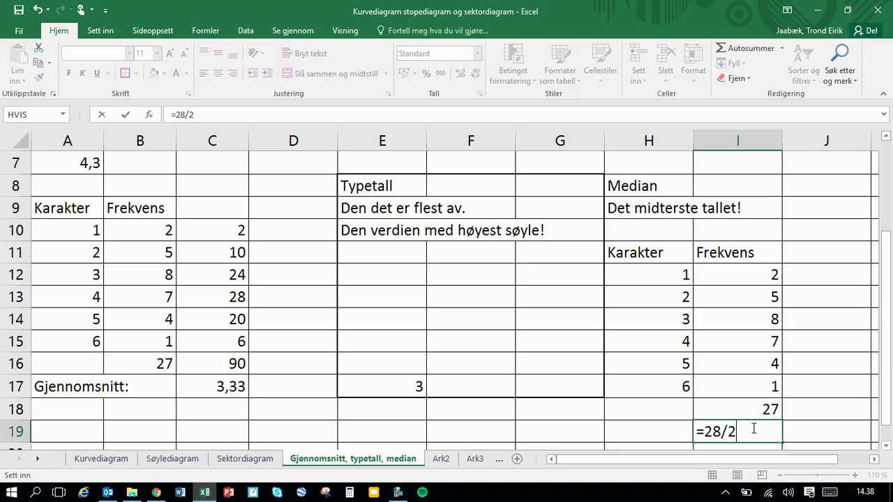
key("Return")
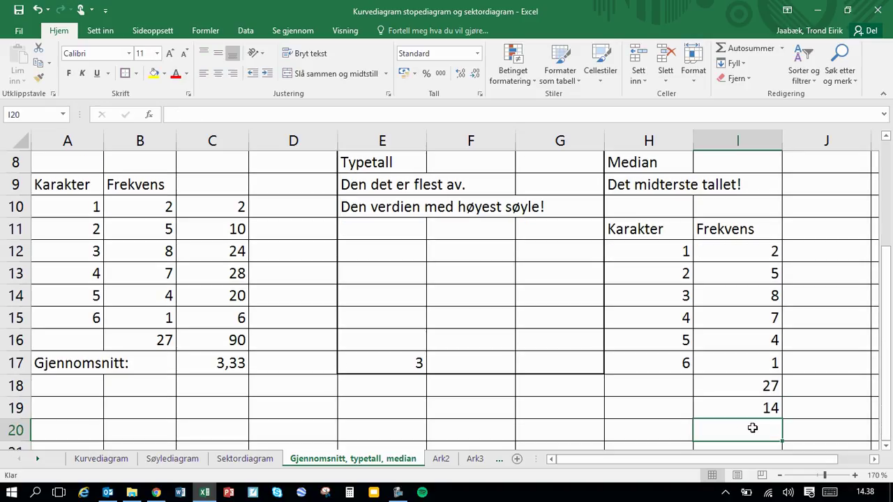
left_click(753, 409)
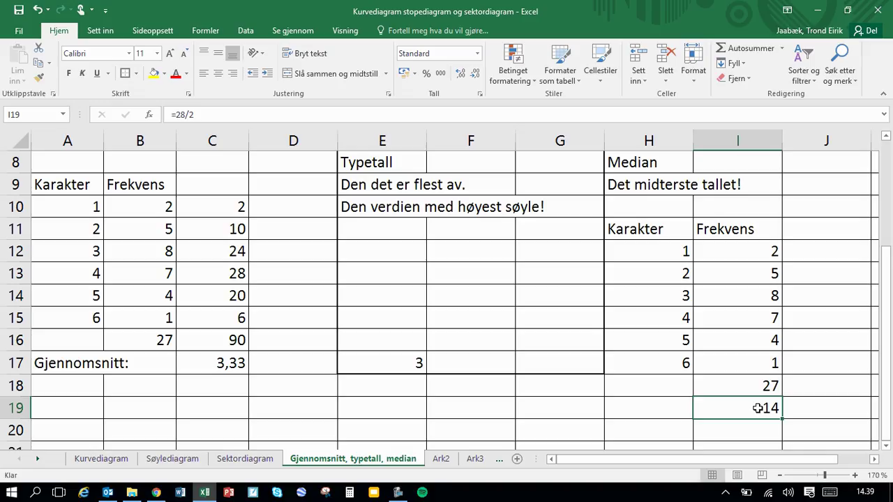
Add the heading "Kumulativ frekvens" in cell J11 and wrap its text within the cell
left_click(809, 248)
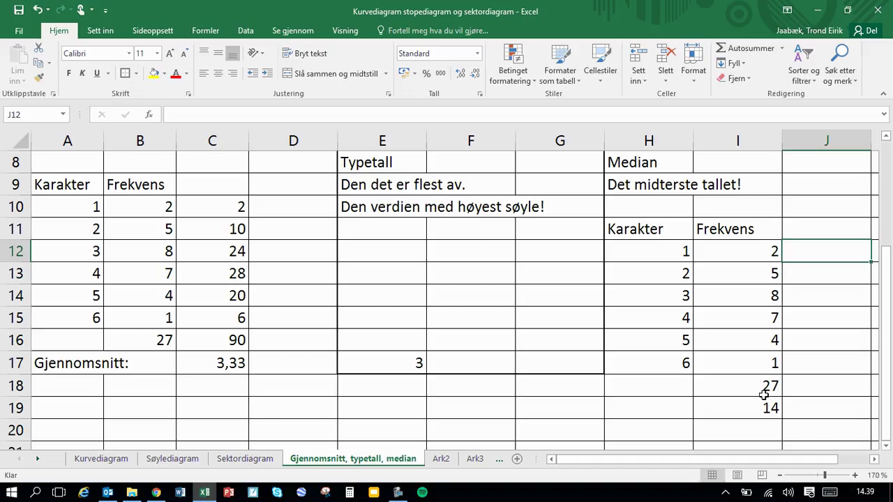
left_click(809, 230)
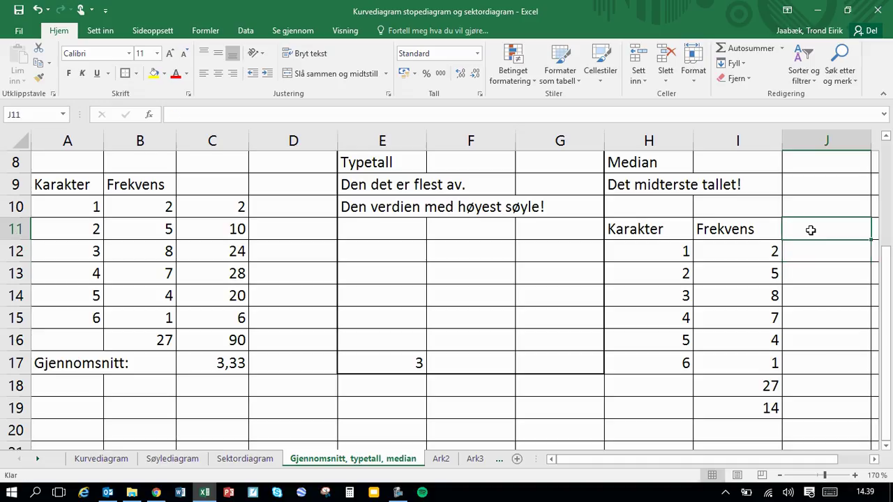
type("Kumulativ ")
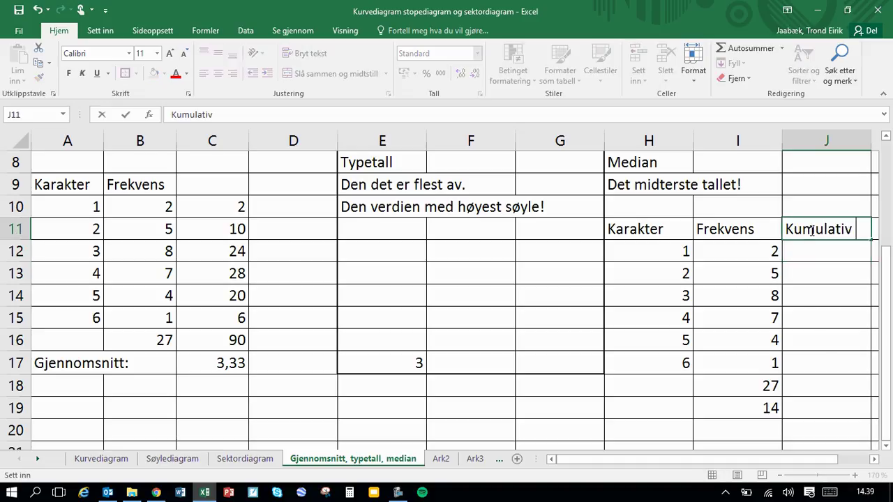
type("frekvens")
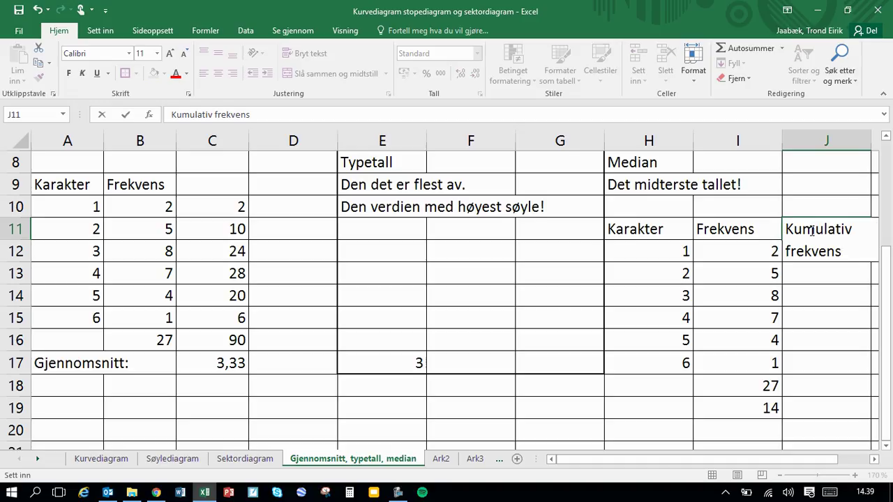
key("Return")
left_click(811, 230)
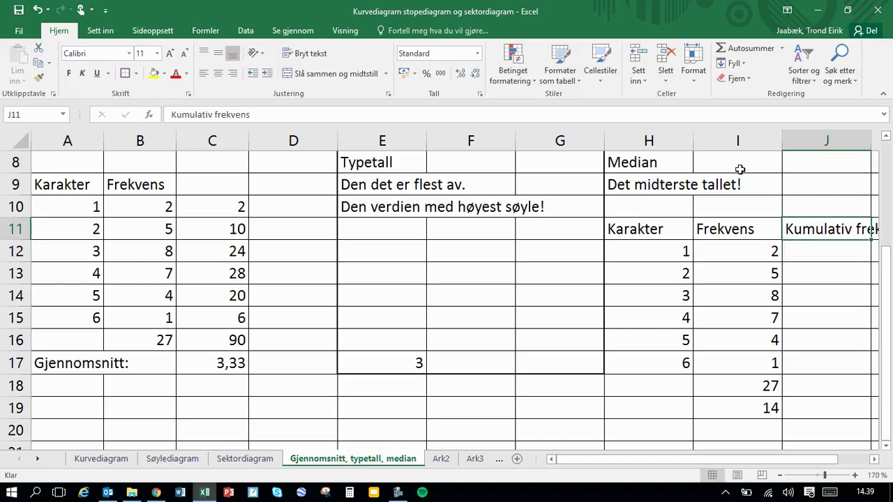
left_click(309, 54)
Start the cumulative frequency column by entering =I12 in cell J12
left_click(793, 275)
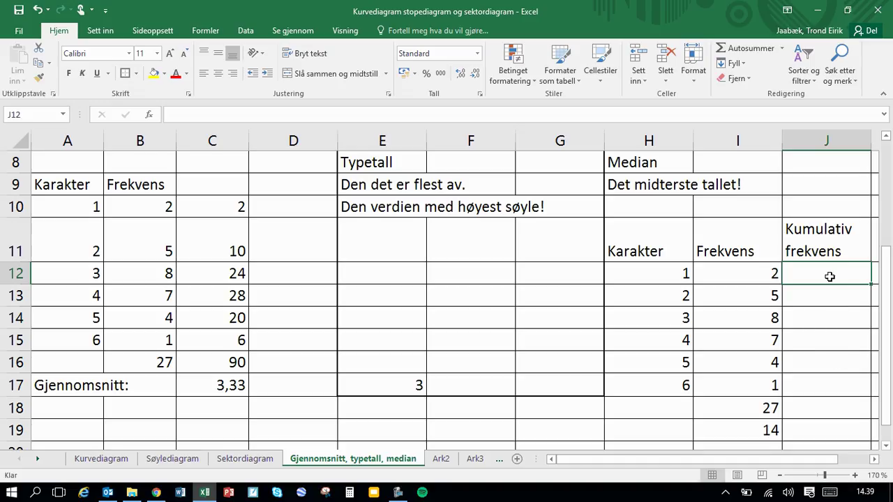
type("=")
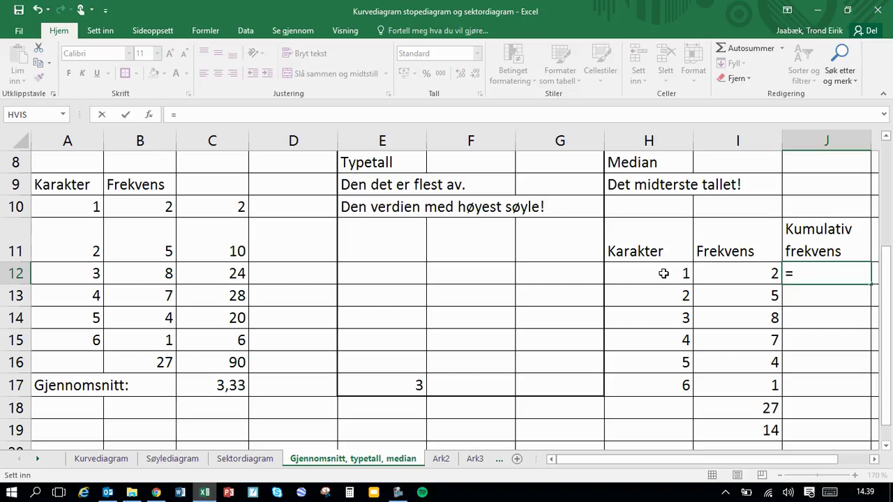
left_click(760, 271)
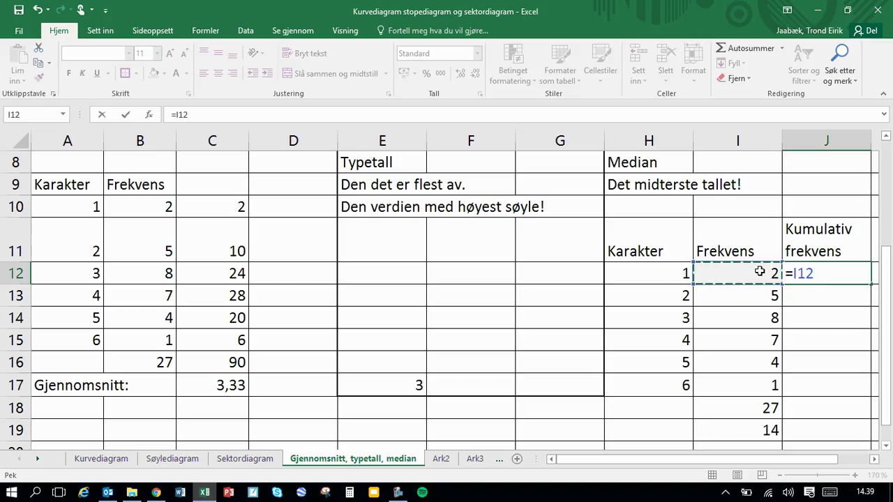
key("Return")
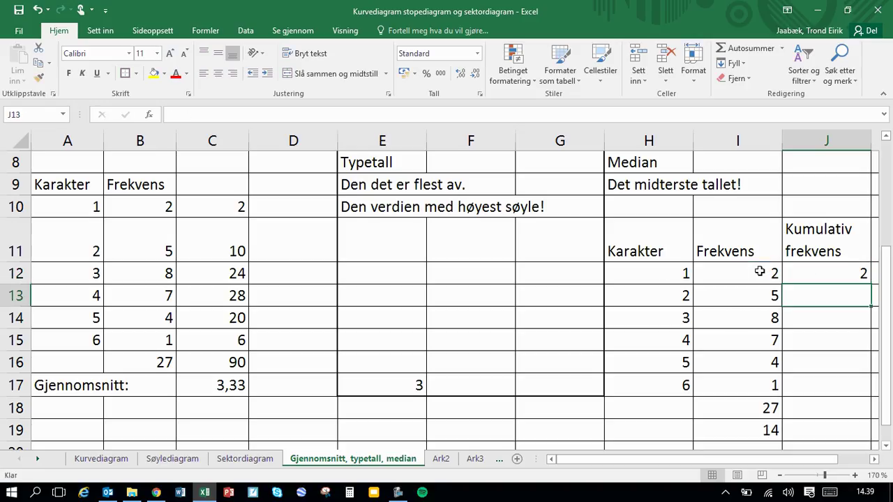
Enter =I13+J12 in cell J13 and fill the formula down to J17
type("=")
left_click(765, 296)
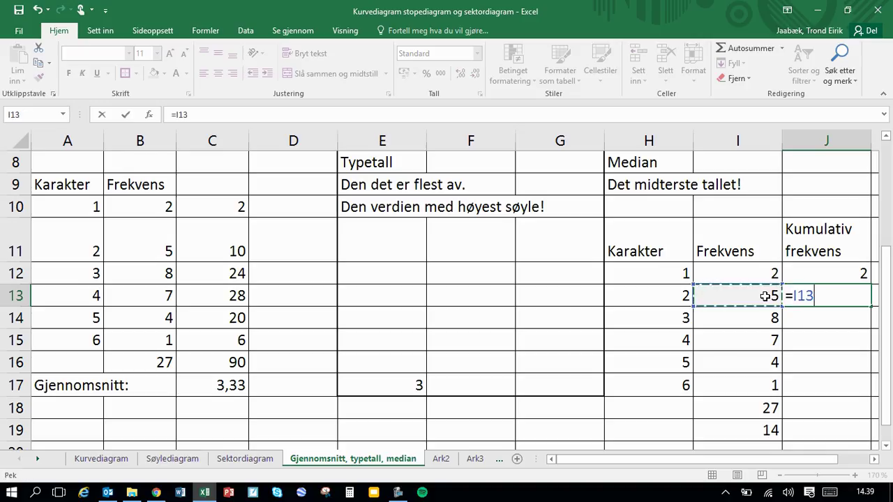
type("+")
left_click(835, 272)
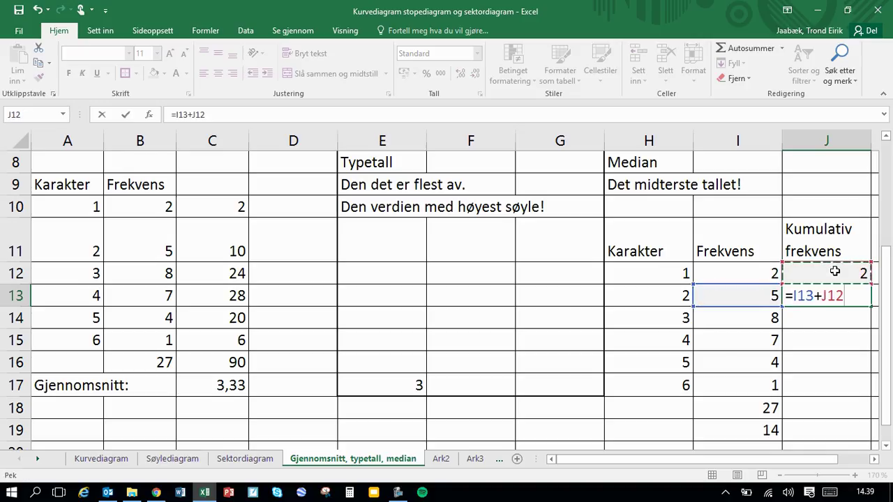
key("Return")
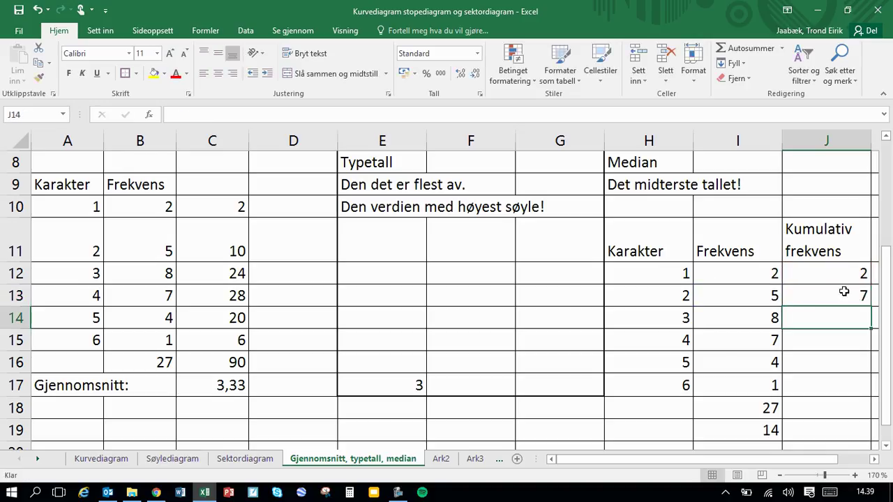
left_click(844, 291)
left_click_drag(870, 305, 872, 396)
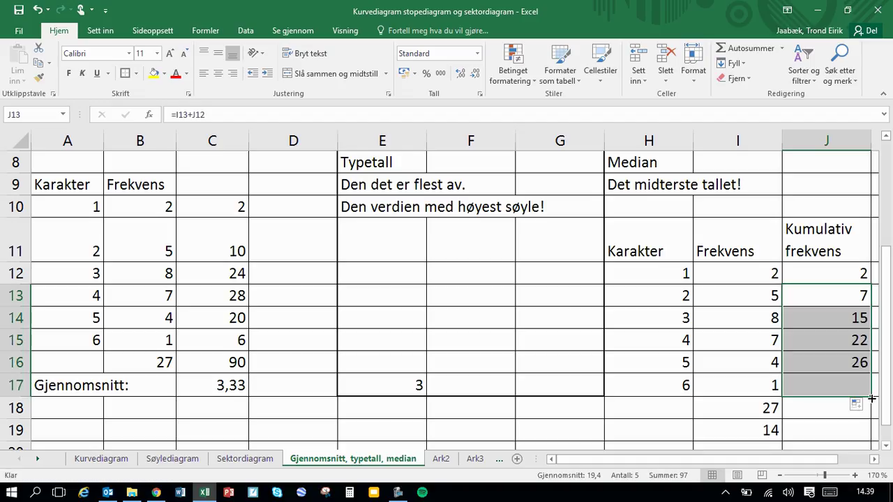
Move the frequency total and middle position from I18:I19 to J18:J19 under the cumulative column
left_click(769, 409)
left_click_drag(769, 409, 769, 430)
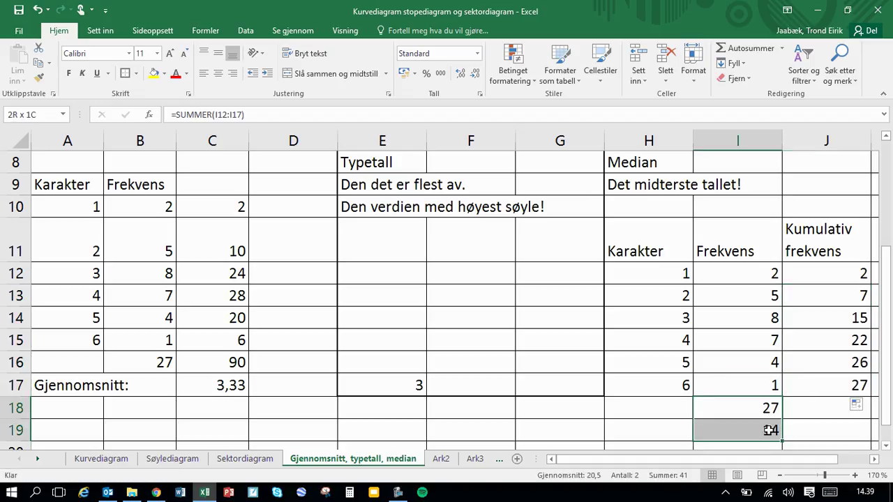
key("ctrl+c")
left_click(821, 424)
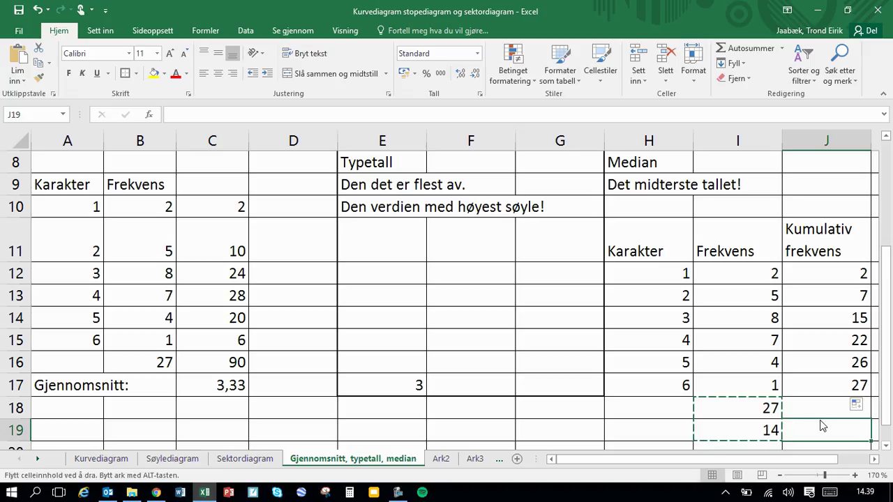
left_click(820, 407)
key("Return")
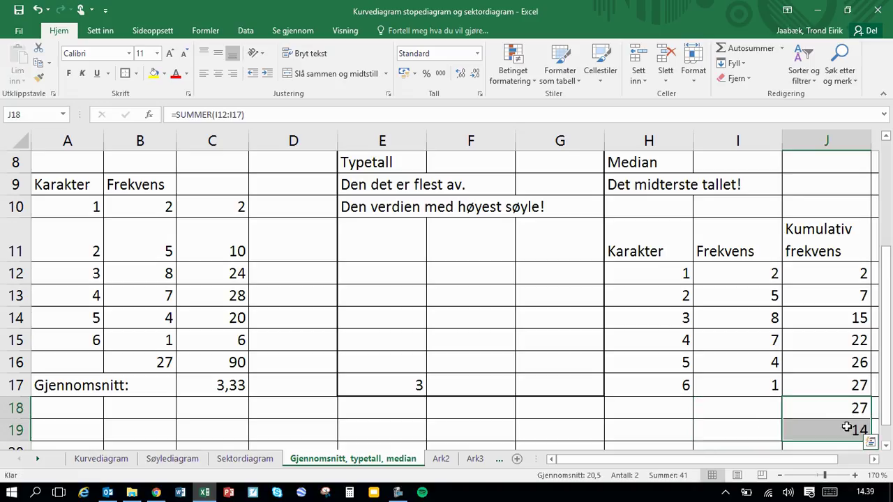
Examine the cumulative frequencies in J13 and J14 and the grade 3 row to locate the median
left_click(860, 315)
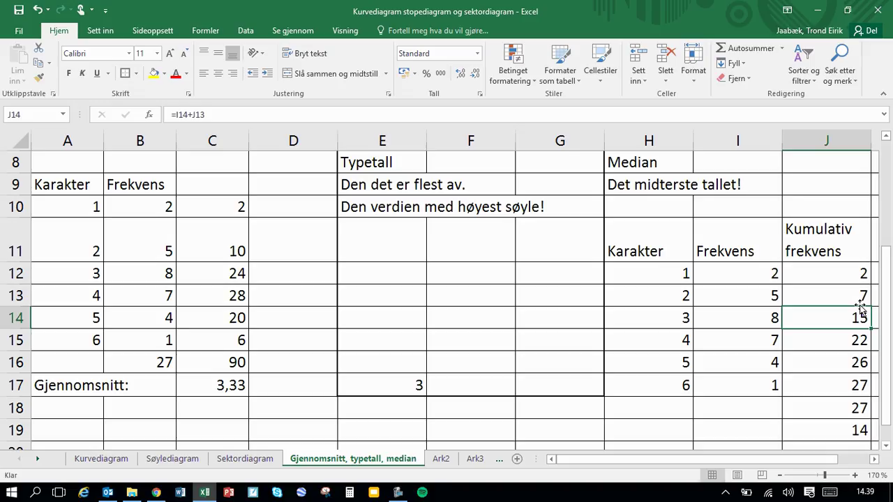
left_click_drag(859, 295, 859, 317)
left_click(844, 318)
left_click(861, 295)
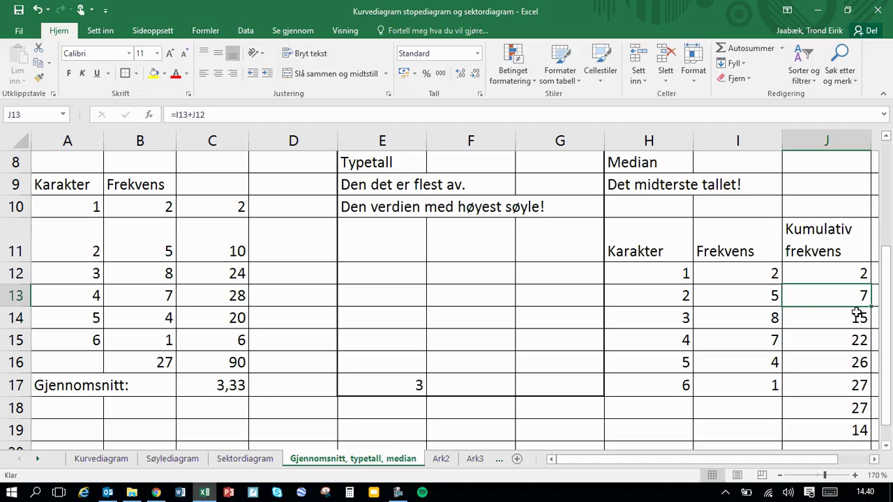
left_click(857, 315)
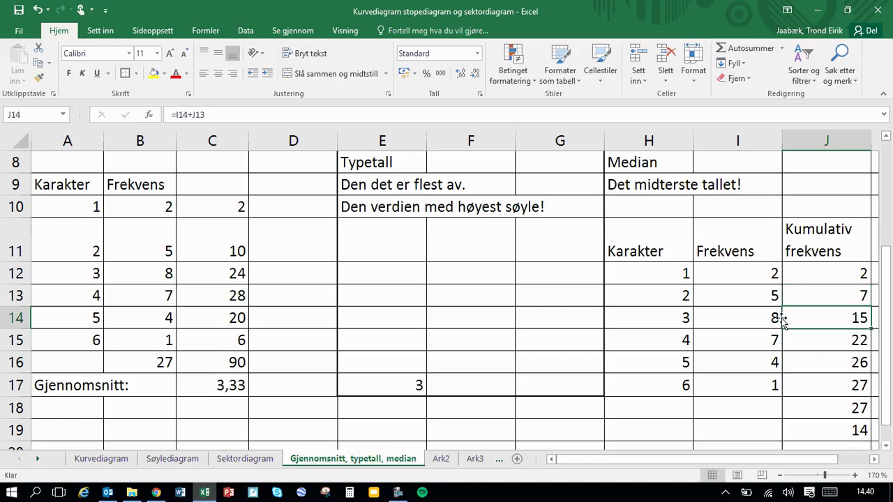
left_click_drag(689, 317, 861, 315)
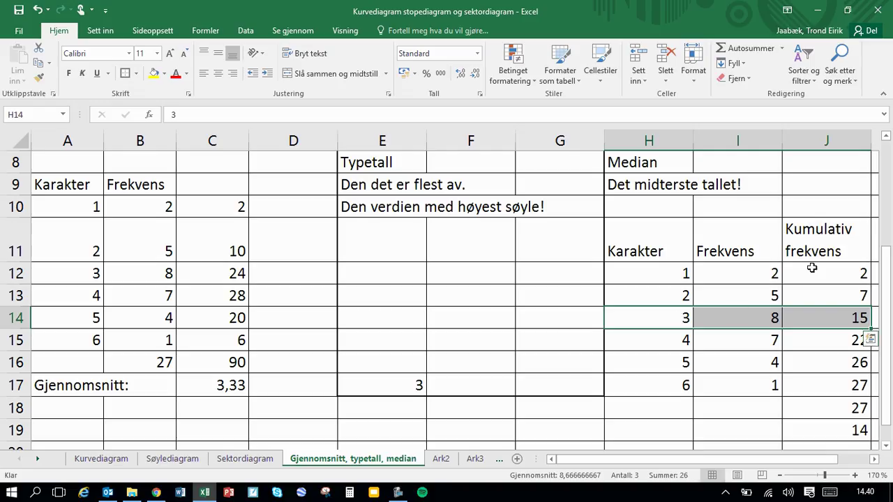
left_click(812, 268)
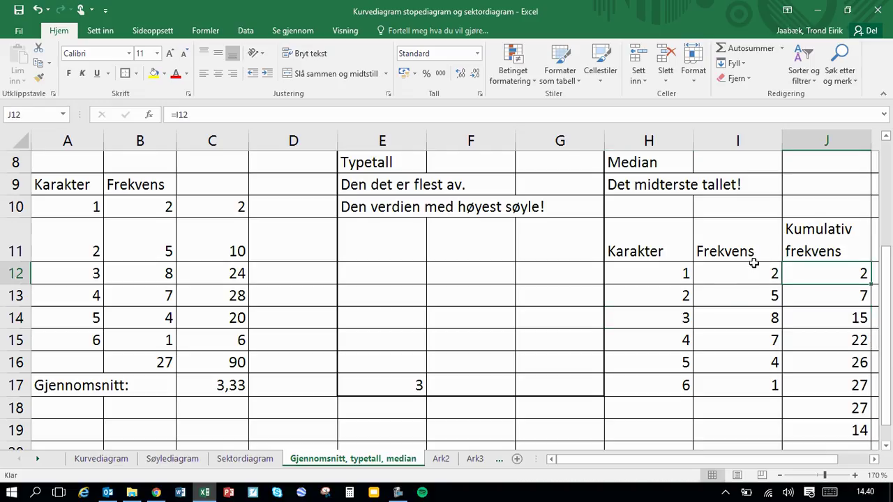
Inspect the total in J18 and open the middle position formula in J19
left_click(827, 409)
left_click(827, 431)
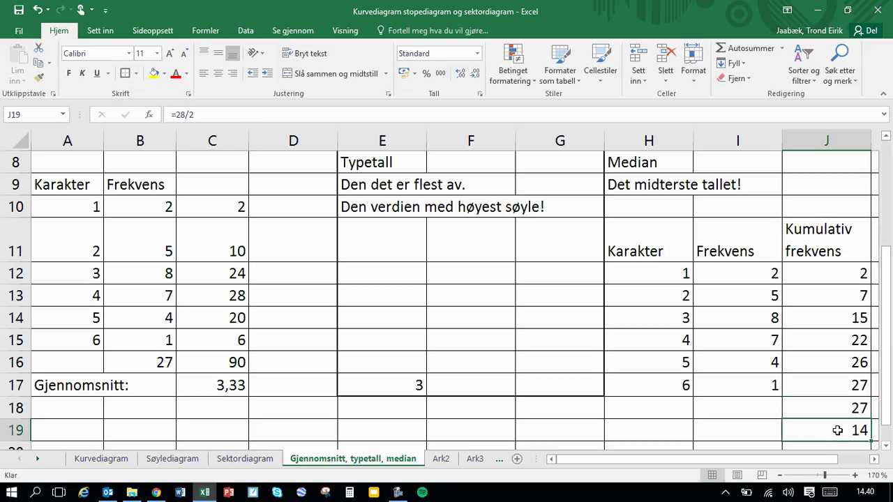
double_click(836, 427)
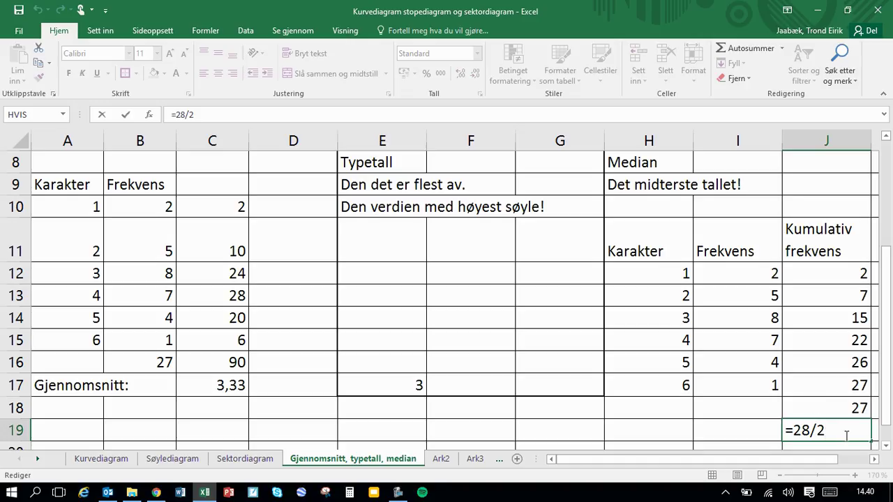
Re-enter the first cumulative frequency formula =I12 in cell J12
left_click_drag(800, 459, 752, 447)
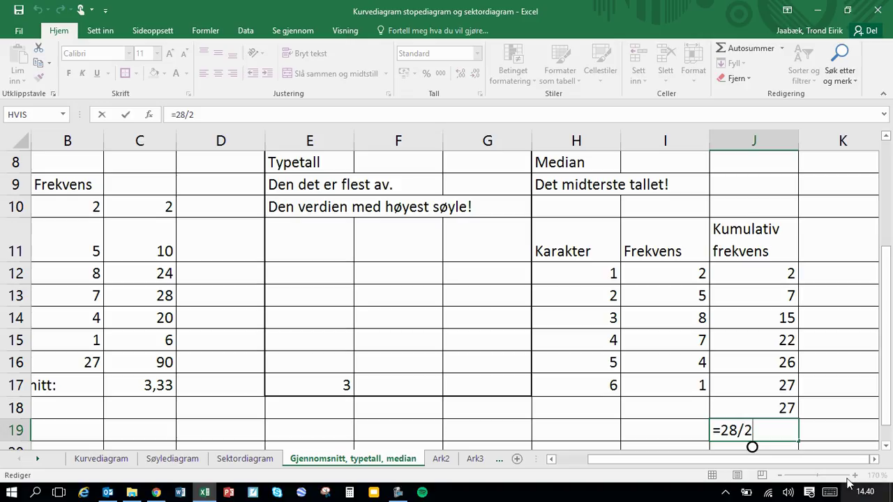
left_click(875, 459)
left_click(874, 459)
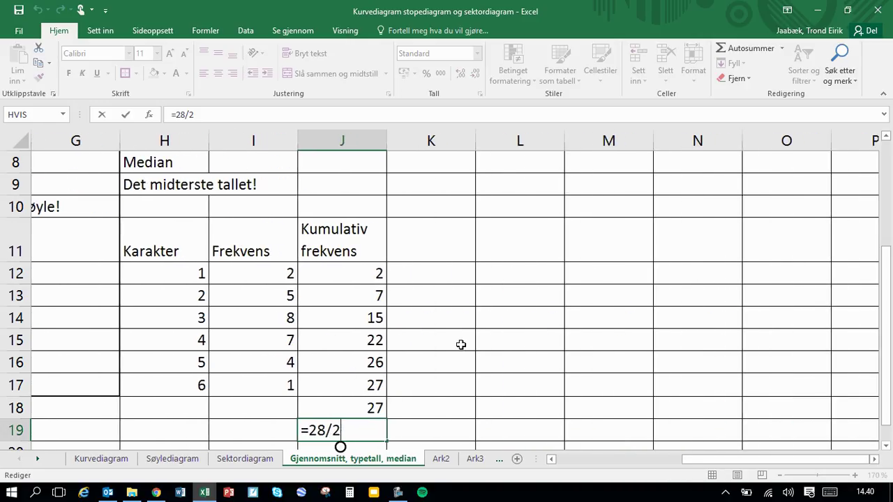
left_click(349, 272)
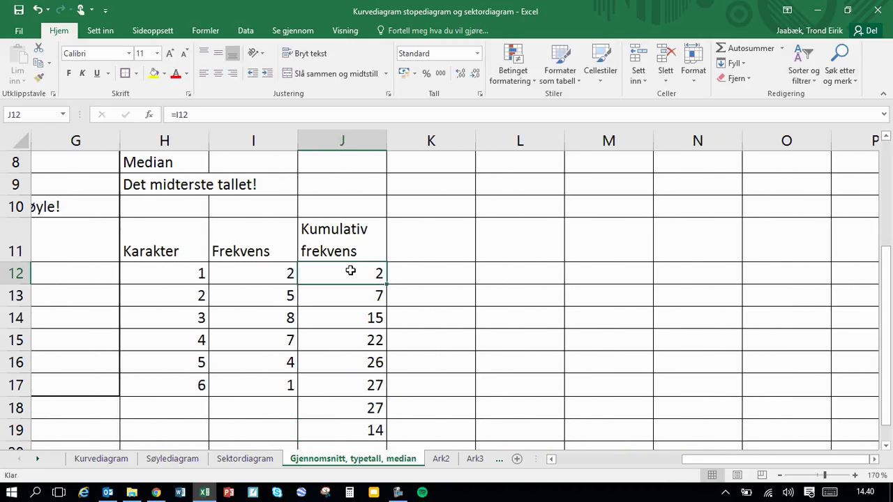
type("=")
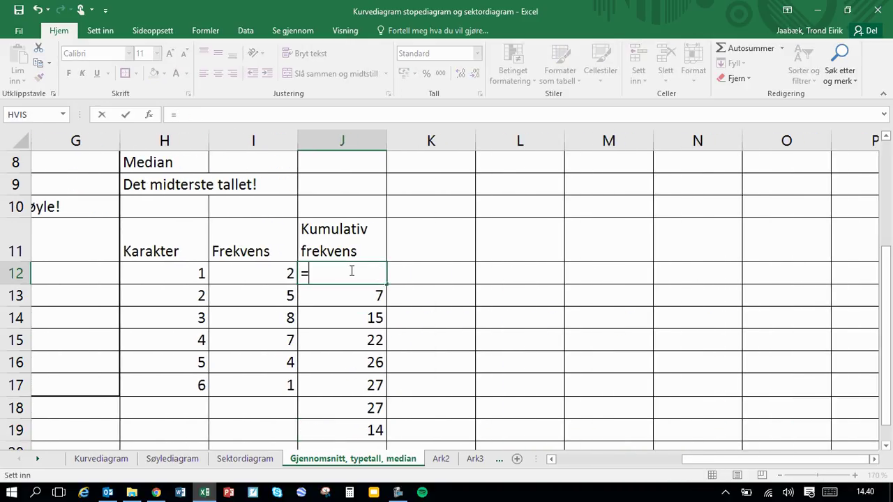
left_click(252, 272)
key("Return")
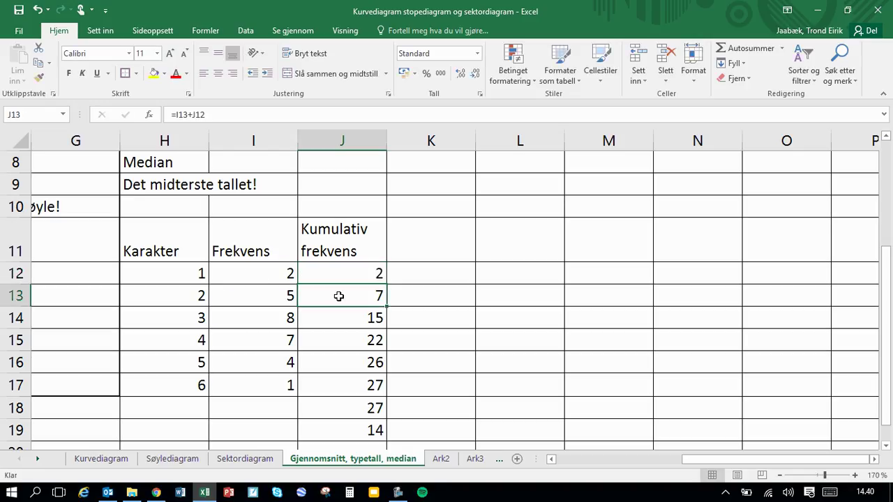
Re-enter the cumulative frequency formula =I13+J12 in cell J13 and fill it down to J17
type("=")
left_click(279, 292)
type("+")
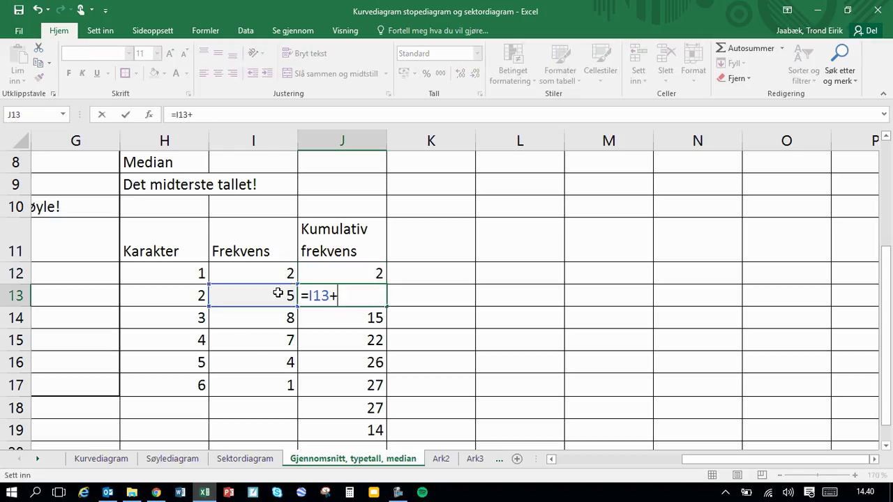
left_click(371, 277)
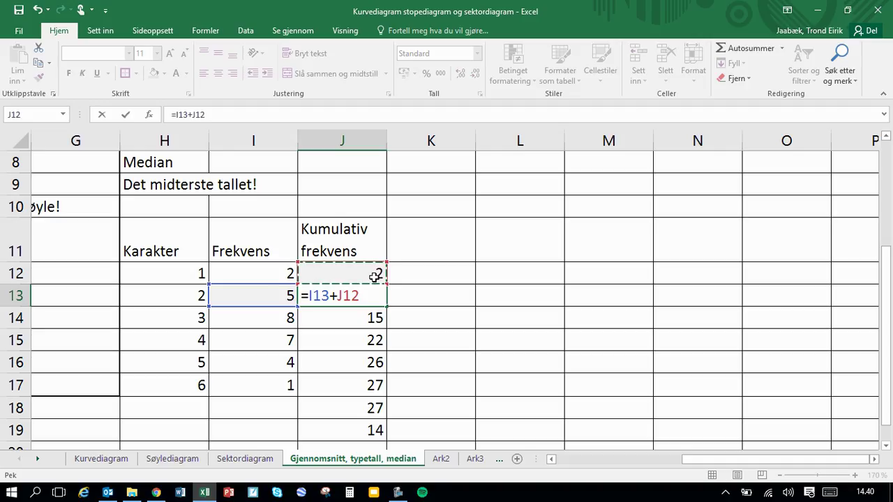
key("Return")
left_click(378, 296)
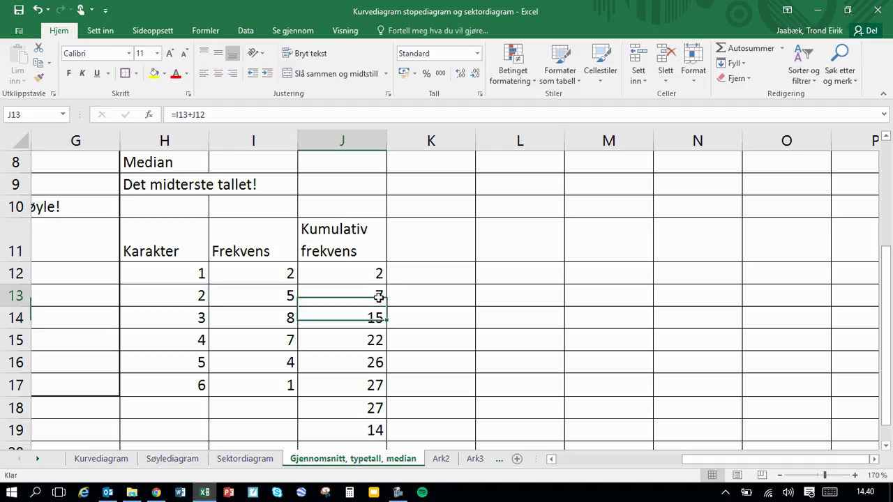
left_click_drag(387, 307, 388, 392)
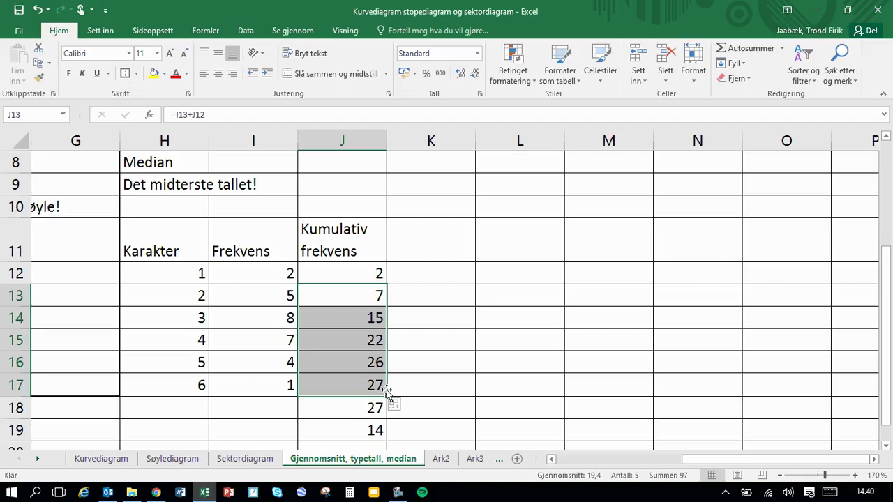
Review the formulas in J12 and J13 against the first frequency, and fill J13 down to J17 again
left_click(364, 274)
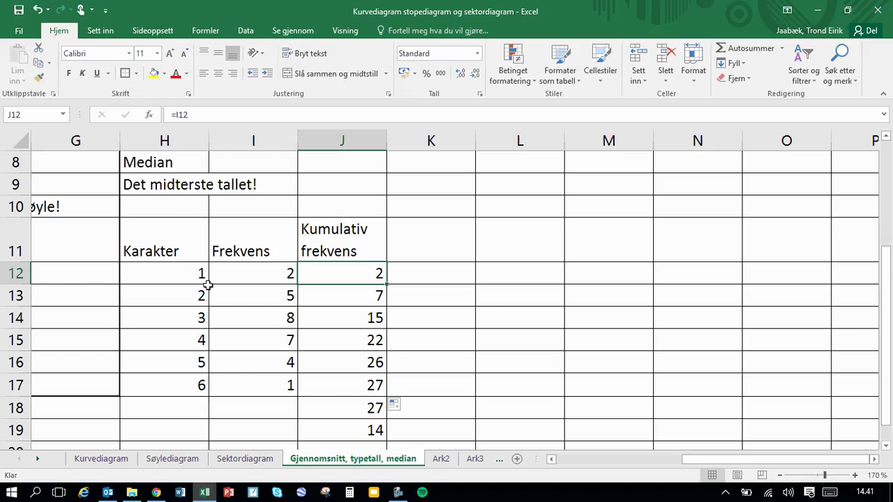
left_click(348, 289)
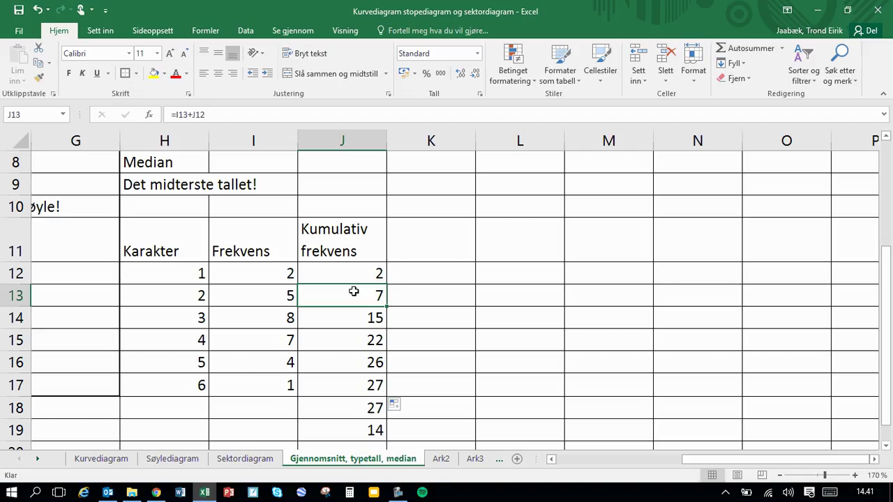
left_click(281, 270)
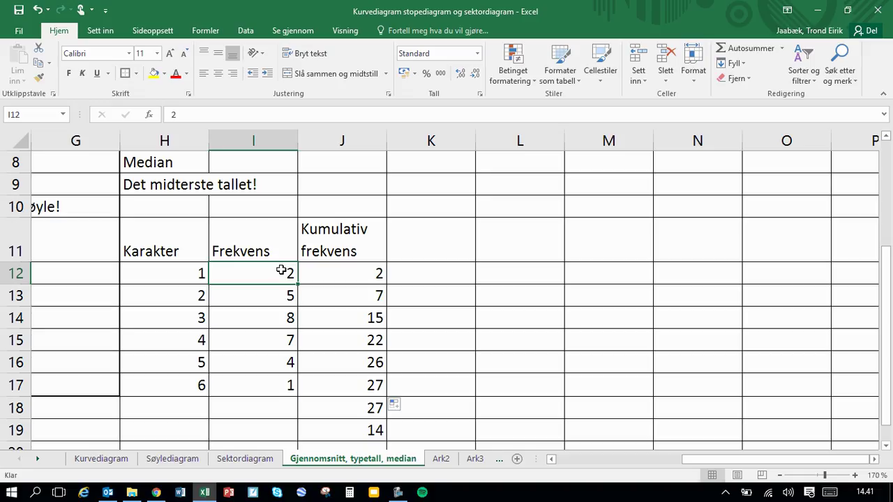
left_click(354, 268)
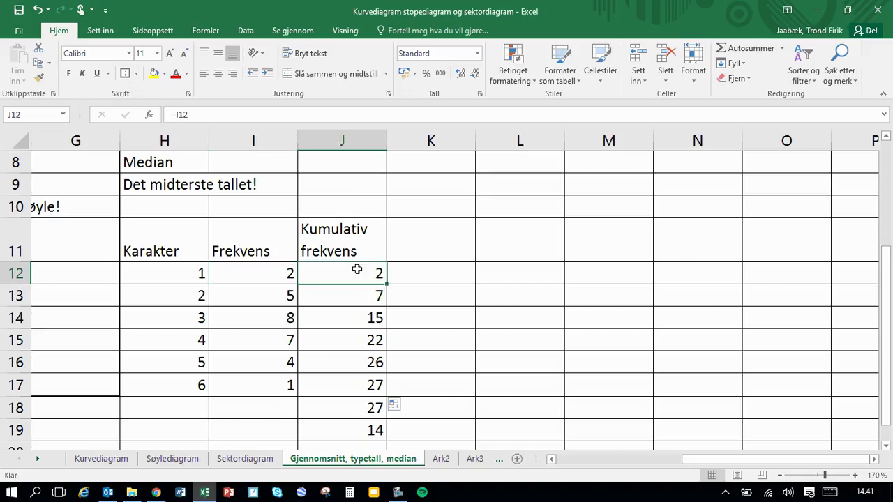
left_click(362, 288)
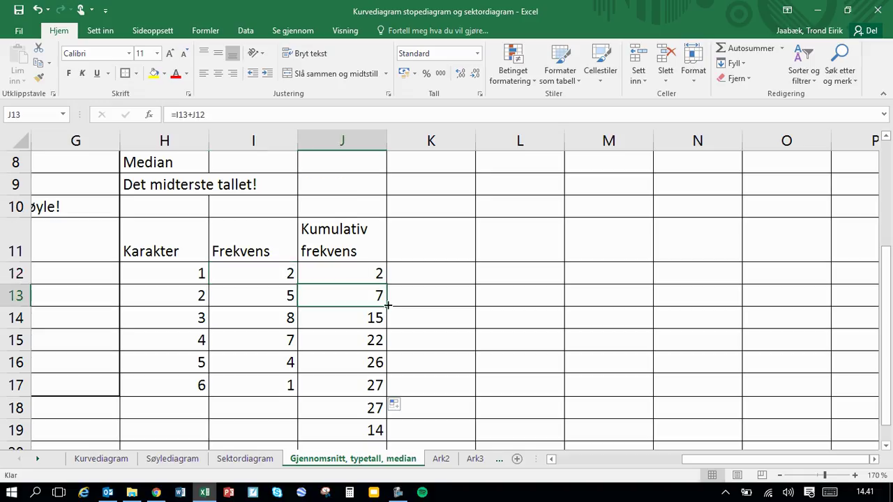
left_click_drag(388, 304, 389, 392)
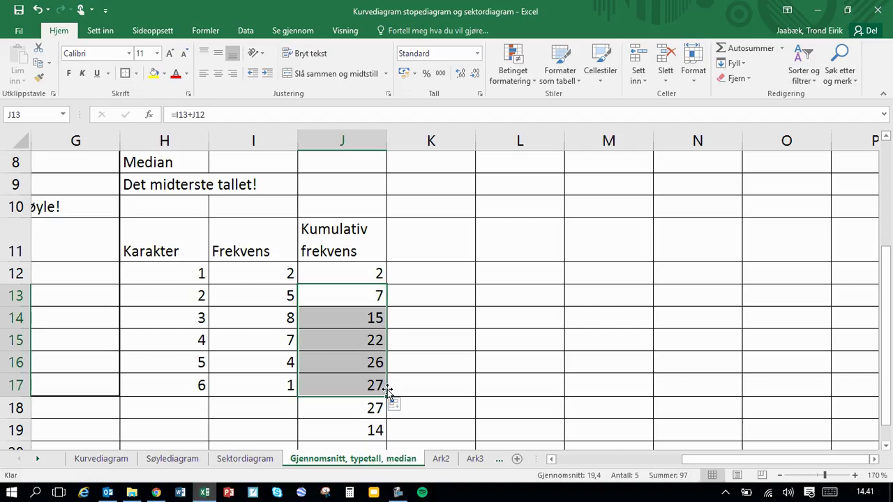
Inspect the frequency total formula in J18 and the middle position formula in J19
left_click(354, 410)
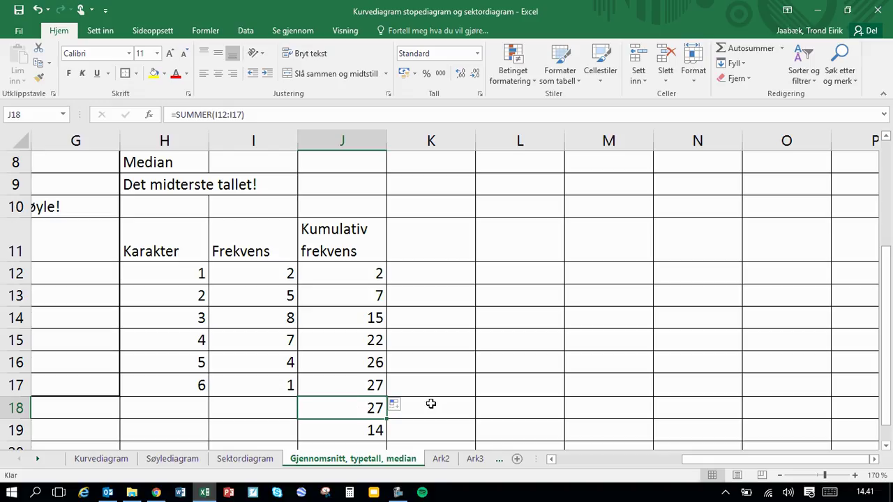
double_click(361, 409)
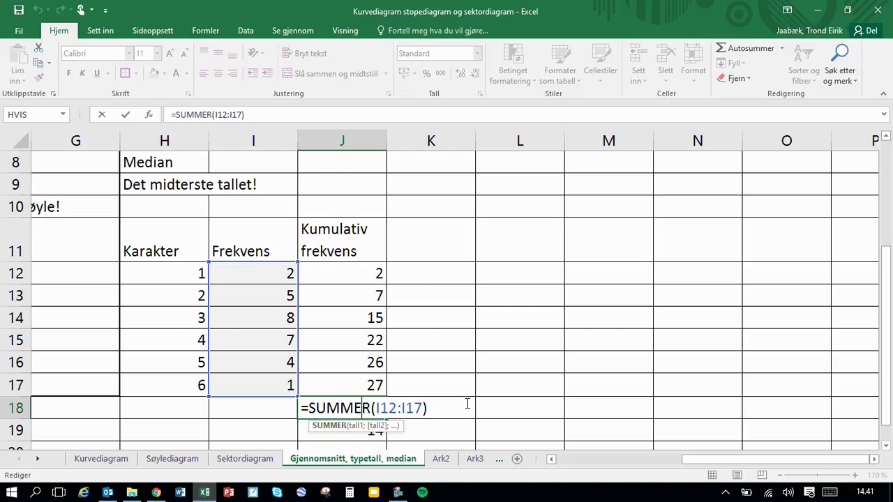
key("Escape")
left_click(363, 431)
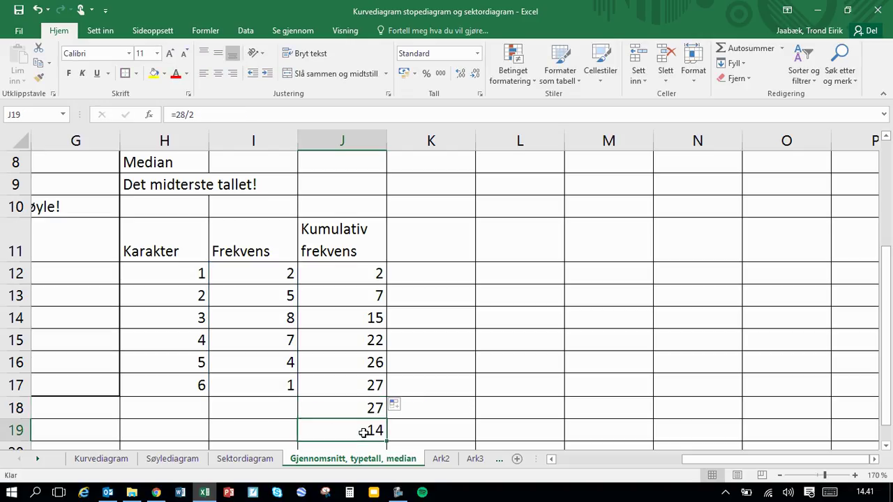
double_click(363, 432)
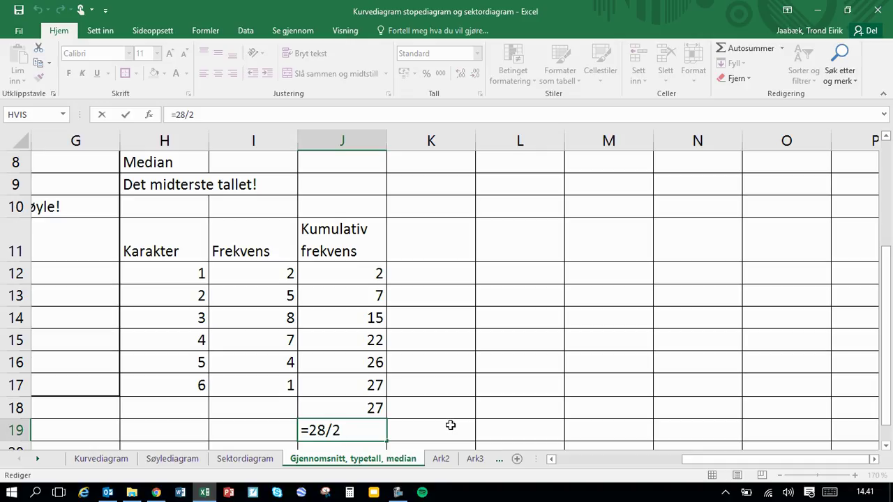
key("Return")
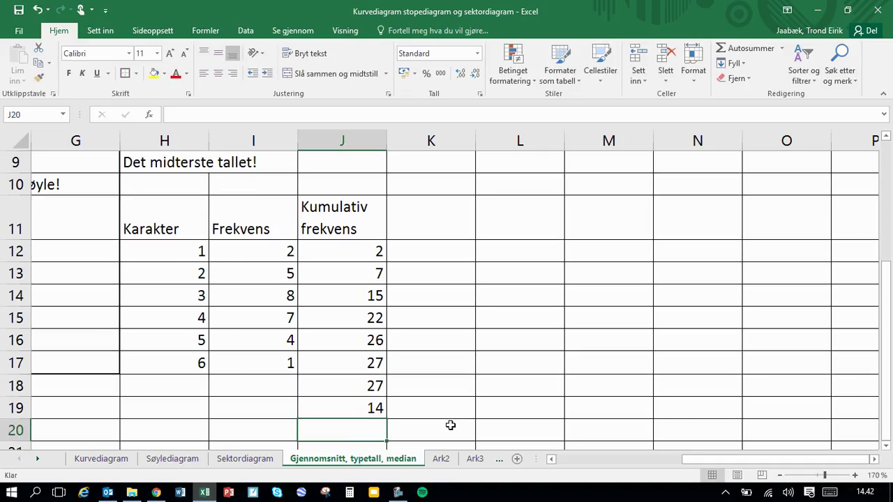
Check the middle position in J19 against J14 and enter the conclusion "Medianen er 3" in cell H20
left_click(373, 406)
left_click(358, 293)
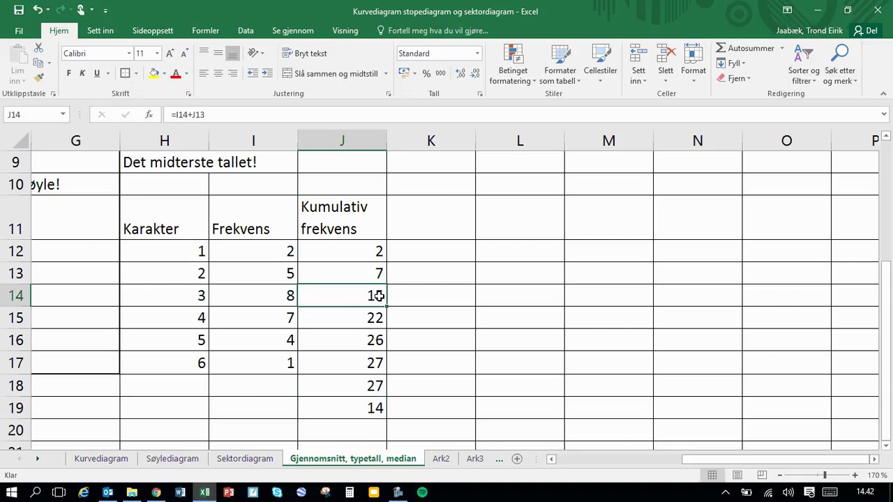
left_click(169, 432)
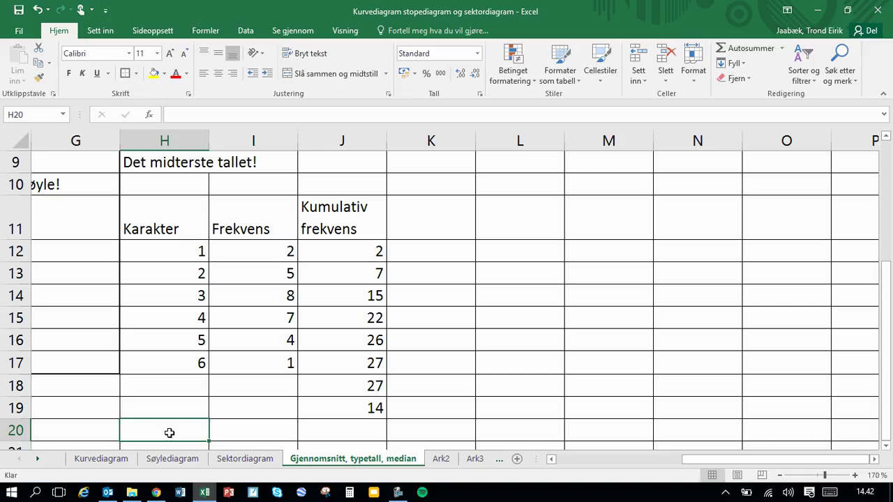
type("Medianen er")
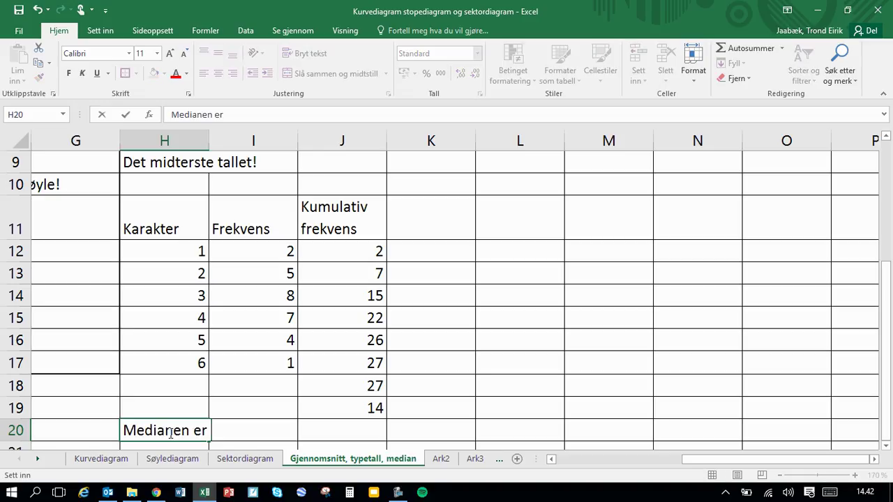
type(" 3")
left_click(343, 427)
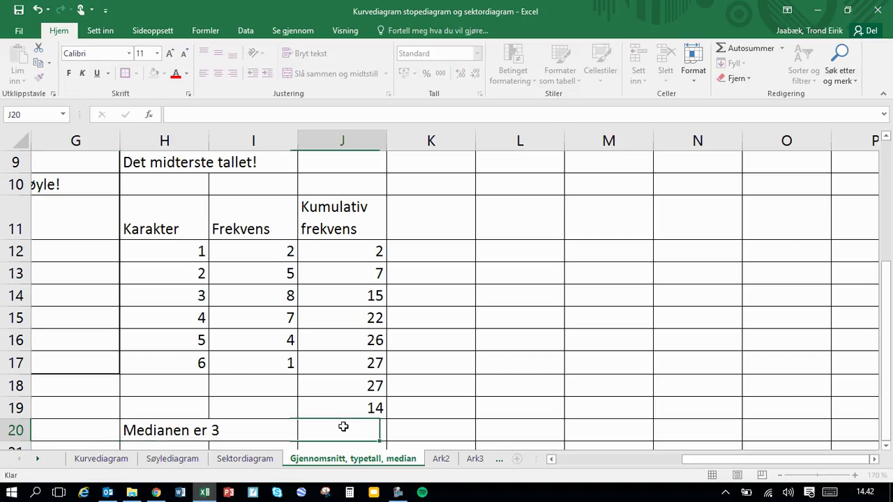
Compare the middle position in J19 with the cumulative frequencies in J12:J14 and the matching grade in H14
left_click(360, 298)
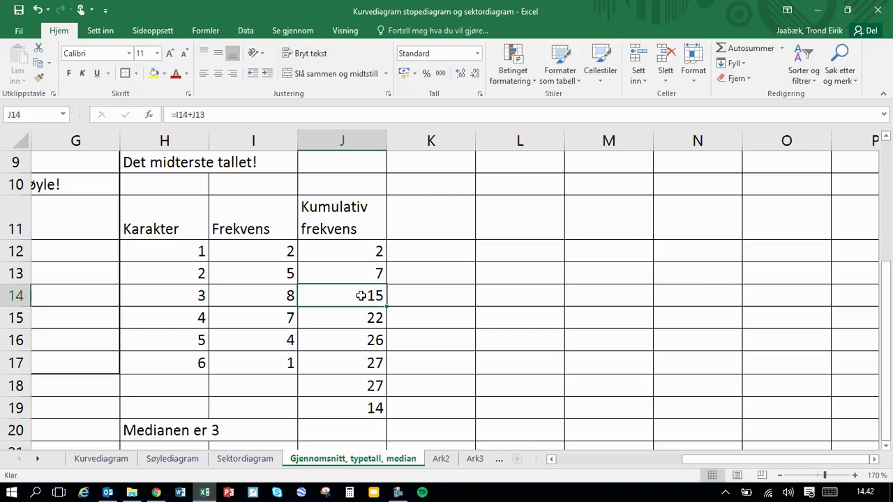
left_click(371, 252)
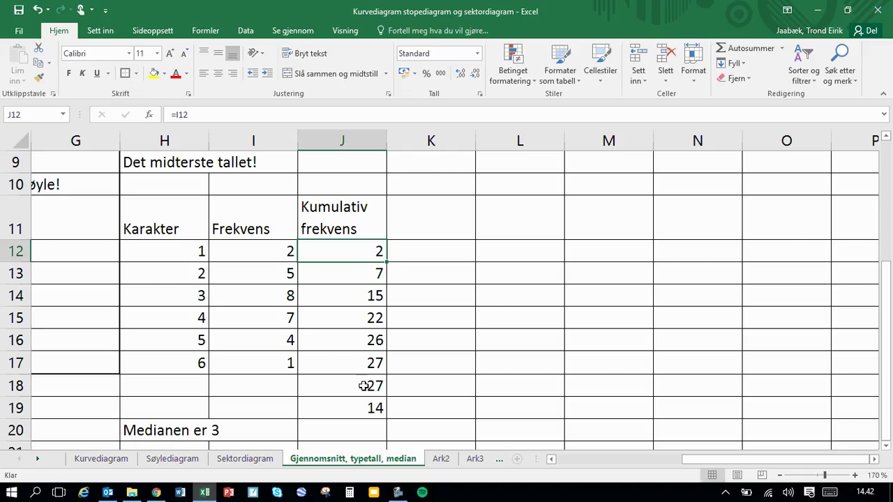
left_click(364, 413)
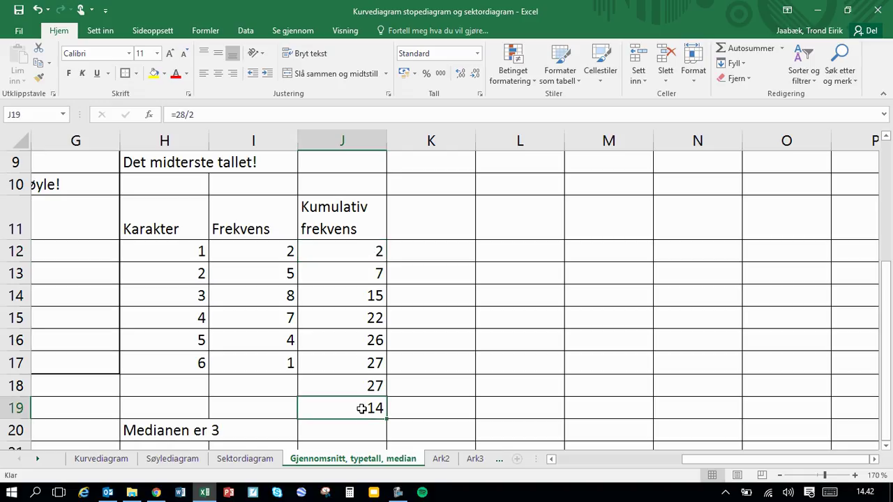
left_click(361, 253)
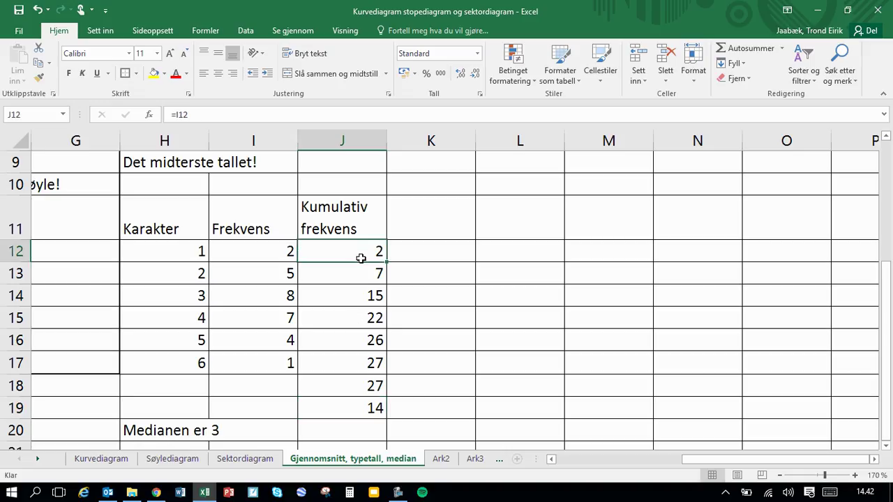
left_click(363, 278)
left_click(363, 296)
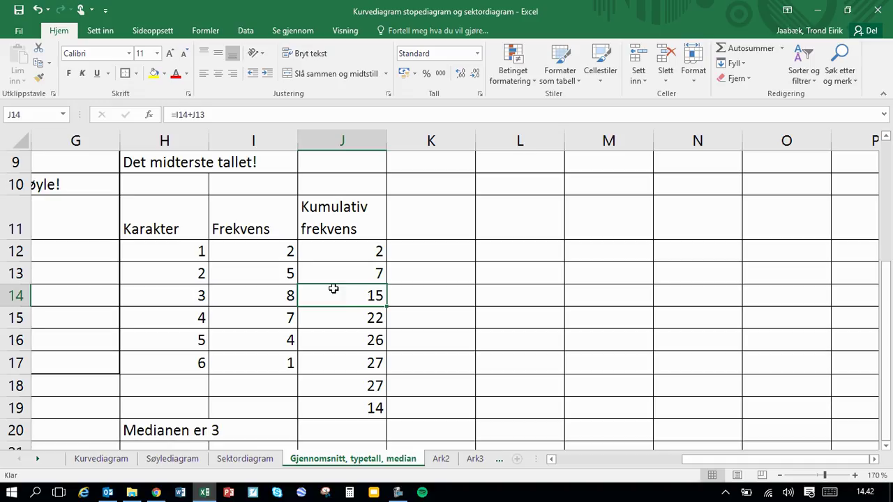
left_click(362, 250)
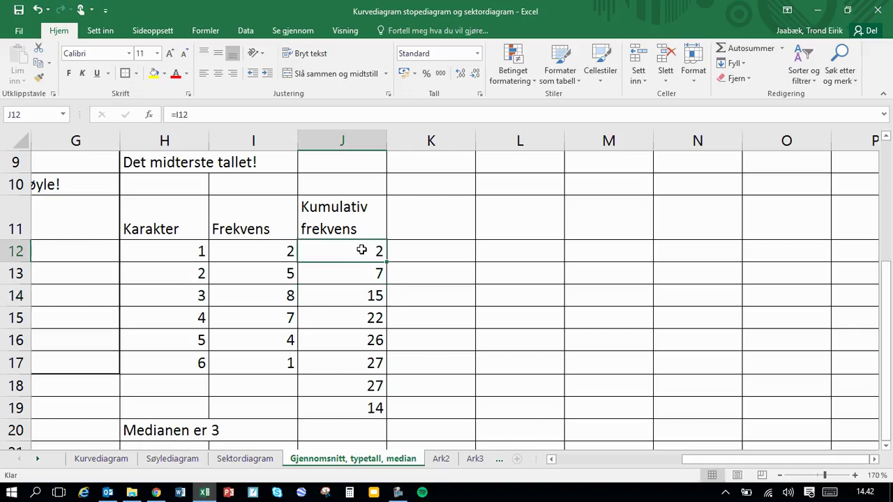
left_click_drag(361, 250, 362, 272)
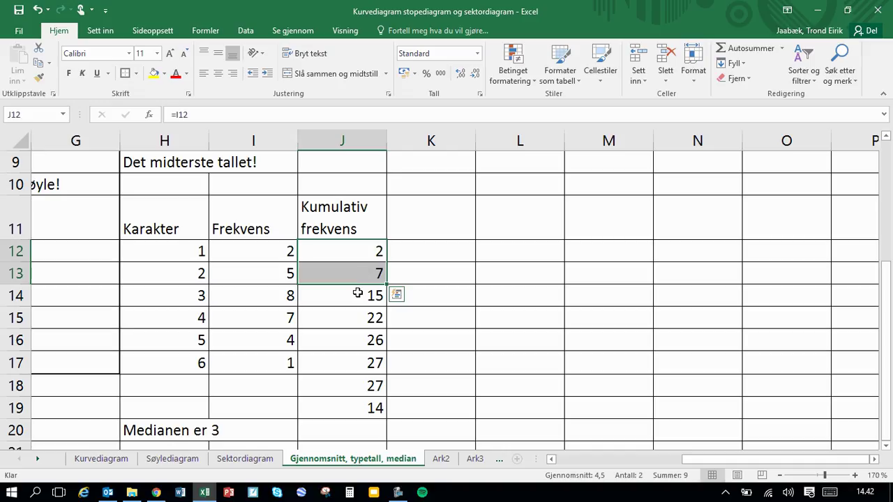
left_click(358, 294)
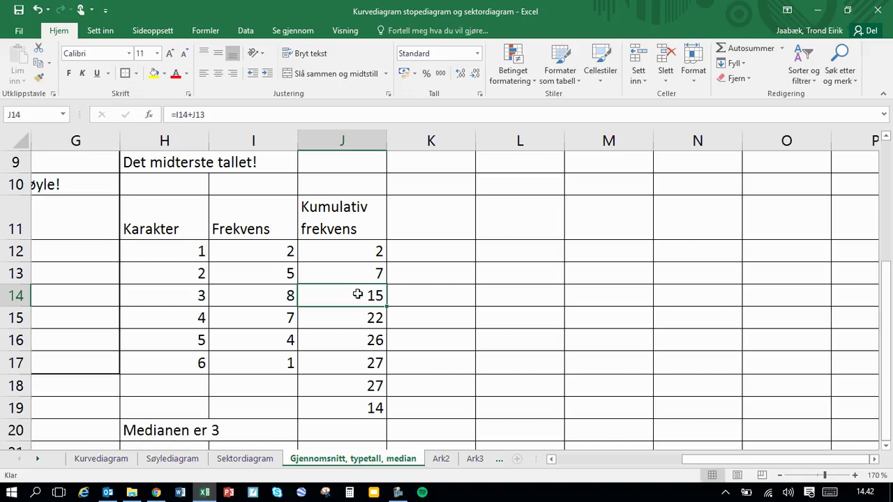
left_click(366, 408)
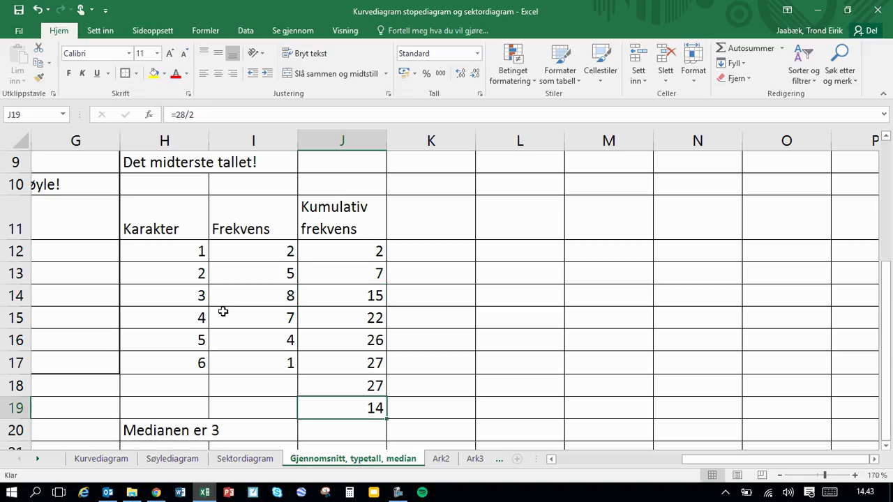
left_click(189, 296)
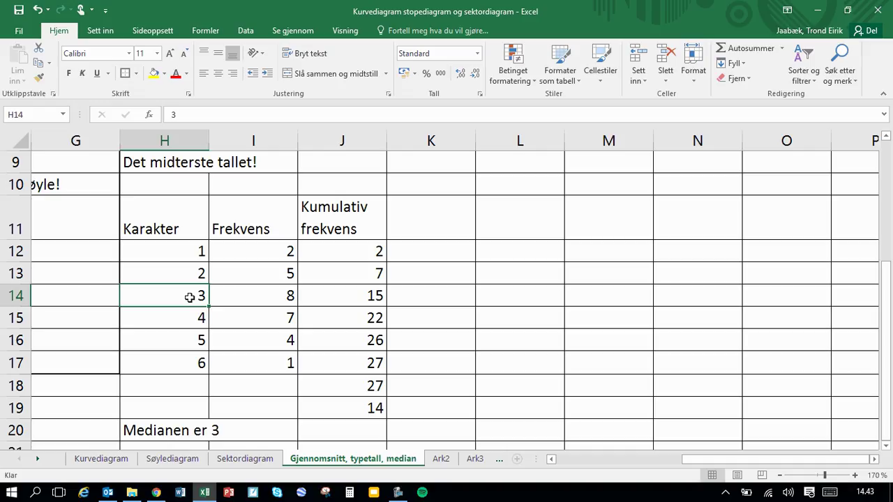
left_click(352, 294)
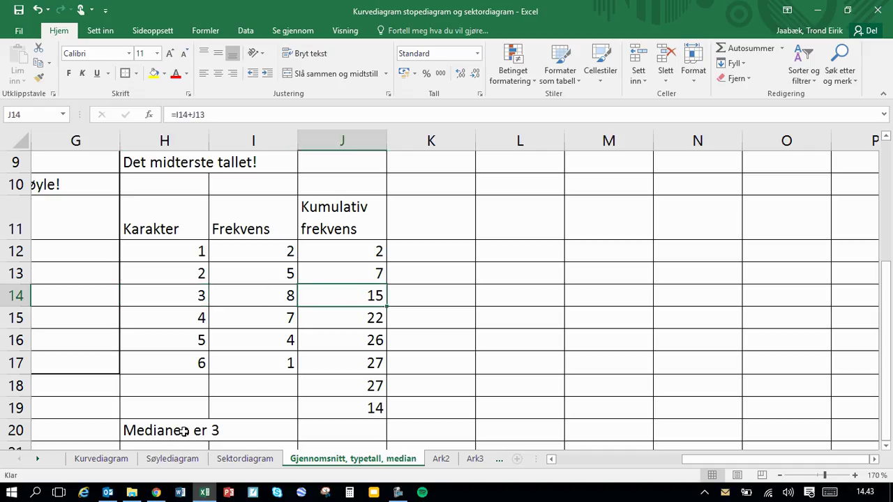
Examine the remaining cumulative frequencies in J15:J17, and recheck J14 and its grade in H14
left_click(346, 317)
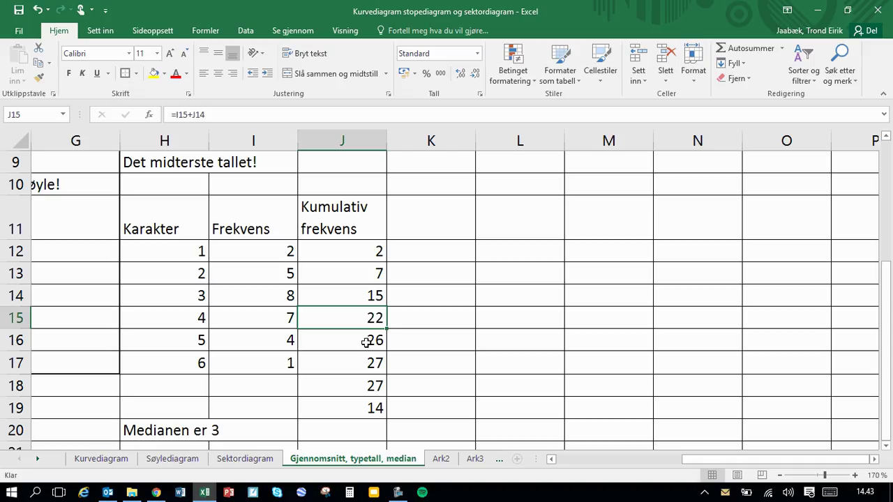
left_click(363, 339)
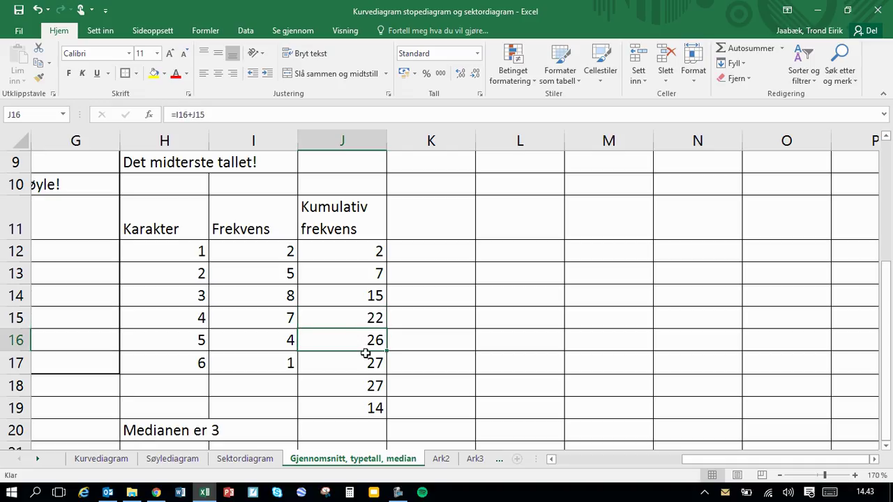
left_click(365, 363)
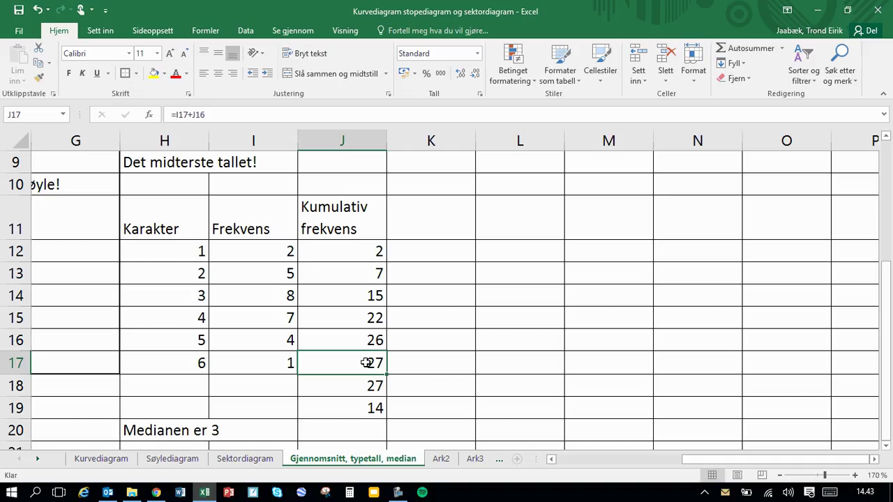
left_click(372, 296)
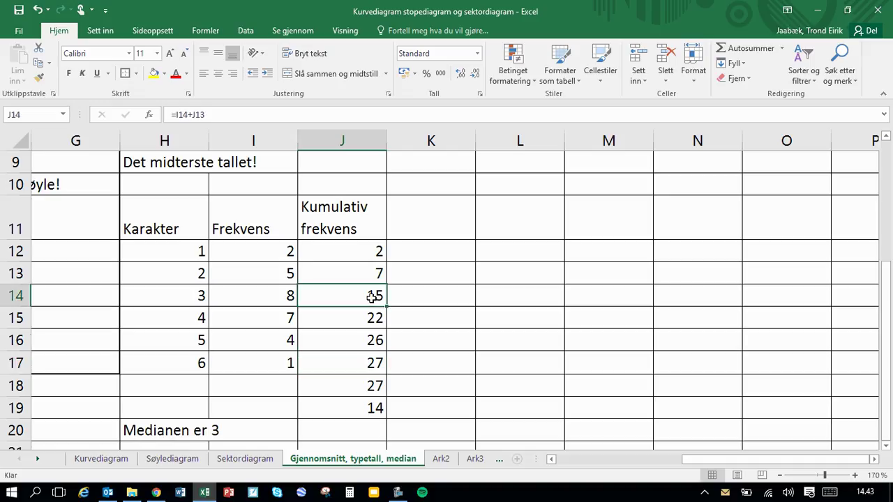
left_click(197, 294)
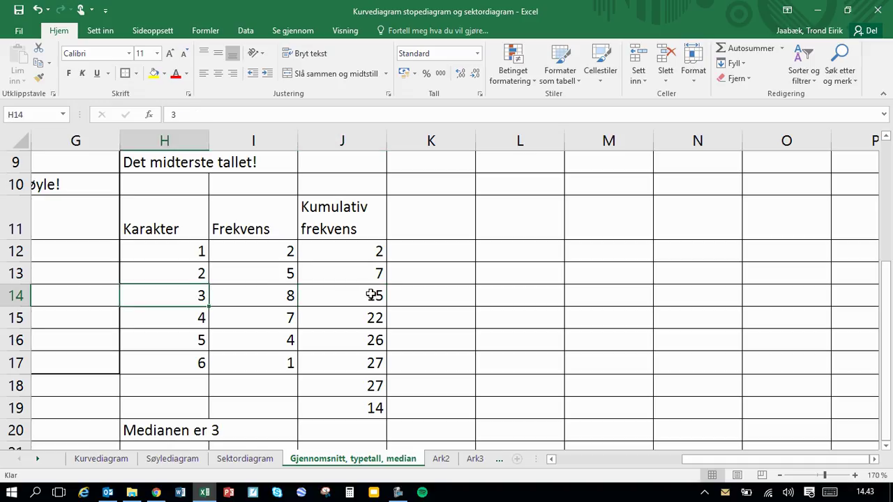